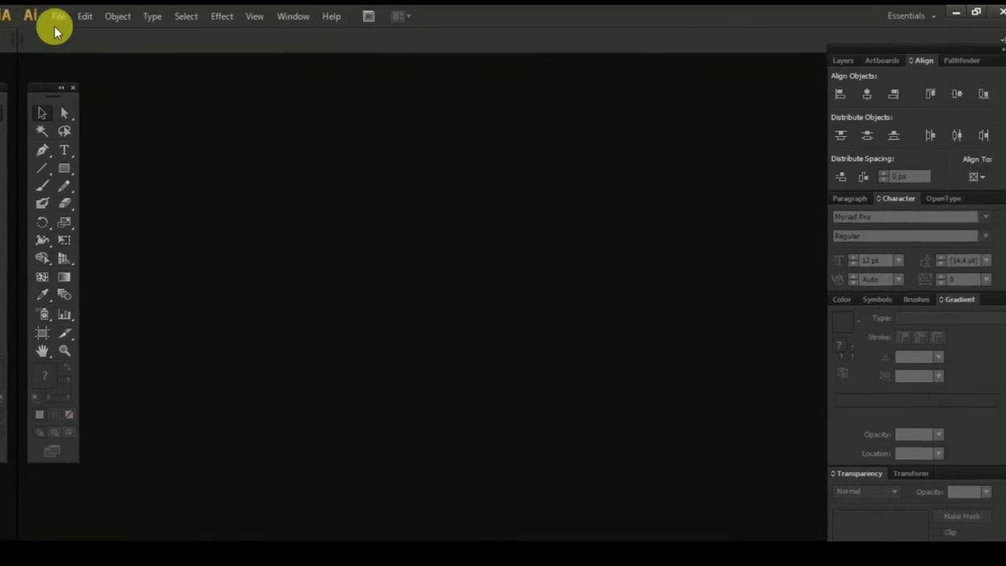
# Start a new 1280 × 1280 px document and begin naming it MYHOME LOGO
pyautogui.click(41, 26)
pyautogui.click(63, 43)
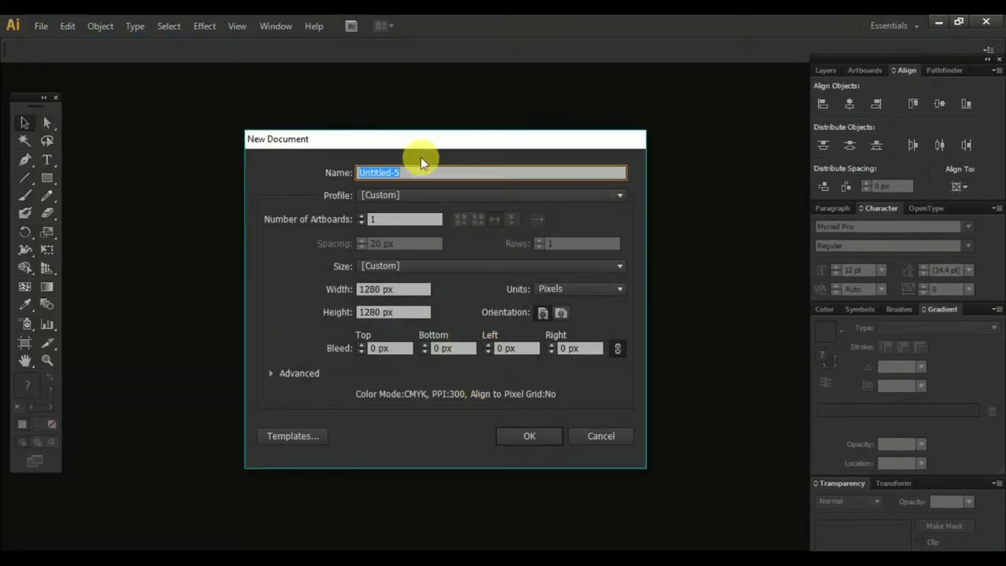
pyautogui.write('MYHOME LOGO')
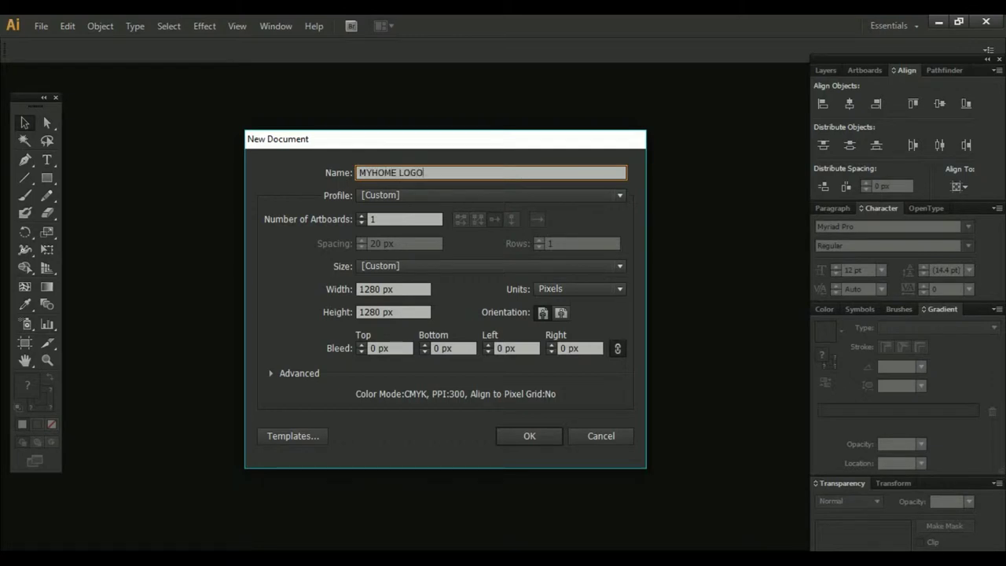
# Create the MYHOME LOGO document and draw a five-point zigzag open path with the Pen tool
pyautogui.click(535, 437)
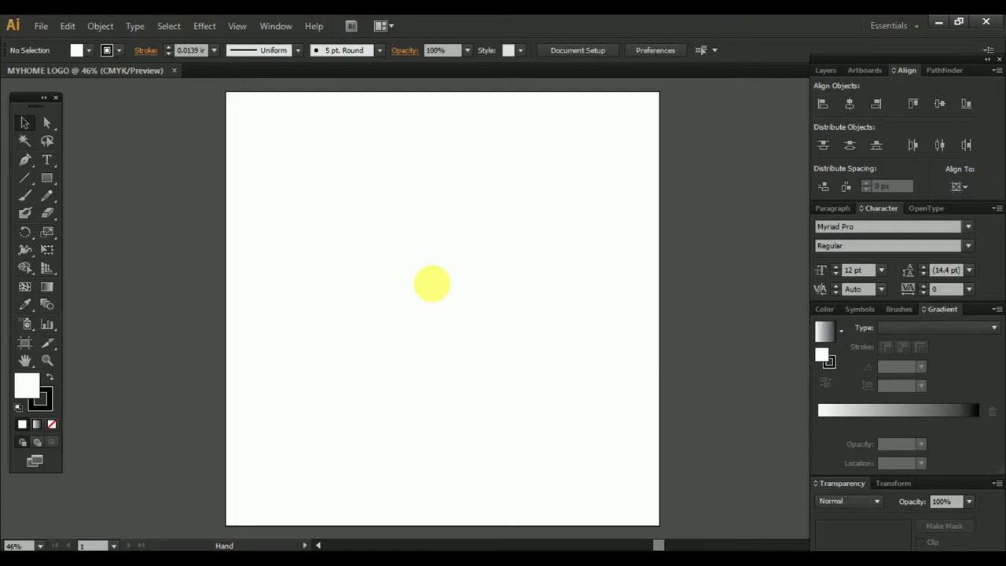
pyautogui.click(25, 160)
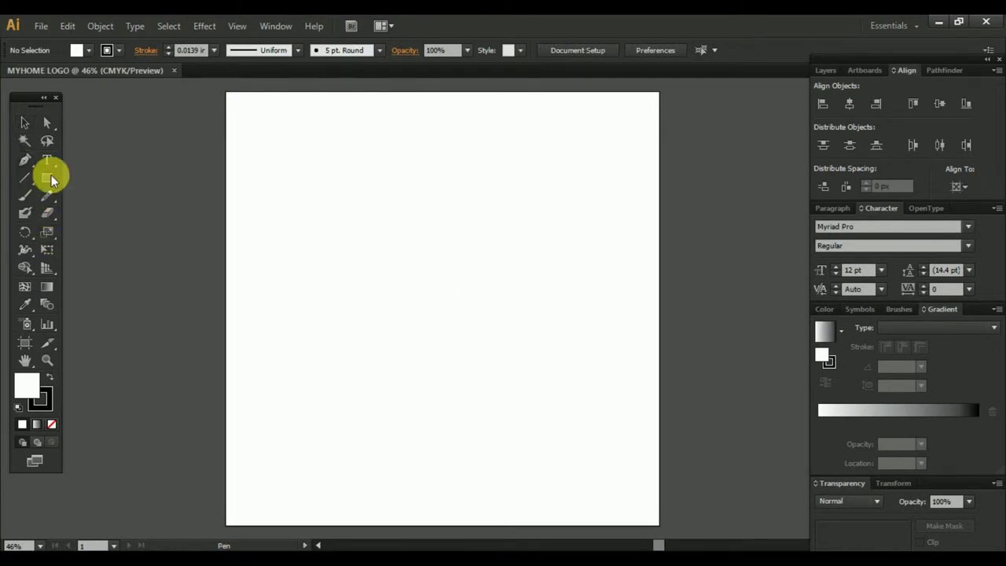
pyautogui.click(277, 308)
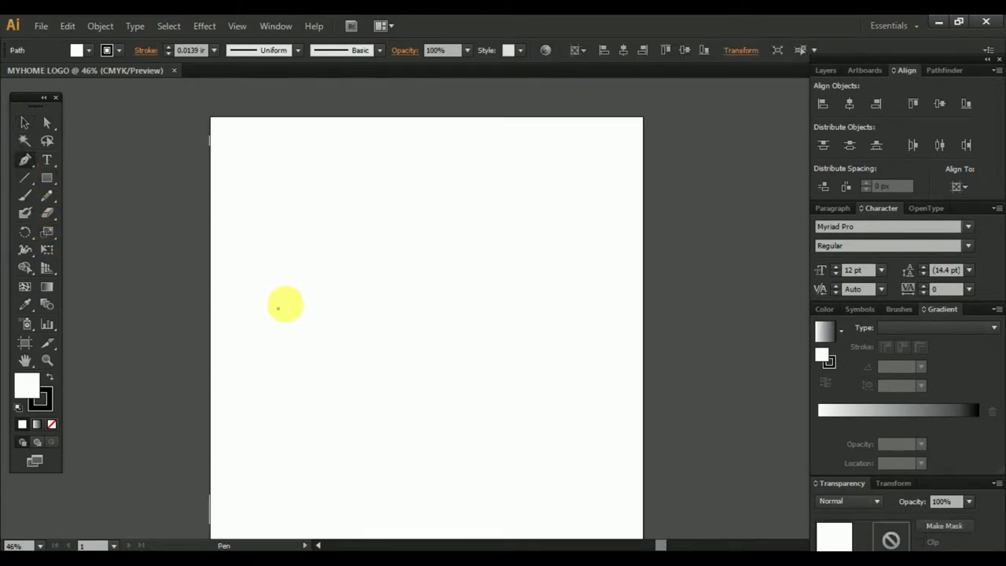
pyautogui.click(345, 299)
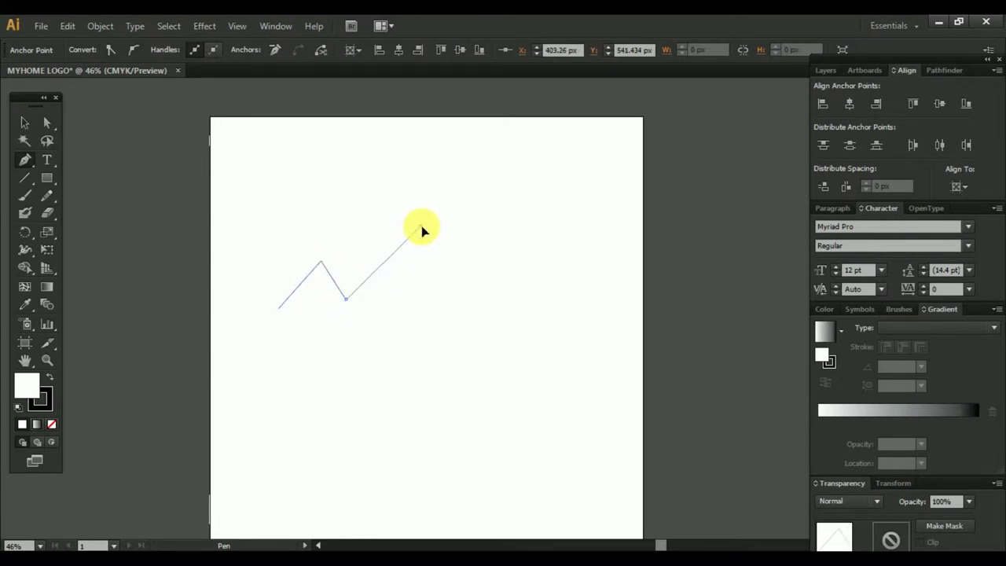
pyautogui.click(445, 272)
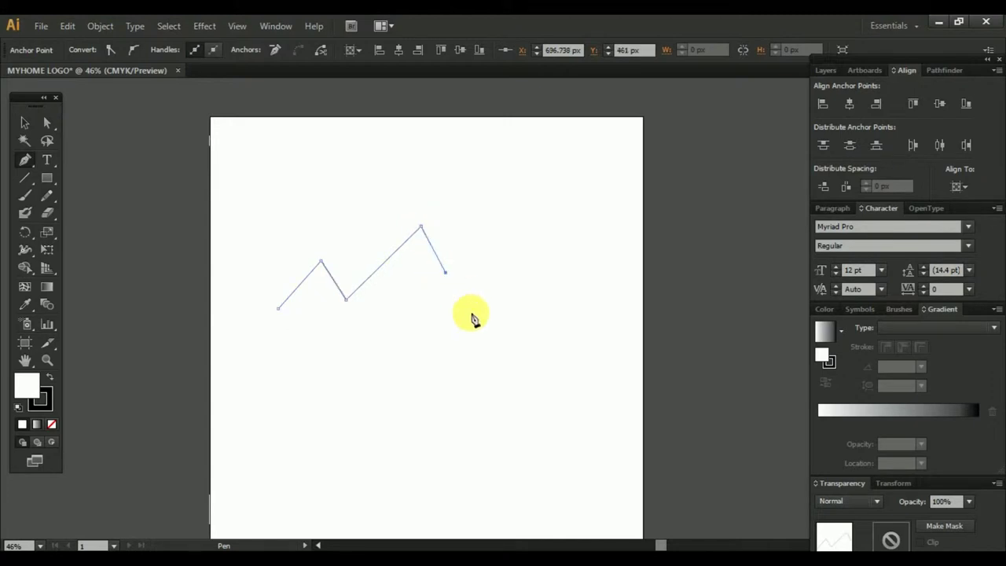
pyautogui.click(24, 124)
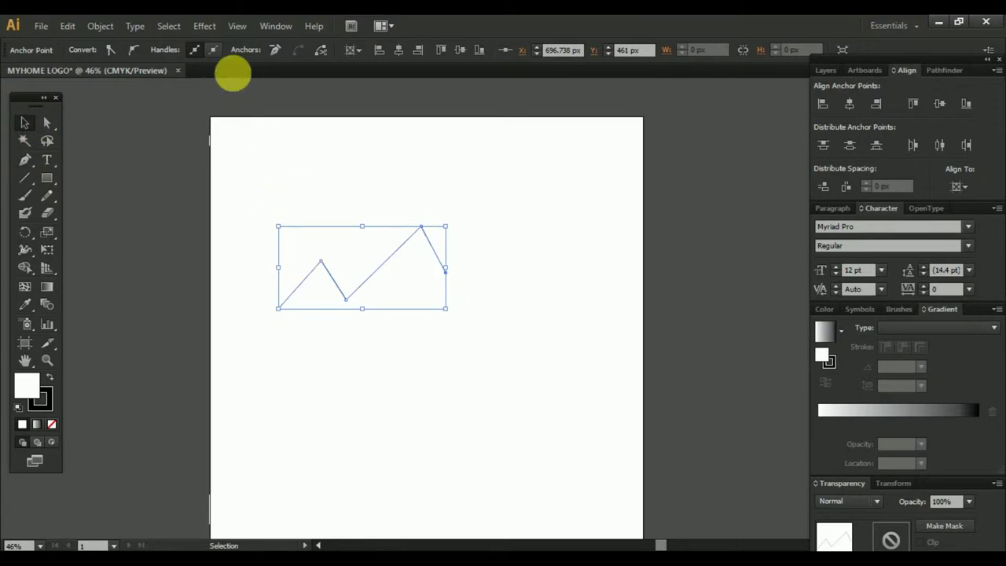
pyautogui.click(384, 272)
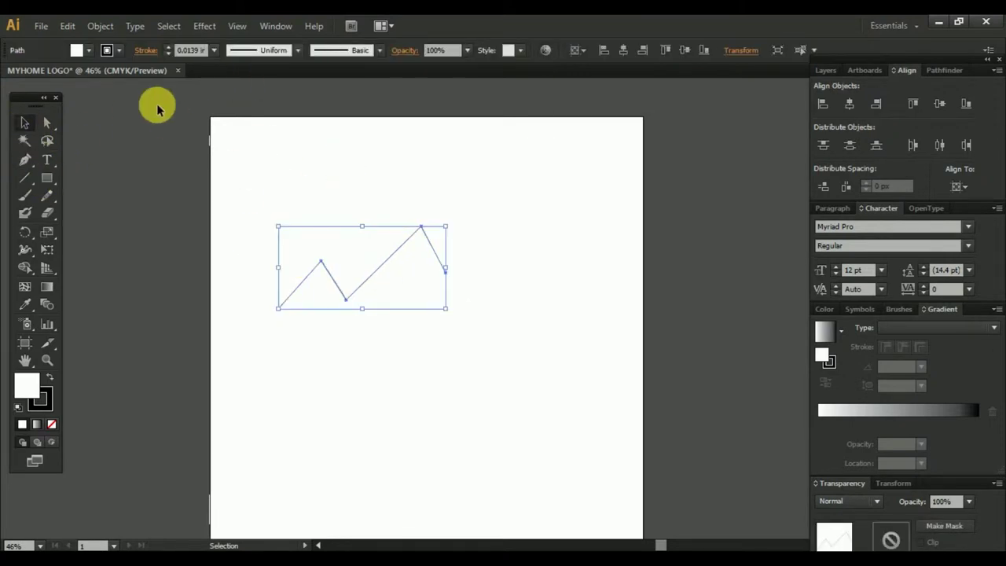
pyautogui.click(214, 51)
# Give the zigzag a 0.625 in stroke and scale it up, shifting it right
pyautogui.click(234, 196)
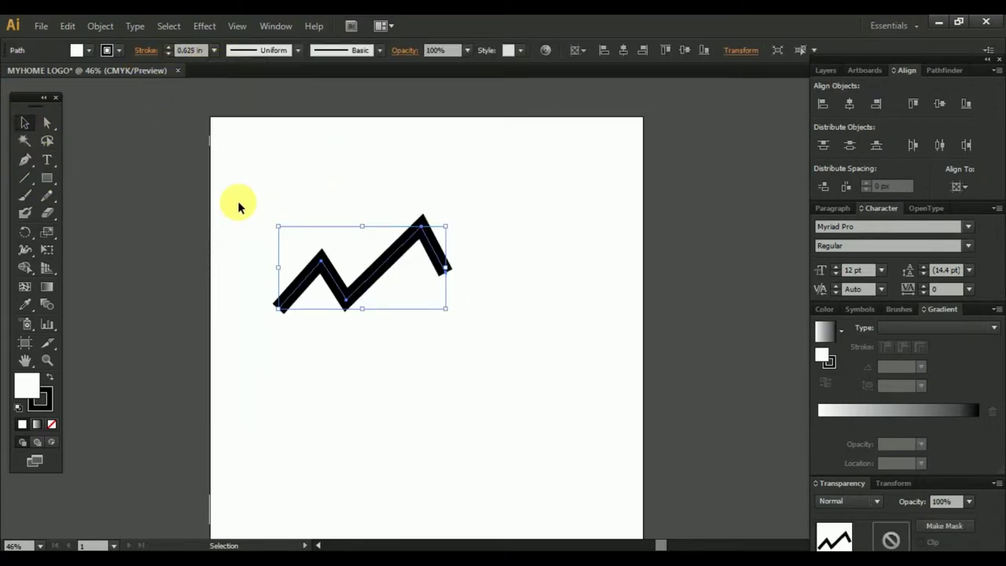
pyautogui.moveTo(445, 267); pyautogui.dragTo(510, 269)
pyautogui.moveTo(381, 299); pyautogui.dragTo(430, 295)
pyautogui.click(420, 378)
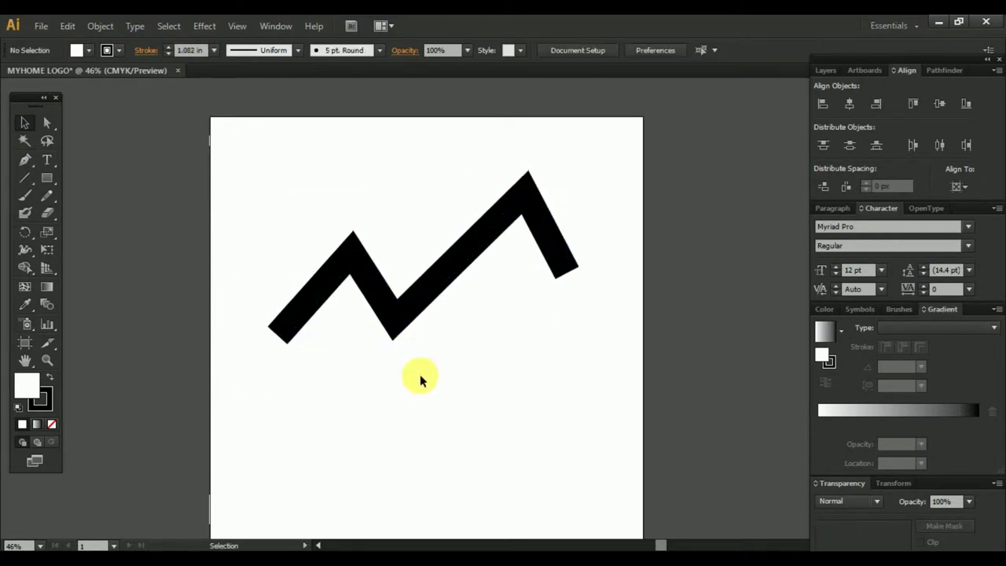
pyautogui.click(421, 299)
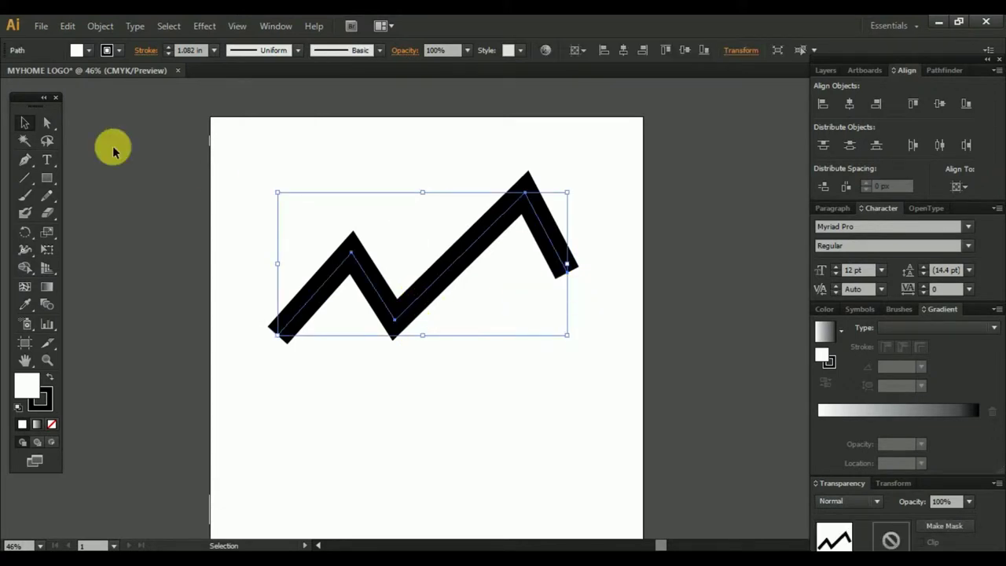
# Drag the zigzag's right and left end anchors down and outward
pyautogui.click(44, 125)
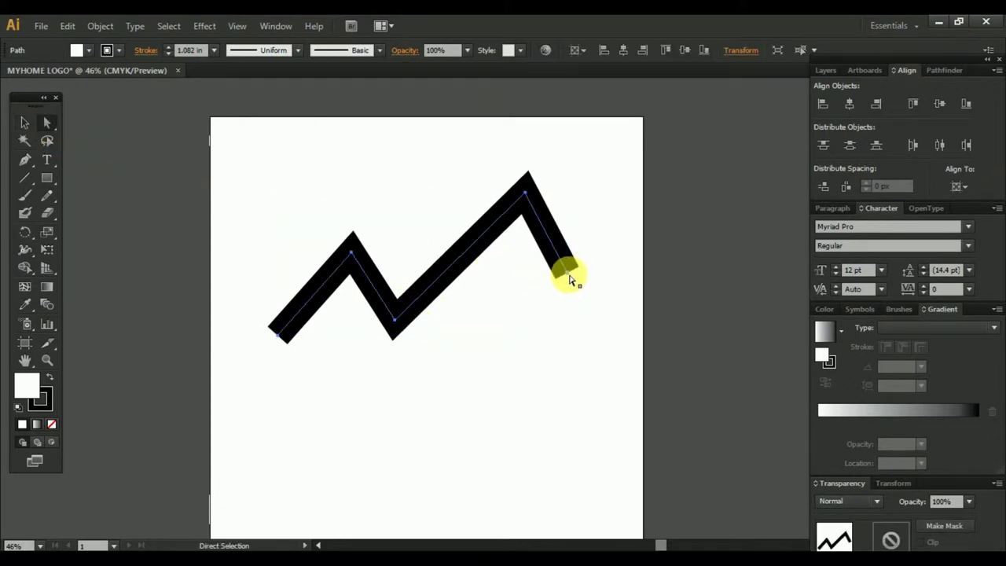
pyautogui.moveTo(564, 271); pyautogui.dragTo(586, 313)
pyautogui.moveTo(279, 333); pyautogui.dragTo(256, 360)
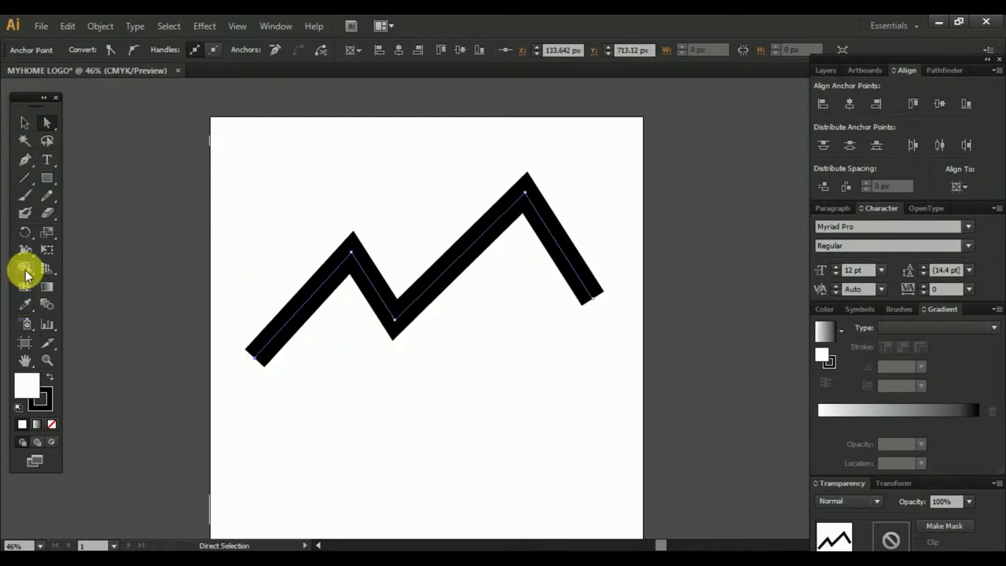
pyautogui.click(24, 251)
# Narrow both the left and right stroke ends to sharp points with the Width tool
pyautogui.moveTo(262, 367); pyautogui.dragTo(254, 357)
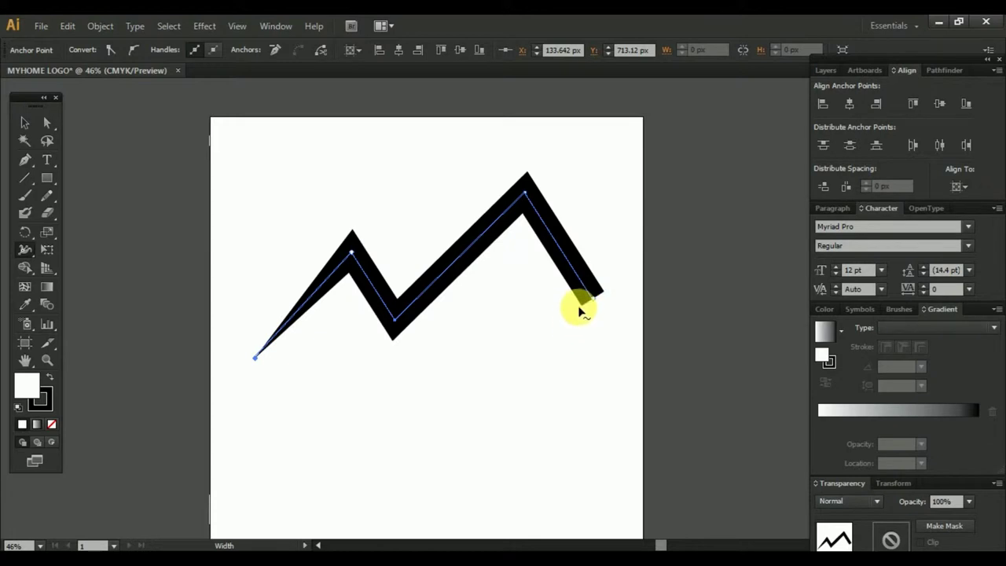
pyautogui.moveTo(582, 309); pyautogui.dragTo(594, 300)
pyautogui.keyDown('alt'); pyautogui.scroll(3, 594, 300); pyautogui.keyUp('alt')
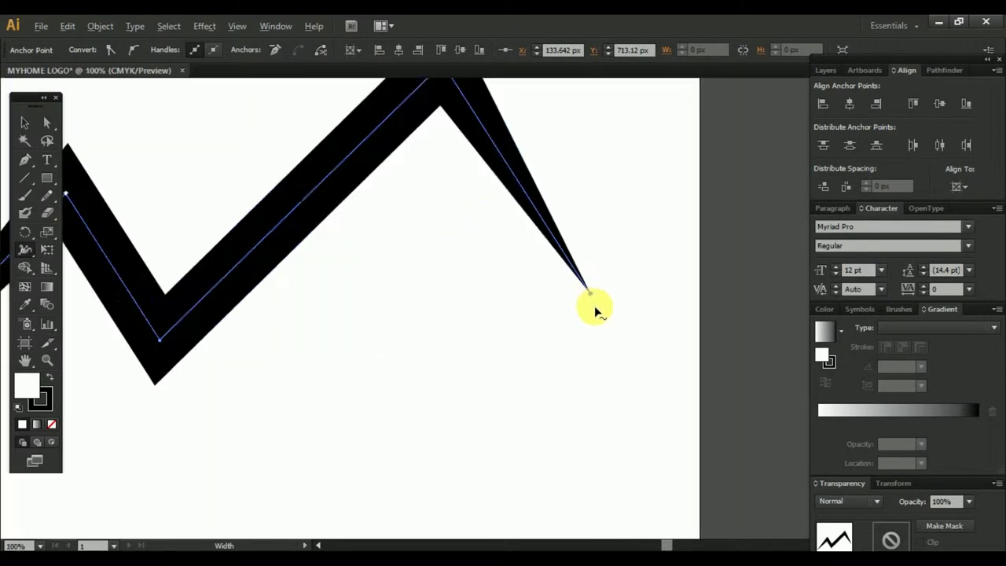
pyautogui.keyDown('alt'); pyautogui.scroll(3, 594, 304); pyautogui.keyUp('alt')
pyautogui.keyDown('alt'); pyautogui.scroll(1, 593, 307); pyautogui.keyUp('alt')
pyautogui.keyDown('alt'); pyautogui.scroll(-4, 591, 312); pyautogui.keyUp('alt')
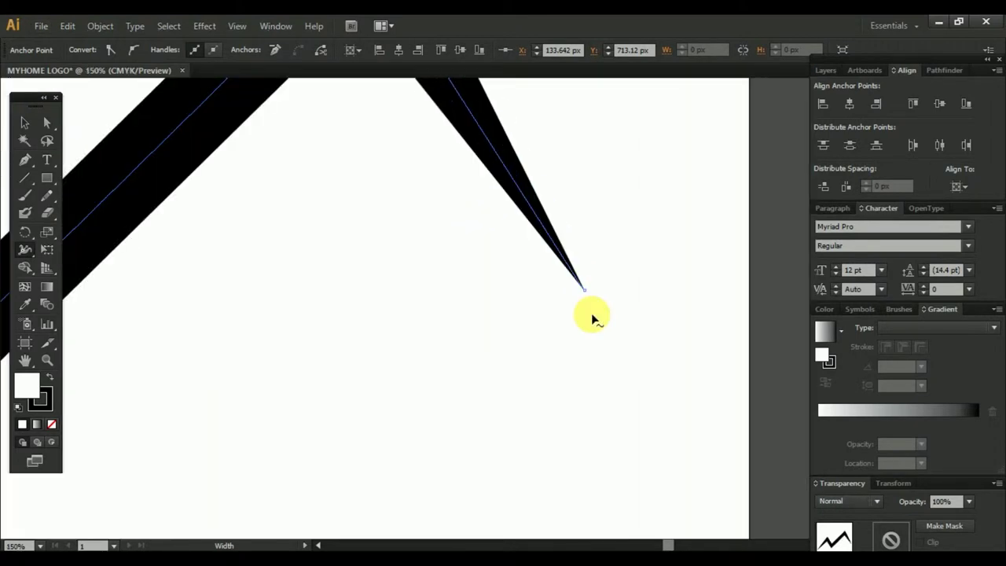
pyautogui.click(25, 122)
pyautogui.click(456, 353)
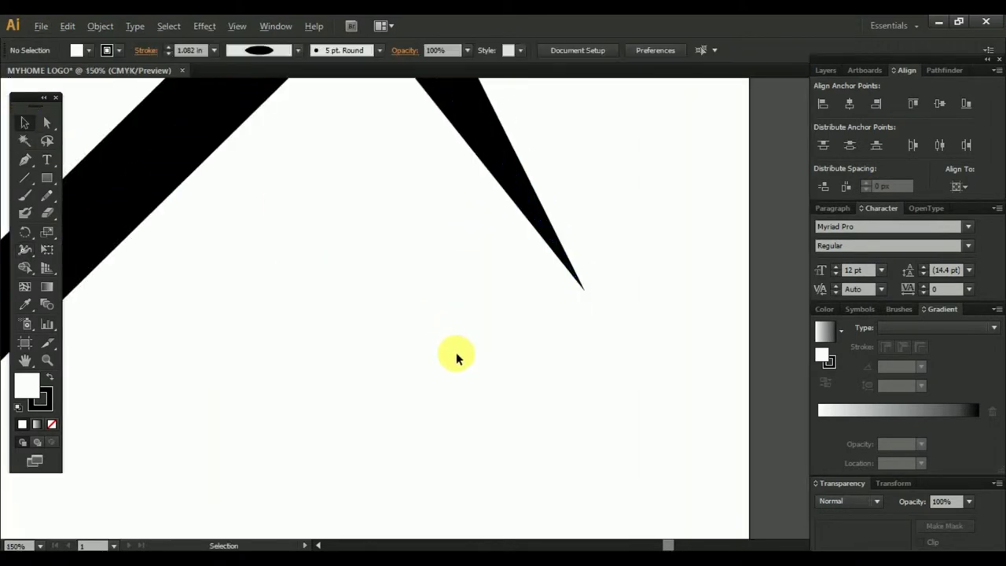
pyautogui.keyDown('alt'); pyautogui.scroll(-2, 775, 312); pyautogui.keyUp('alt')
pyautogui.keyDown('alt'); pyautogui.scroll(3, 490, 341); pyautogui.keyUp('alt')
pyautogui.keyDown('alt'); pyautogui.scroll(3, 338, 251); pyautogui.keyUp('alt')
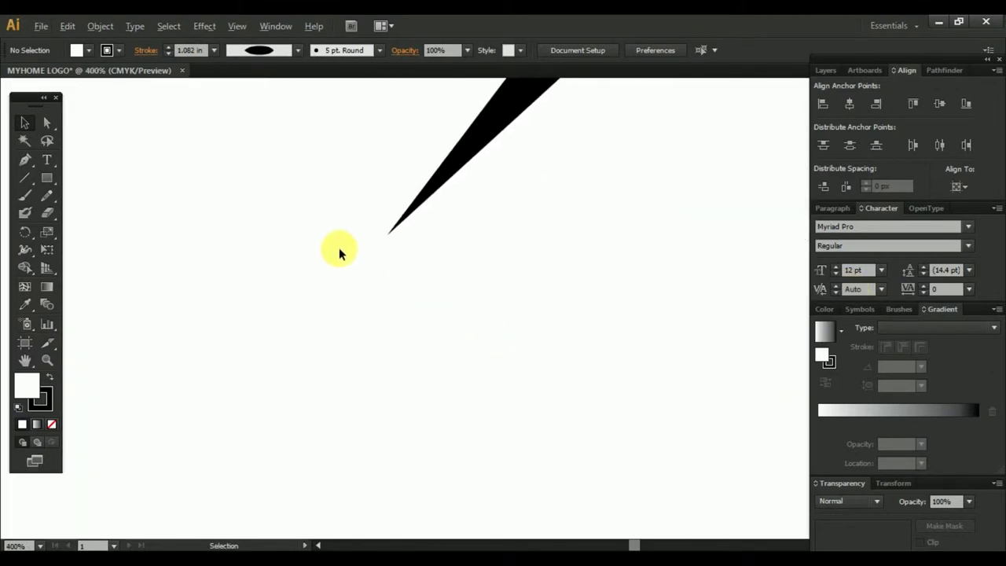
pyautogui.keyDown('alt'); pyautogui.scroll(-5, 404, 280); pyautogui.keyUp('alt')
pyautogui.keyDown('alt'); pyautogui.scroll(-2, 449, 280); pyautogui.keyUp('alt')
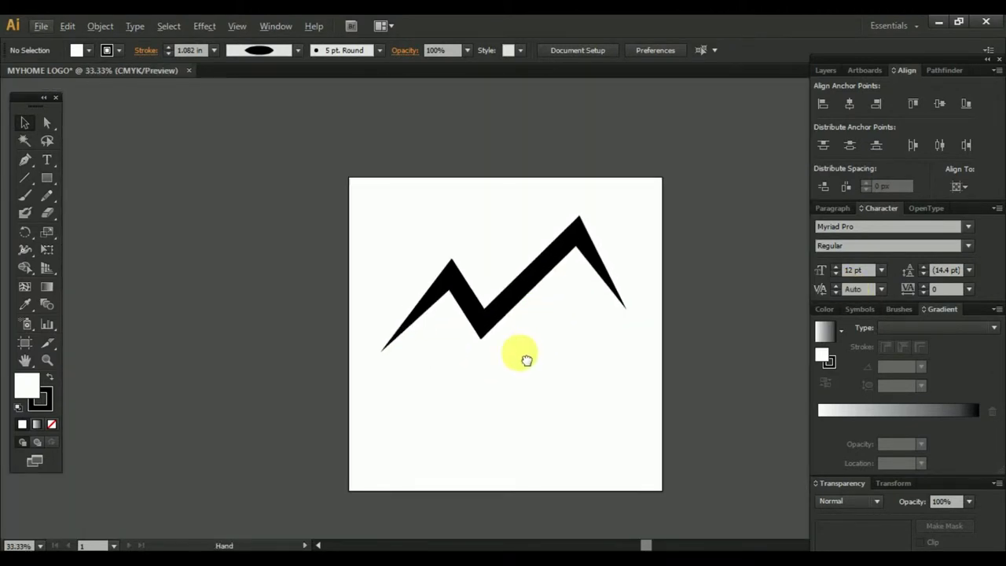
# Set the zigzag's stroke weight to 0.125 in, then scroll the value to thicken it
pyautogui.click(534, 319)
pyautogui.click(213, 51)
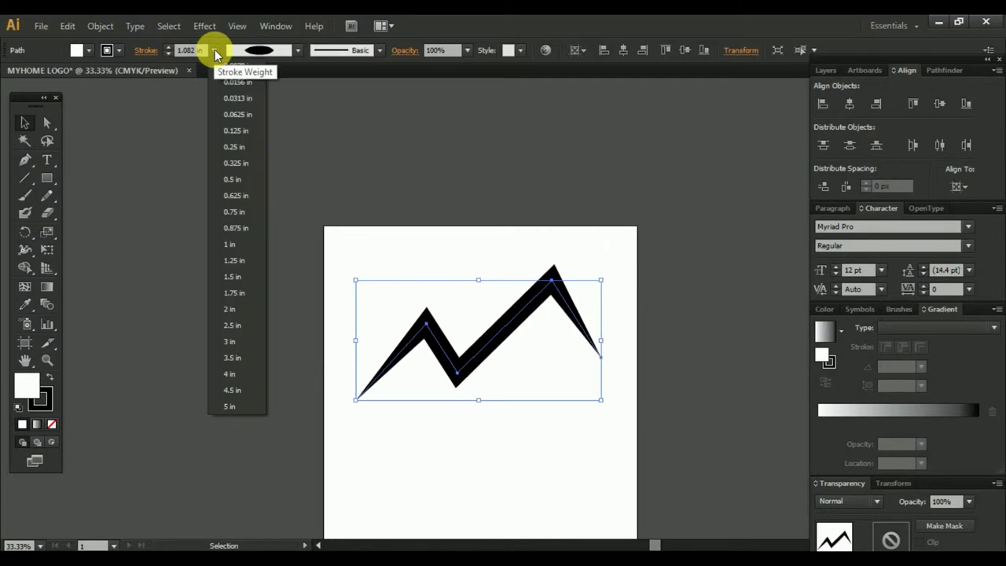
pyautogui.click(245, 141)
pyautogui.click(201, 51)
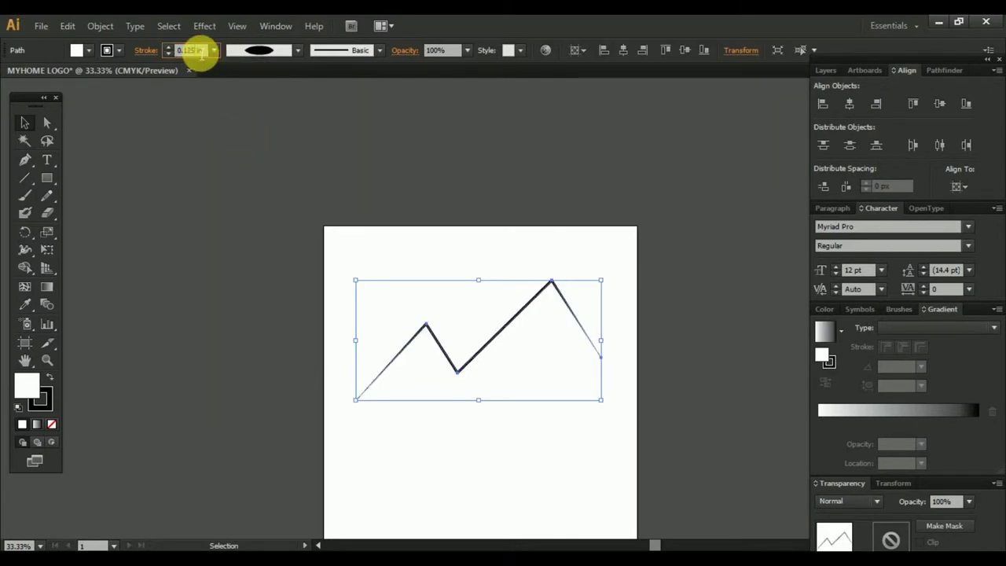
pyautogui.scroll(3, 201, 52)
pyautogui.scroll(3, 202, 51)
pyautogui.scroll(2, 201, 52)
pyautogui.scroll(2, 202, 52)
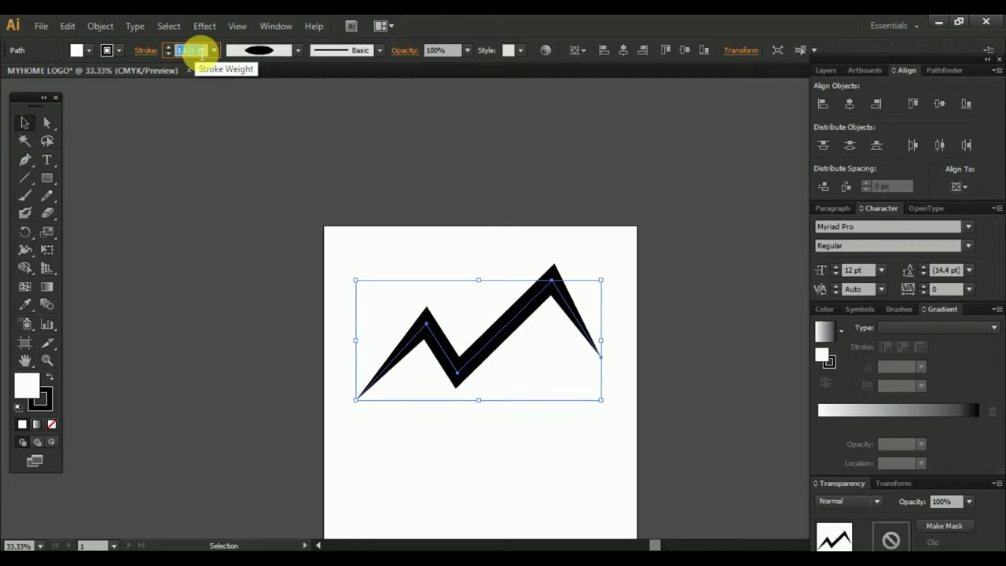
# Expand the stroke's appearance and unite the pieces with Pathfinder
pyautogui.click(98, 26)
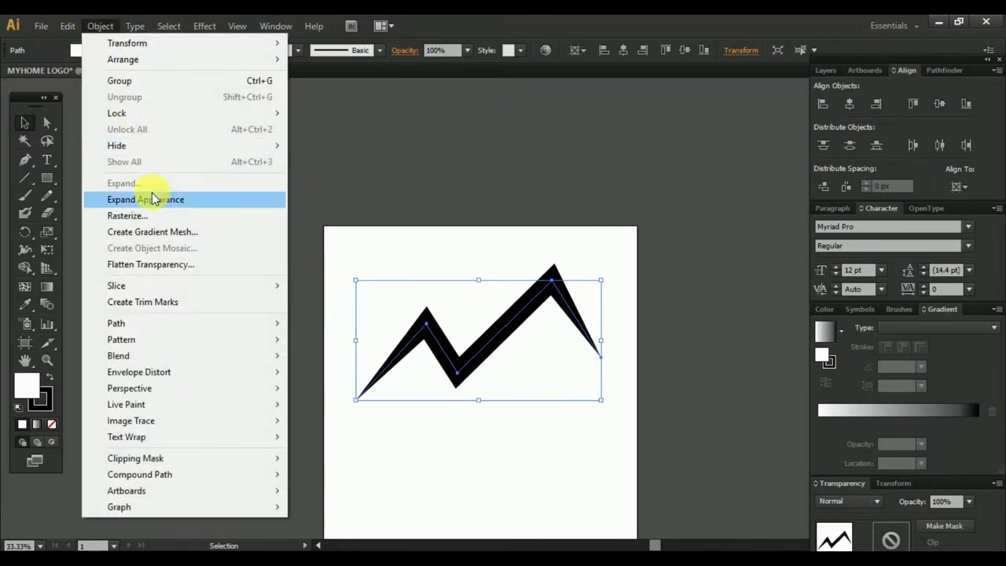
pyautogui.click(154, 199)
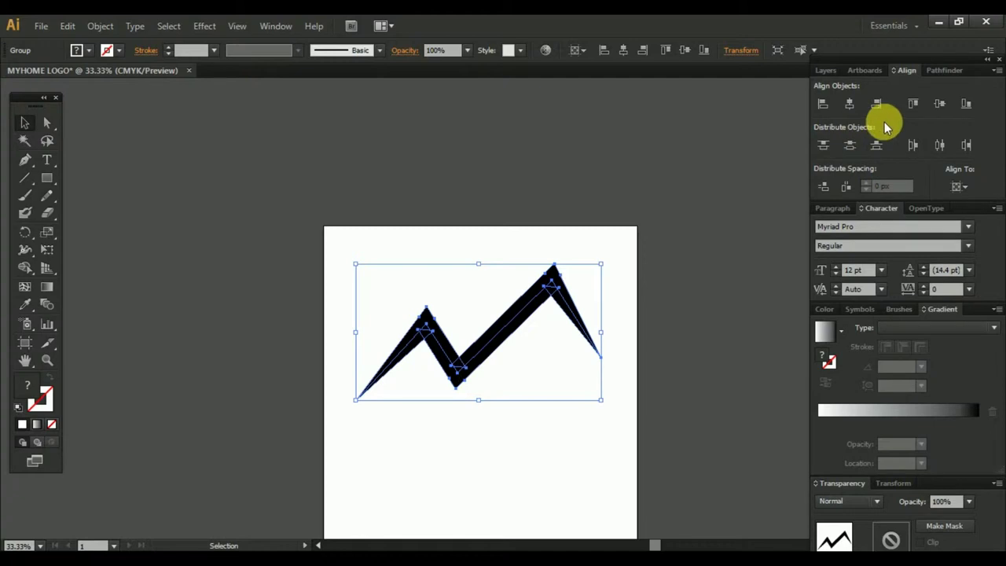
pyautogui.click(941, 70)
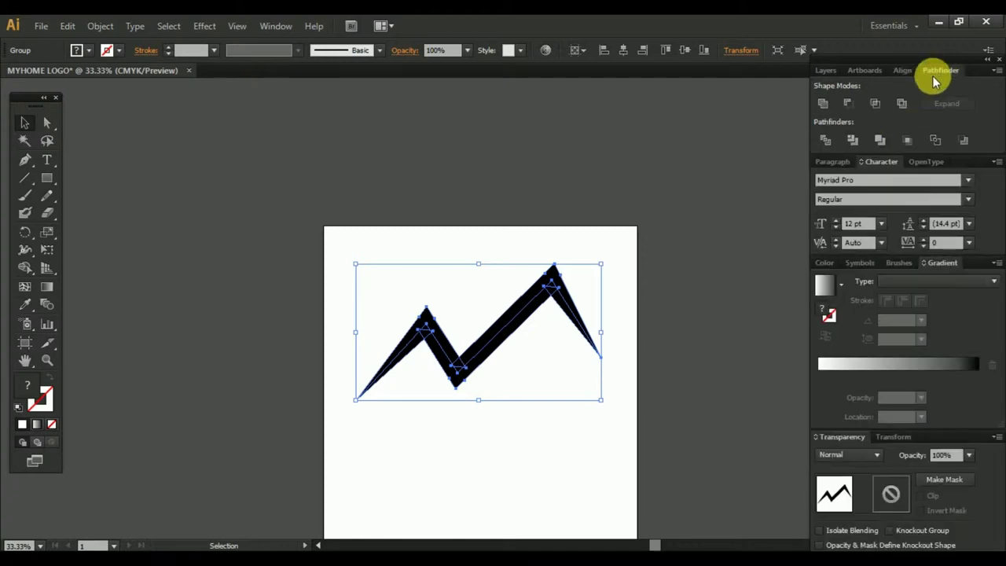
pyautogui.click(823, 103)
pyautogui.click(547, 427)
pyautogui.hotkey('ctrl', 'z')
# Zoom in and reselect the expanded zigzag shape
pyautogui.click(451, 416)
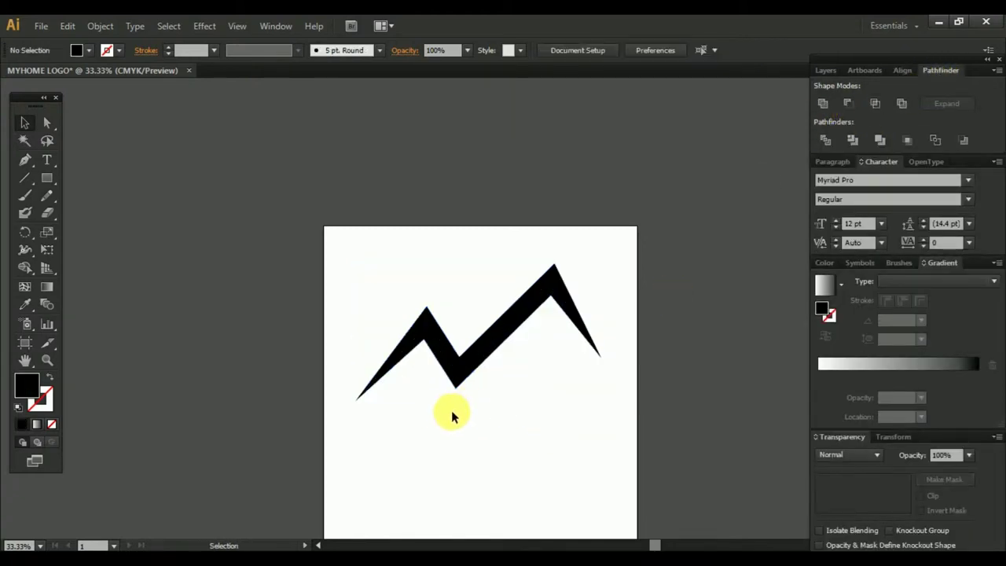
pyautogui.hotkey('ctrl', '+')
pyautogui.click(463, 343)
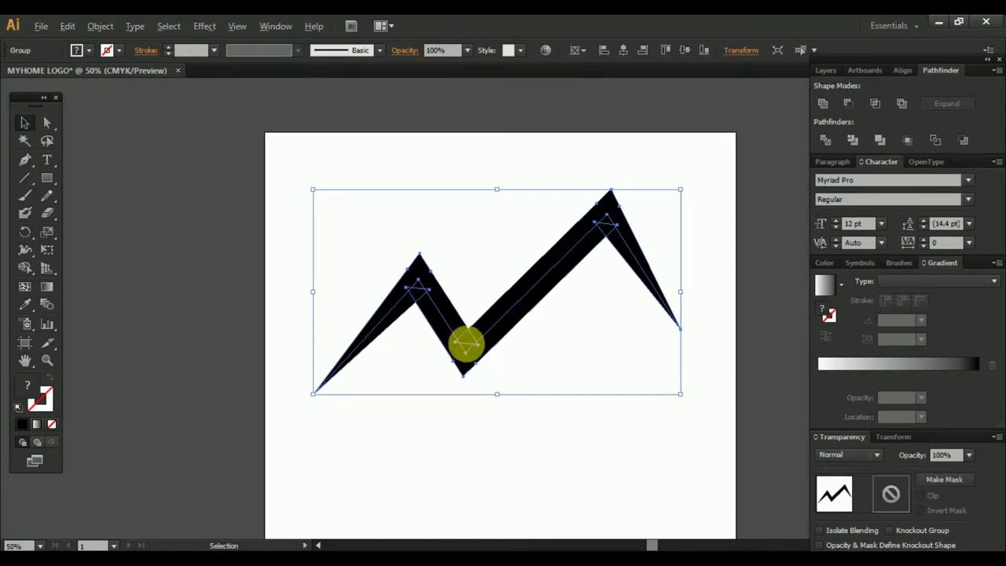
pyautogui.scroll(1, 466, 344)
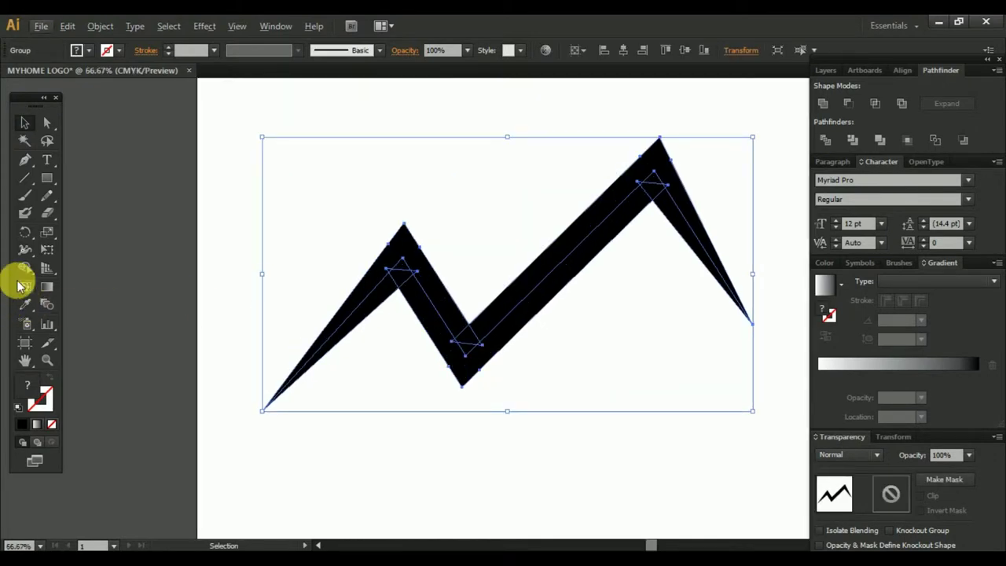
# Merge the zigzag's left arm and peak with Shape Builder and move the group down-right
pyautogui.click(25, 268)
pyautogui.moveTo(374, 279)
pyautogui.mouseDown()
pyautogui.moveTo(405, 263)
pyautogui.moveTo(467, 360)
pyautogui.moveTo(465, 380)
pyautogui.mouseUp()
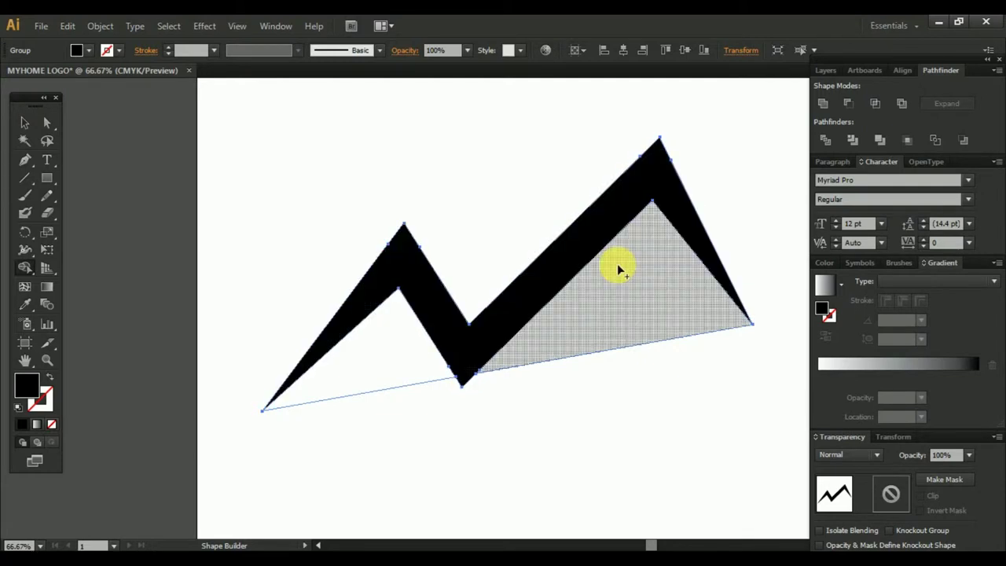
pyautogui.click(25, 123)
pyautogui.click(471, 413)
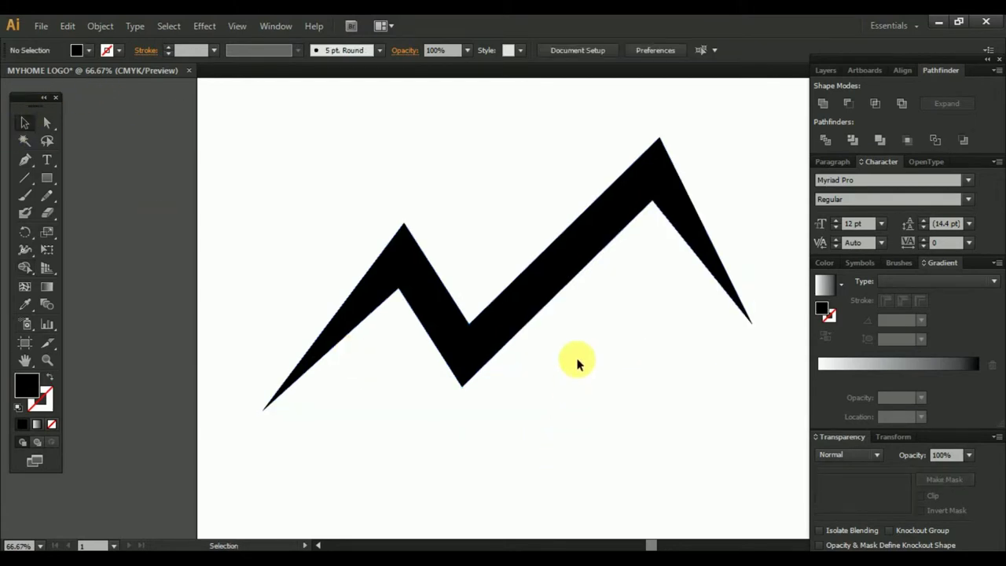
pyautogui.moveTo(577, 355); pyautogui.dragTo(597, 404)
# Isolate the group, move the zigzag path up-left, and check the white triangle path
pyautogui.rightClick(568, 355)
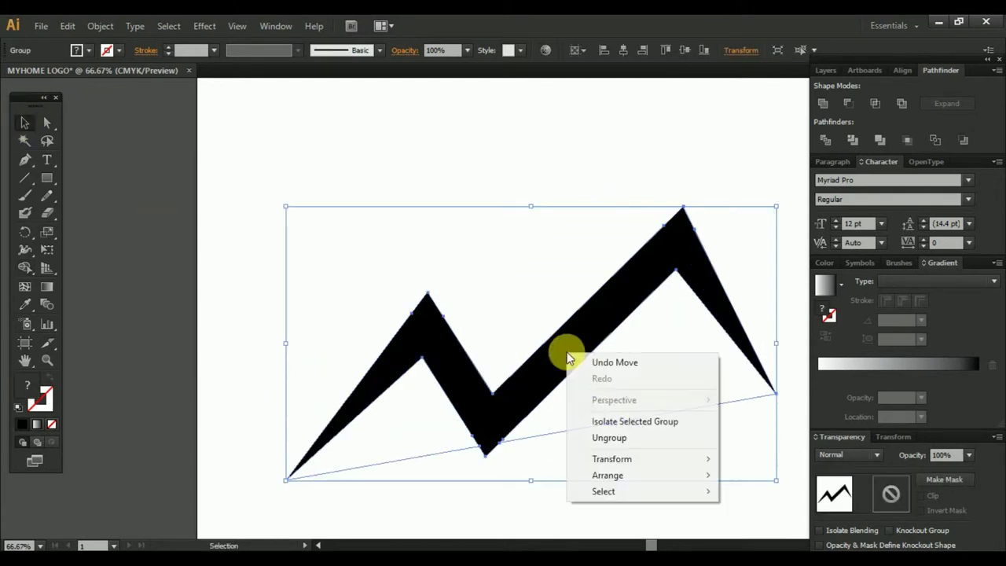
pyautogui.click(617, 422)
pyautogui.moveTo(618, 422); pyautogui.dragTo(529, 296)
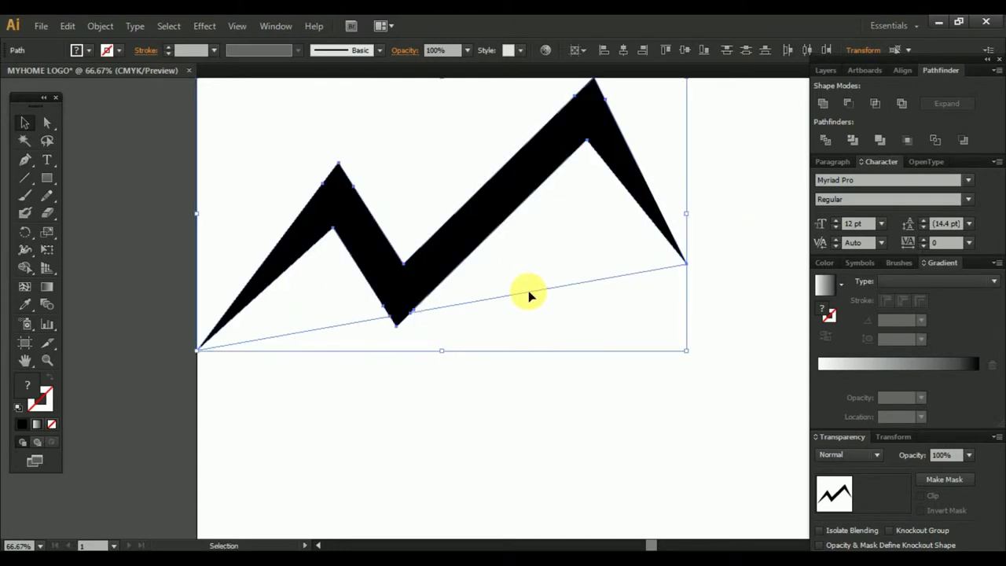
pyautogui.rightClick(515, 258)
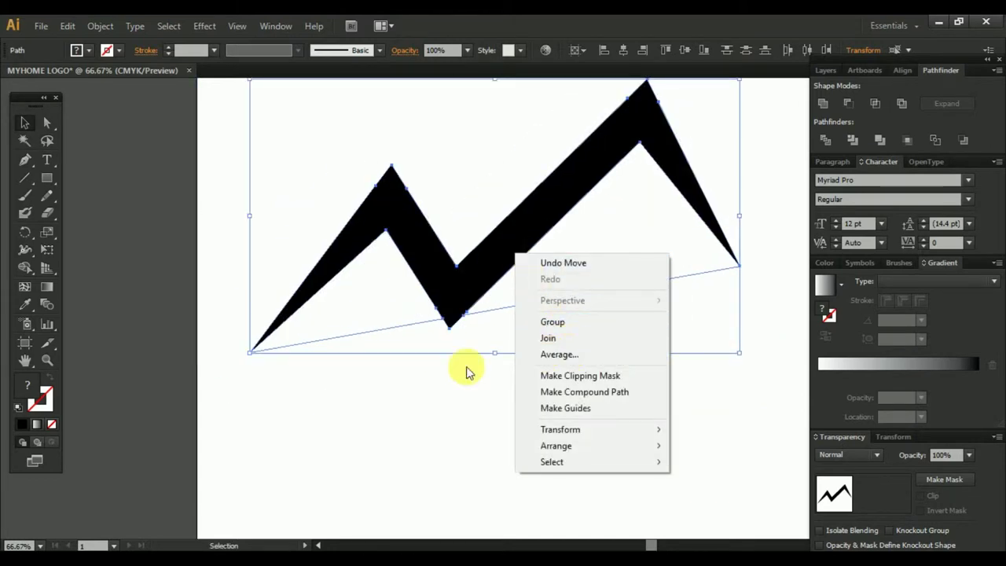
pyautogui.click(395, 311)
pyautogui.click(408, 364)
pyautogui.click(437, 278)
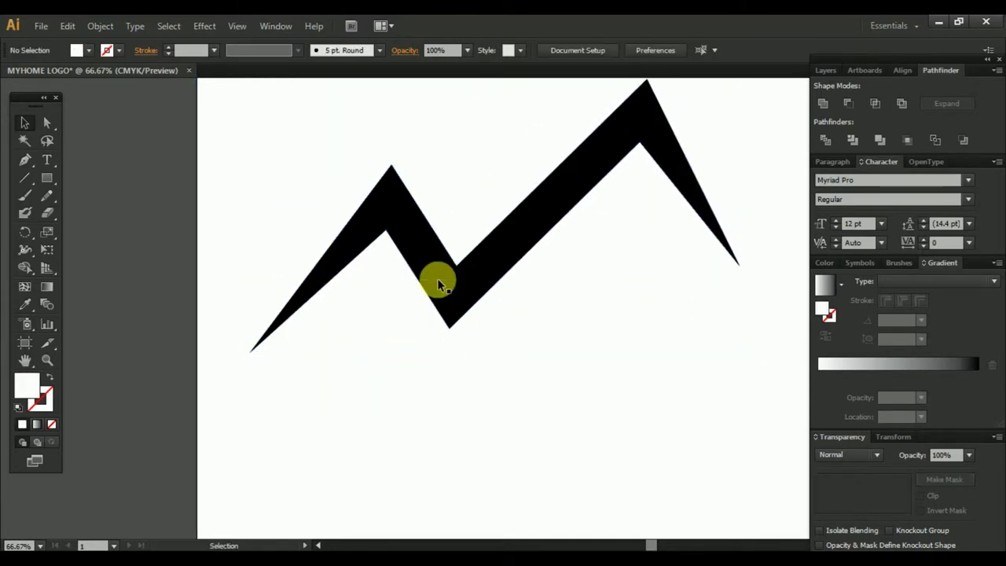
# Check the white triangle, then move the zigzag down about 70 px
pyautogui.click(646, 305)
pyautogui.click(526, 236)
pyautogui.moveTo(503, 253)
pyautogui.mouseDown()
pyautogui.moveTo(507, 291)
pyautogui.moveTo(524, 215)
pyautogui.mouseUp()
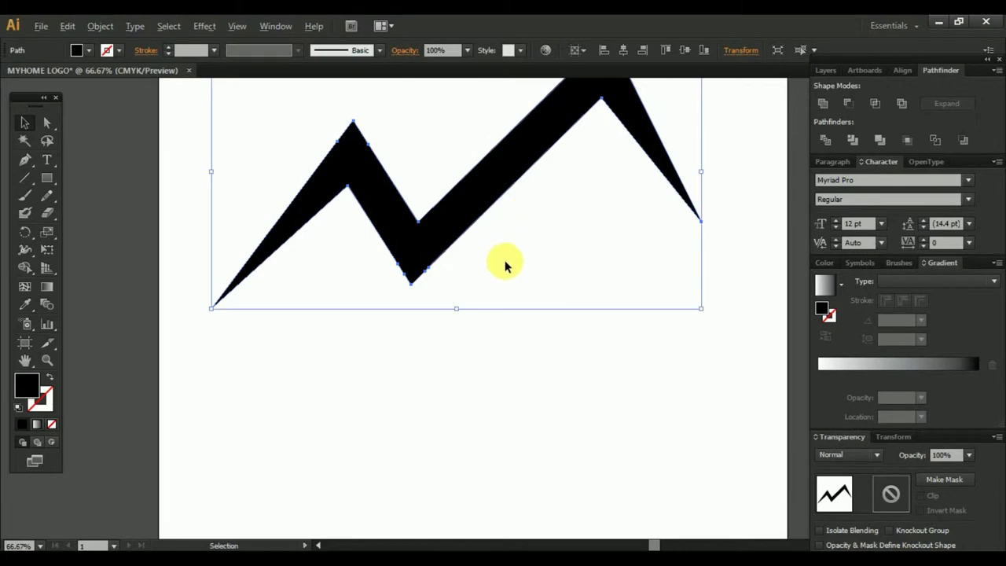
pyautogui.scroll(2, 505, 262)
pyautogui.moveTo(507, 287); pyautogui.dragTo(519, 341)
pyautogui.click(568, 348)
# Zoom to 150%, switch to Outline view, and add an anchor on the right peak's inner left edge
pyautogui.hotkey('ctrl', '+')
pyautogui.hotkey('ctrl', '+')
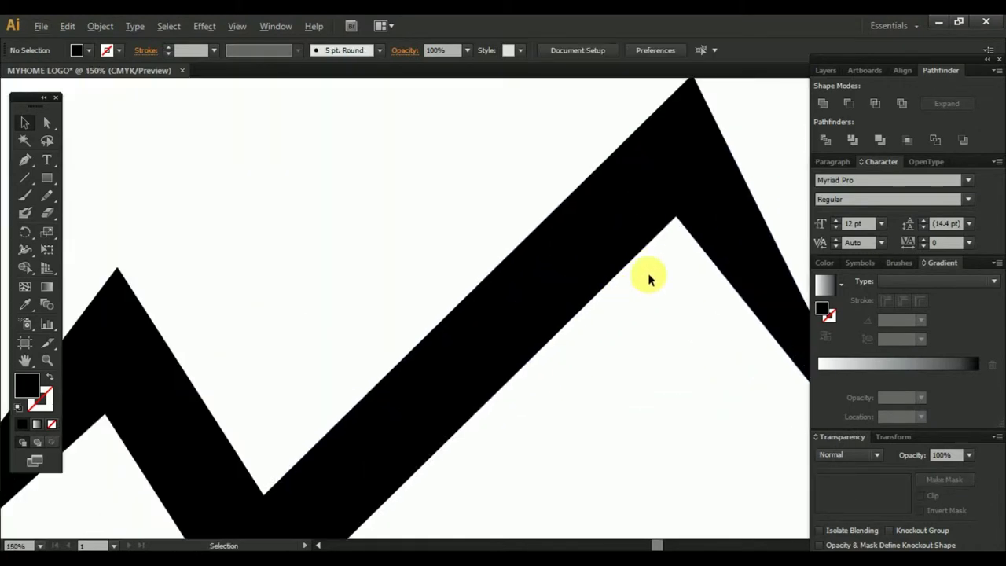
pyautogui.moveTo(649, 277); pyautogui.dragTo(513, 330)
pyautogui.click(480, 330)
pyautogui.press('a')
pyautogui.hotkey('ctrl', 'y')
pyautogui.click(24, 163)
pyautogui.click(433, 373)
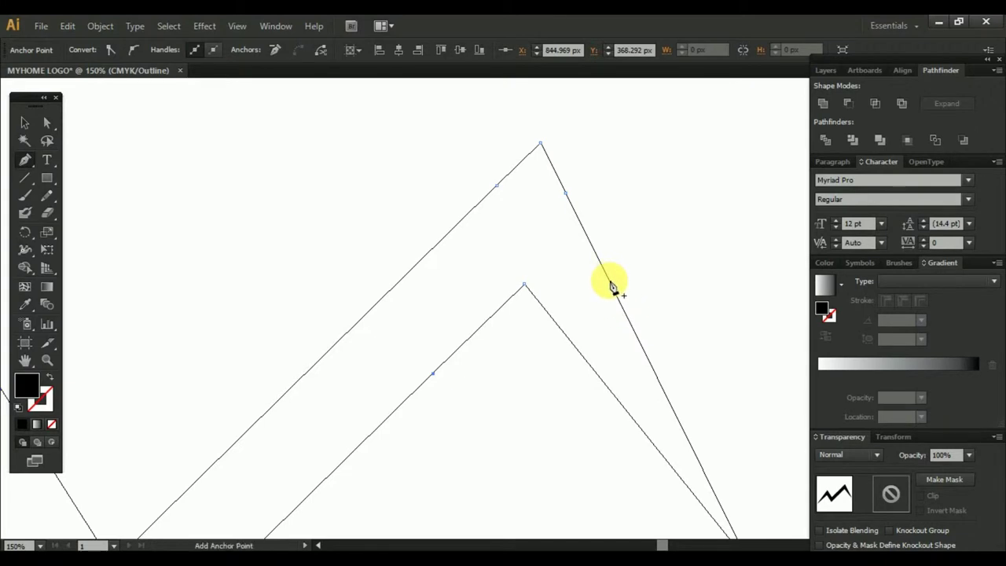
# Add an anchor on the outer right edge and draw a curved segment across the inner corner
pyautogui.click(610, 280)
pyautogui.press('ctrl')
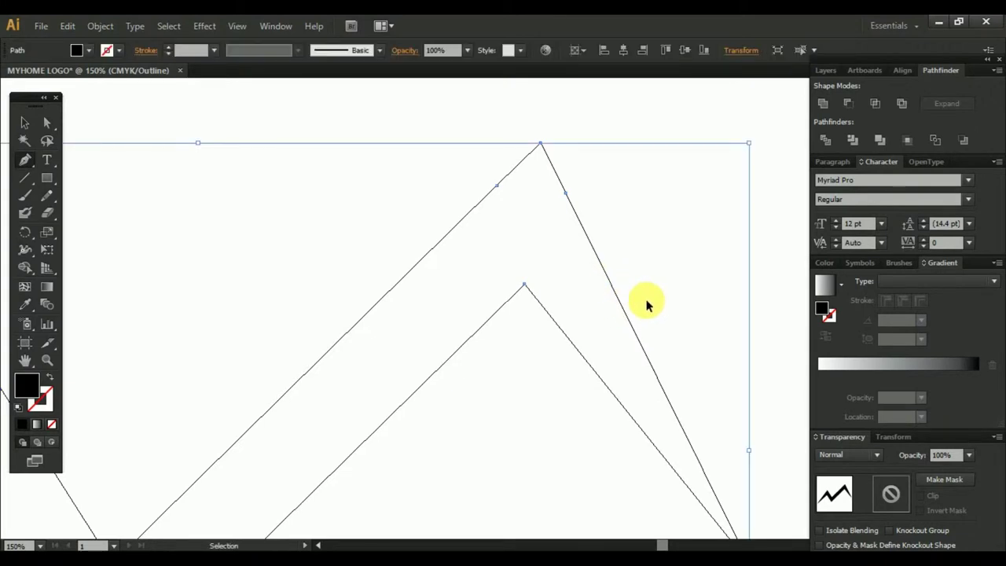
pyautogui.click(434, 386)
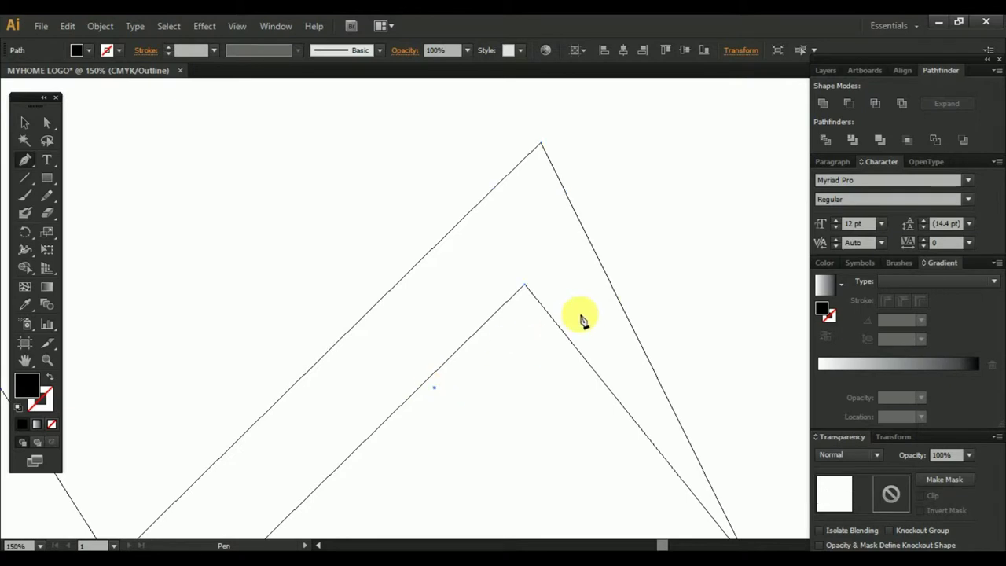
pyautogui.moveTo(637, 298); pyautogui.dragTo(771, 358)
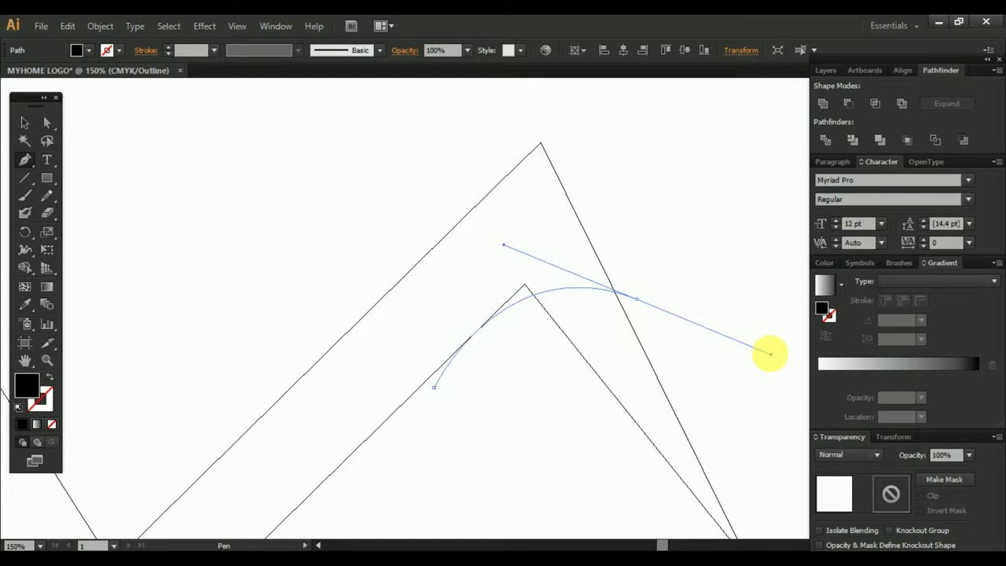
# Zoom to 6400% and lay the curve's end exactly along the roof edge
pyautogui.keyDown('alt'); pyautogui.scroll(2, 524, 361); pyautogui.keyUp('alt')
pyautogui.keyDown('alt'); pyautogui.scroll(1, 524, 362); pyautogui.keyUp('alt')
pyautogui.keyDown('alt'); pyautogui.scroll(2, 341, 284); pyautogui.keyUp('alt')
pyautogui.keyDown('alt'); pyautogui.scroll(2, 340, 283); pyautogui.keyUp('alt')
pyautogui.moveTo(321, 228); pyautogui.dragTo(461, 348)
pyautogui.click(25, 123)
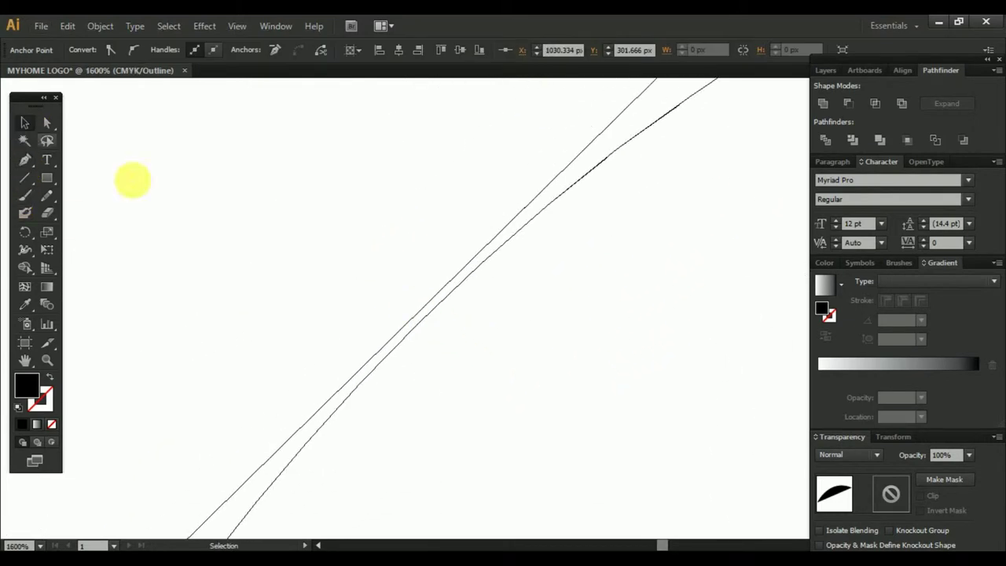
pyautogui.moveTo(432, 312); pyautogui.dragTo(427, 311)
pyautogui.hotkey('ctrl', '+')
pyautogui.hotkey('ctrl', '+')
pyautogui.hotkey('ctrl', '+')
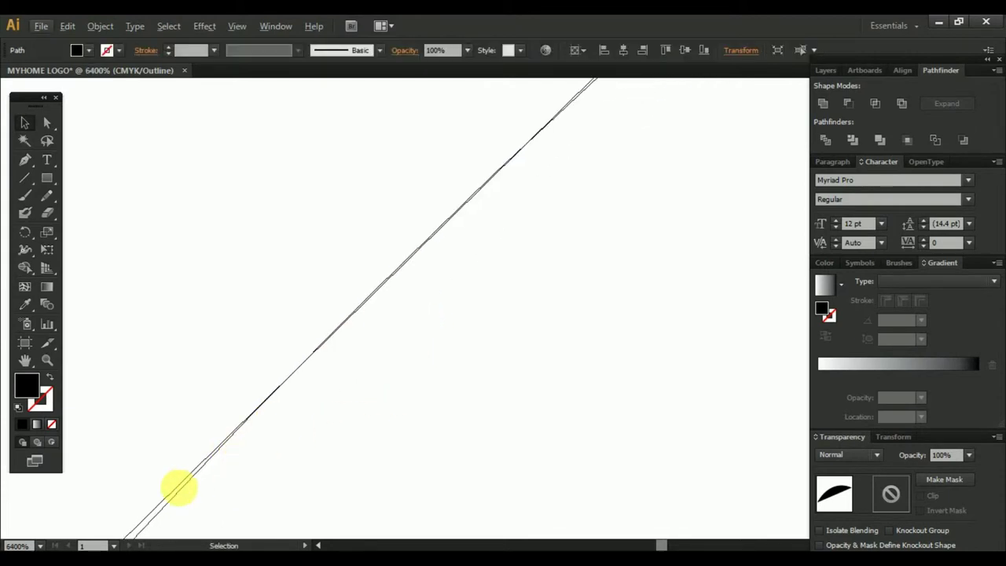
pyautogui.press('Right')
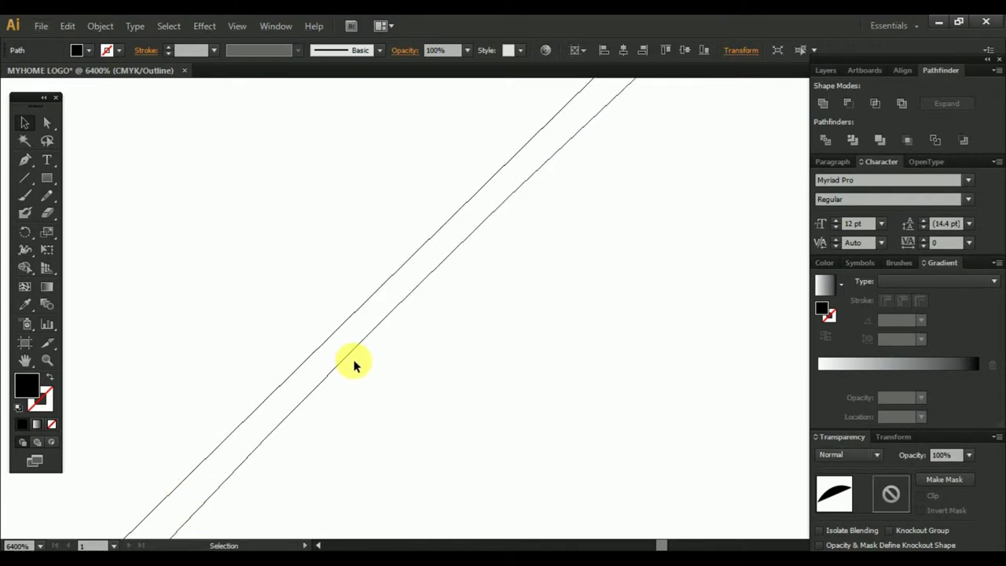
pyautogui.moveTo(358, 347); pyautogui.dragTo(341, 335)
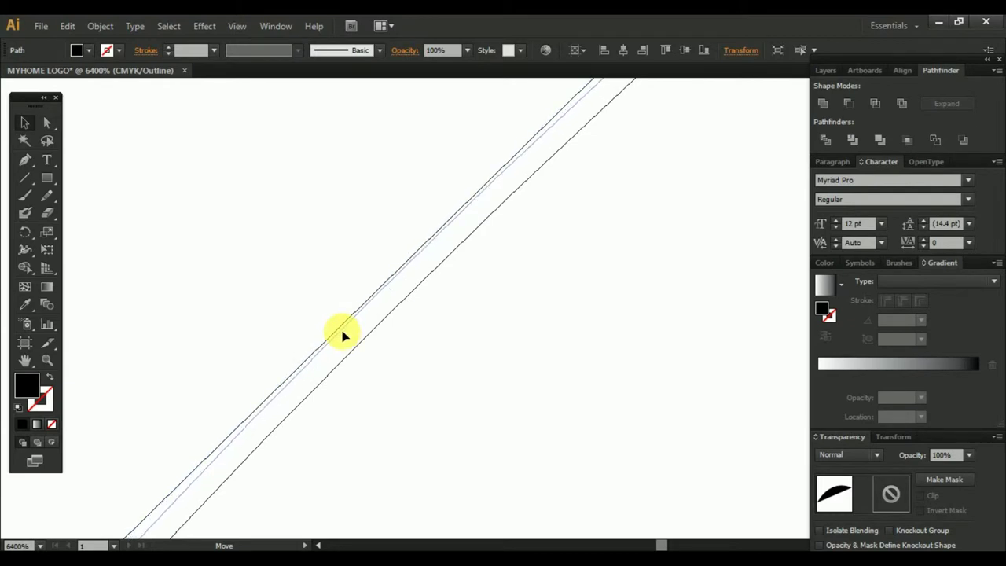
pyautogui.moveTo(341, 334); pyautogui.dragTo(339, 330)
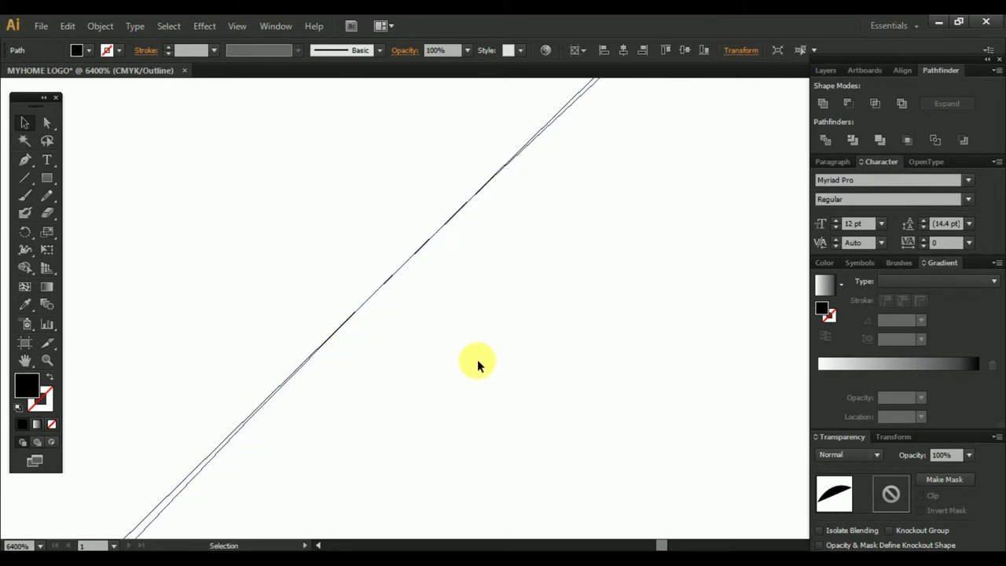
pyautogui.click(474, 362)
# Zoom out to 400% and select the paths around the right peak
pyautogui.hotkey('ctrl', '-')
pyautogui.hotkey('ctrl', '-')
pyautogui.hotkey('ctrl', '-')
pyautogui.hotkey('ctrl', '-')
pyautogui.hotkey('ctrl', '-')
pyautogui.hotkey('ctrl', '-')
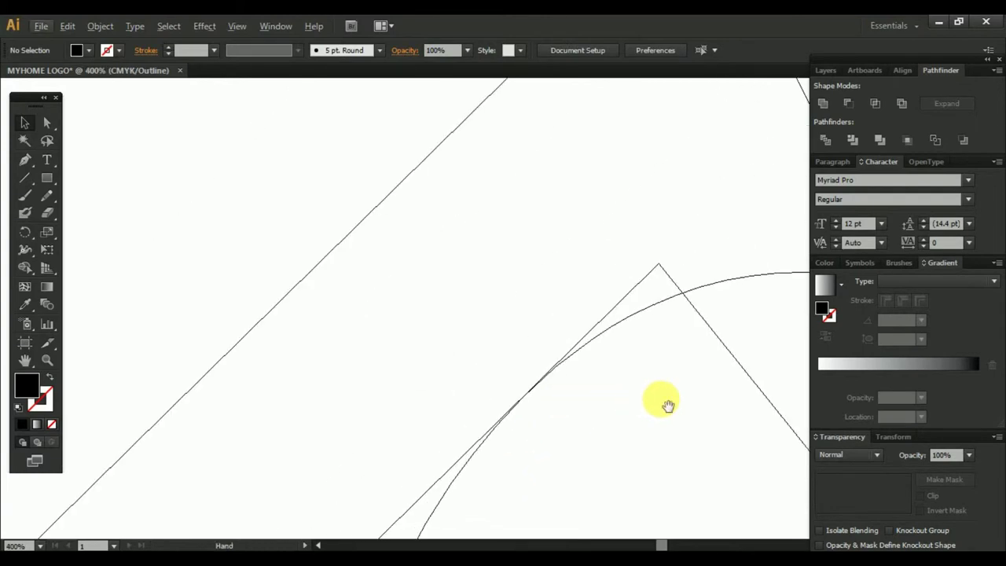
pyautogui.hotkey('ctrl', '-')
pyautogui.hotkey('ctrl', '-')
pyautogui.hotkey('ctrl', '-')
pyautogui.moveTo(394, 462); pyautogui.dragTo(474, 415)
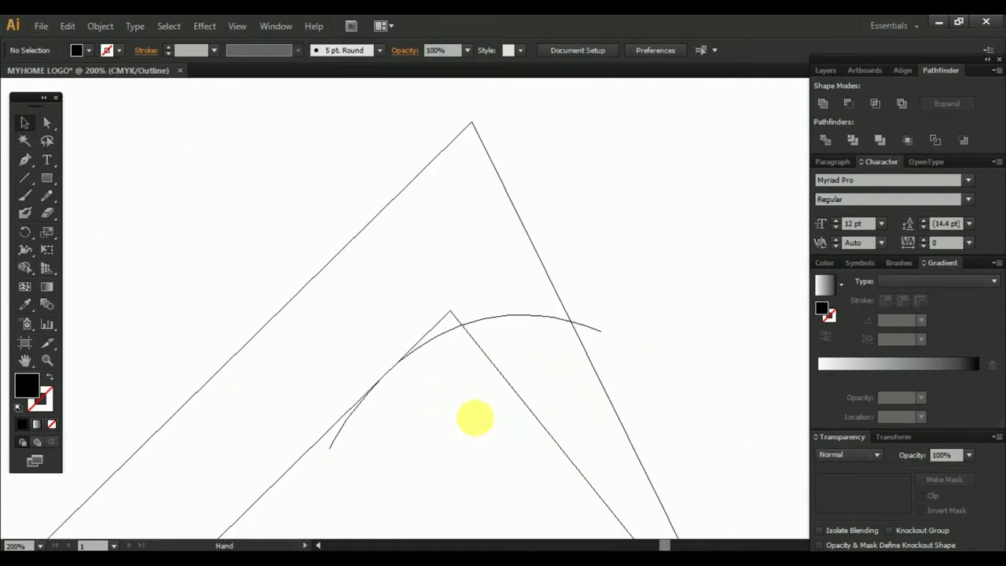
pyautogui.moveTo(263, 171); pyautogui.dragTo(588, 421)
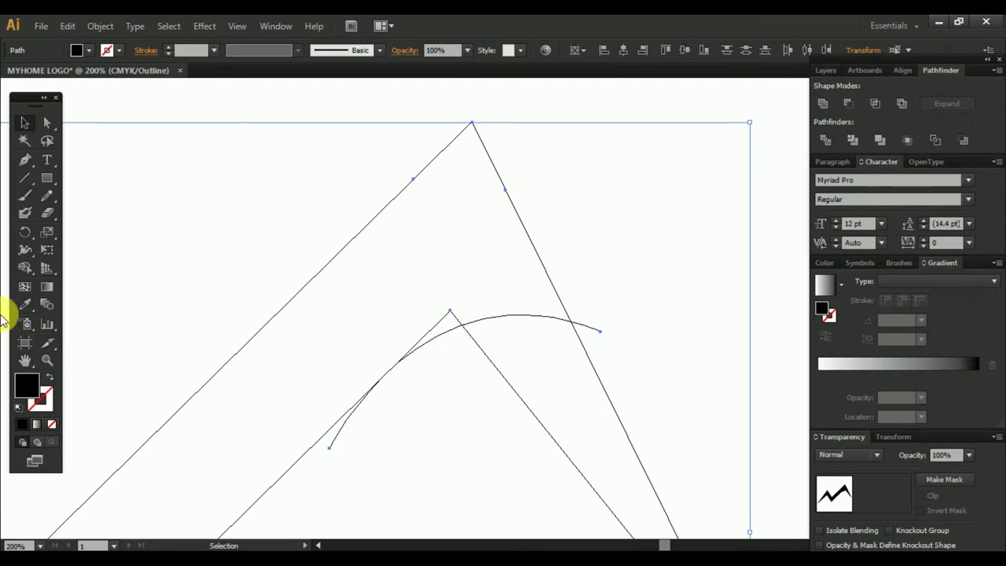
pyautogui.click(25, 267)
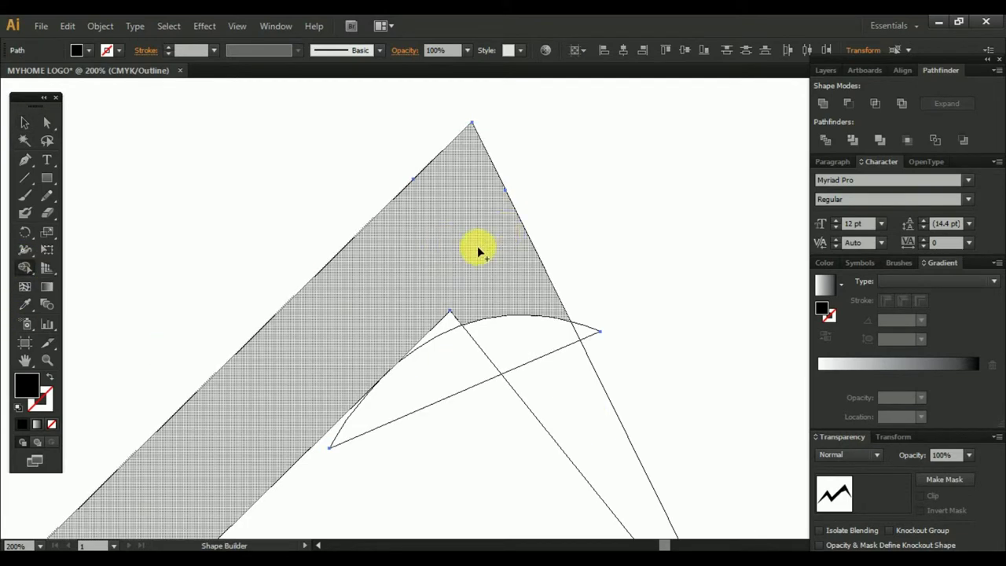
pyautogui.moveTo(472, 251); pyautogui.dragTo(464, 267)
pyautogui.moveTo(444, 322); pyautogui.dragTo(444, 321)
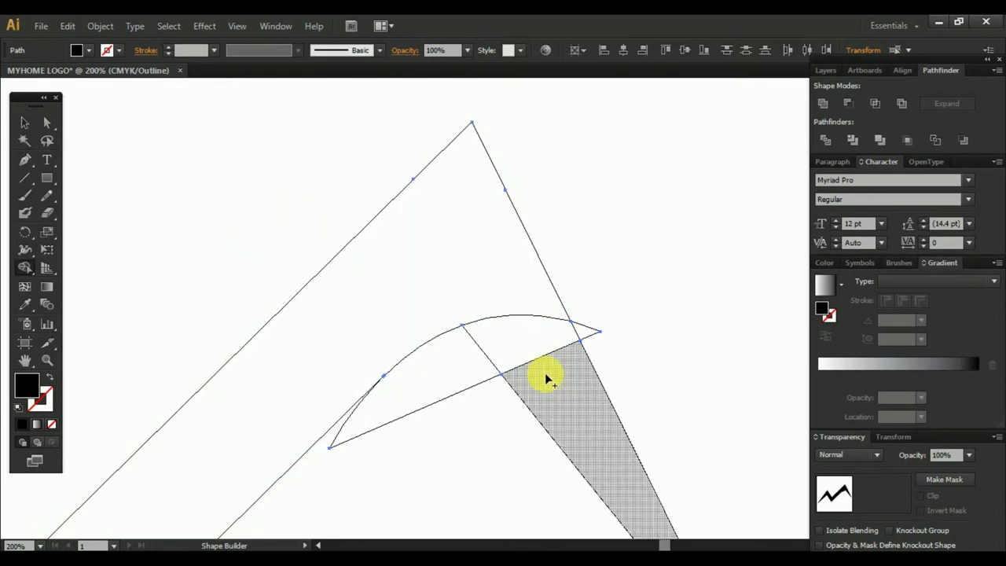
pyautogui.moveTo(583, 403); pyautogui.dragTo(518, 338)
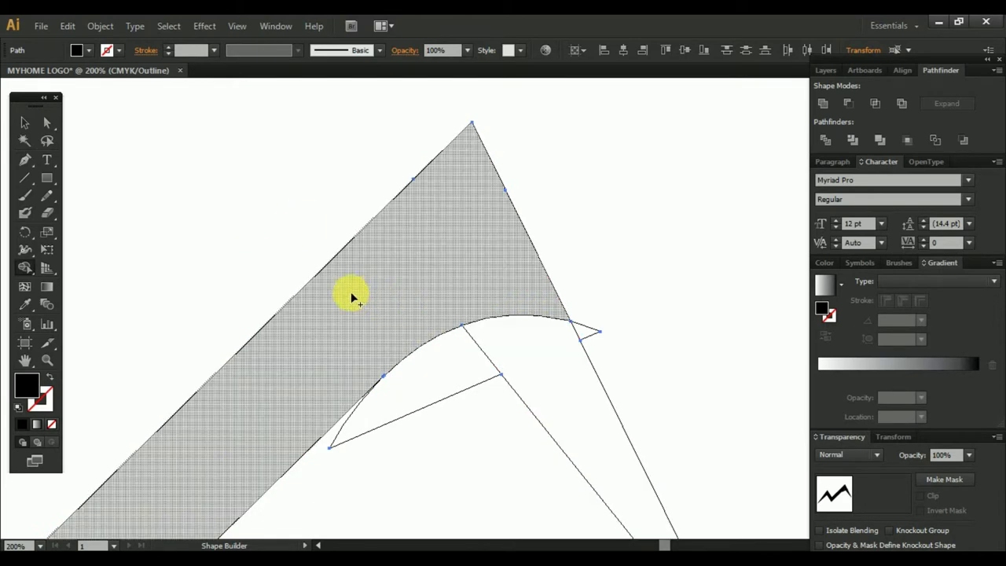
pyautogui.click(27, 122)
pyautogui.click(639, 146)
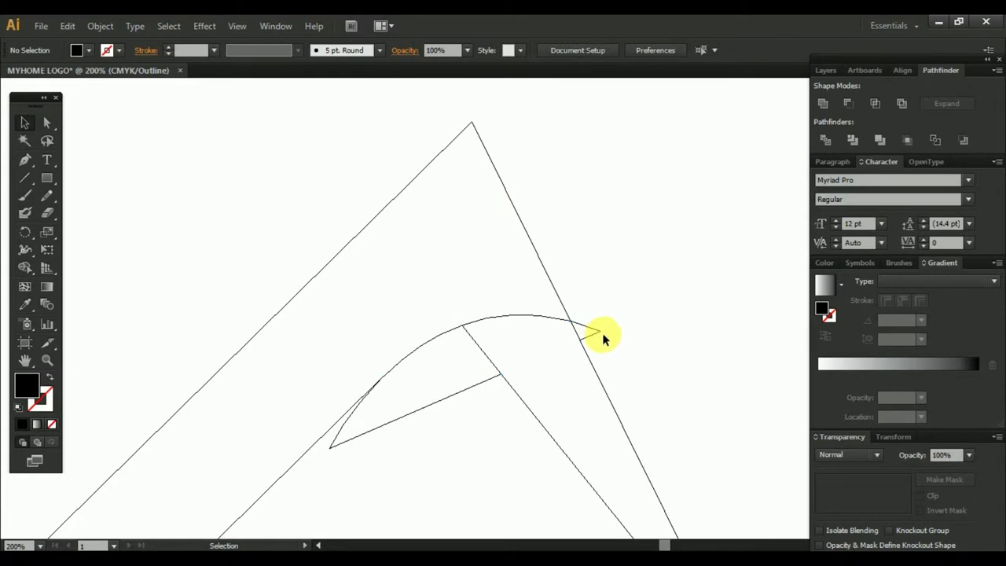
pyautogui.click(597, 330)
pyautogui.click(508, 419)
pyautogui.click(477, 388)
pyautogui.press('Delete')
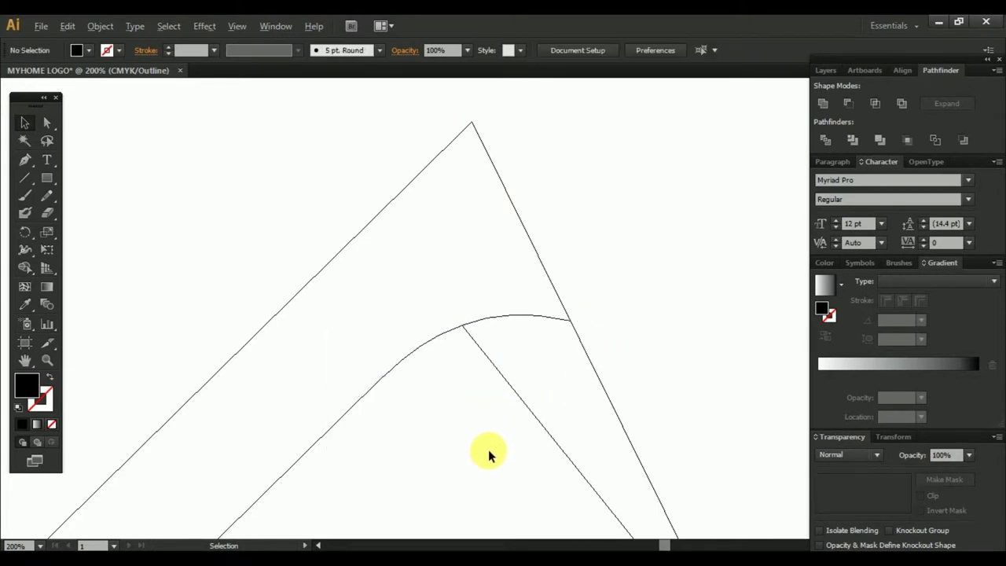
pyautogui.hotkey('ctrl', '-')
pyautogui.hotkey('ctrl', '-')
pyautogui.hotkey('ctrl', '-')
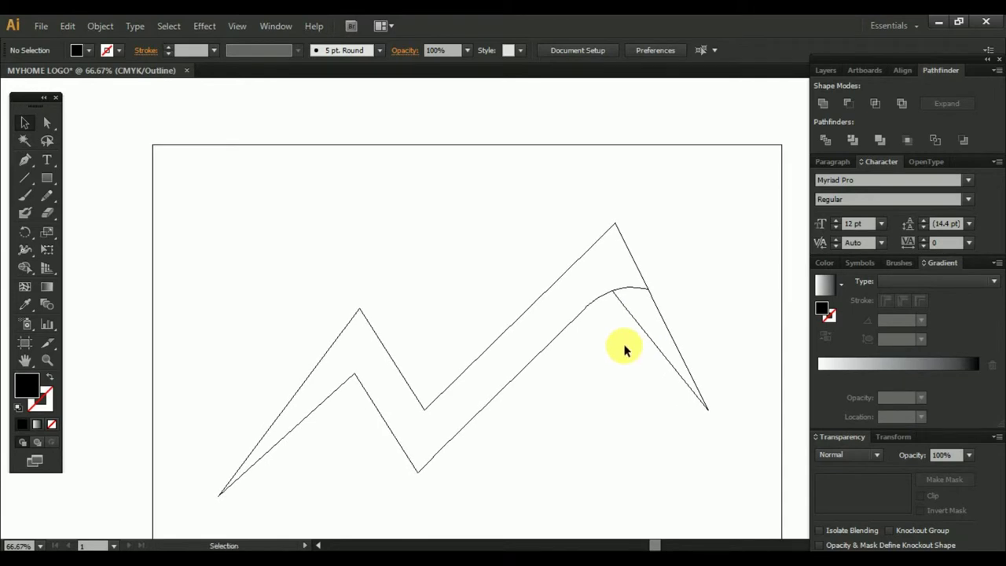
pyautogui.moveTo(550, 348); pyautogui.dragTo(694, 305)
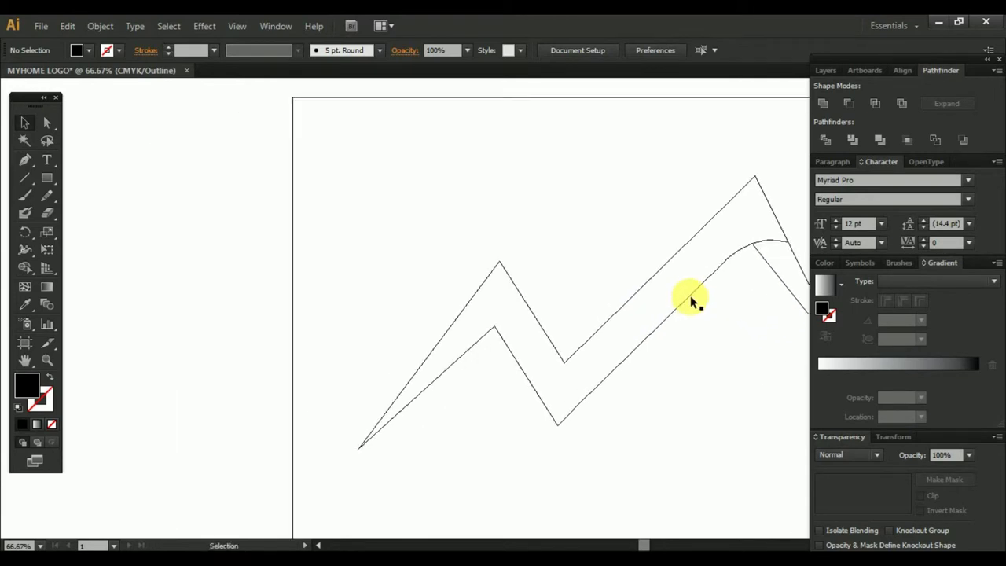
pyautogui.click(725, 265)
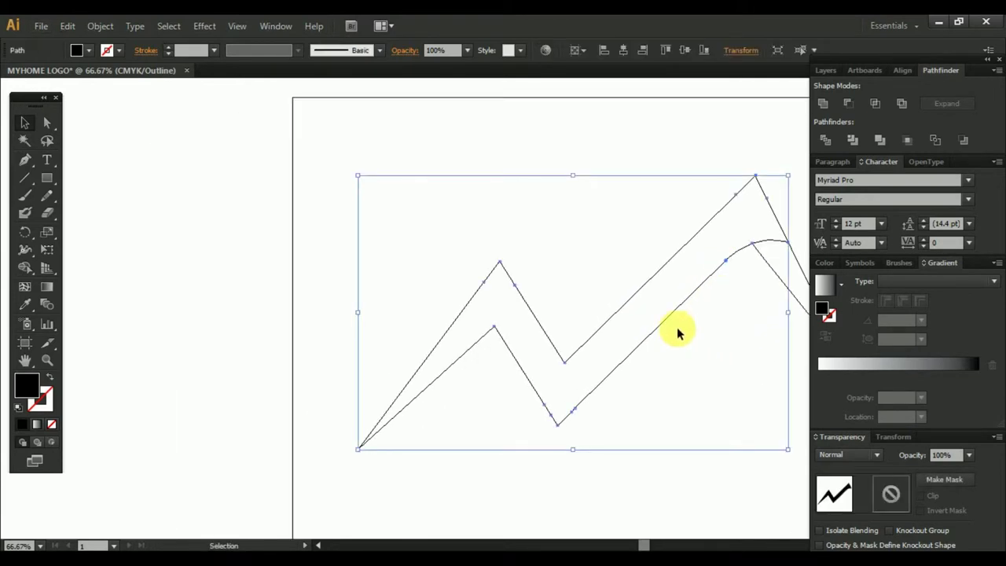
pyautogui.moveTo(677, 333); pyautogui.dragTo(769, 294)
pyautogui.moveTo(703, 333); pyautogui.dragTo(433, 344)
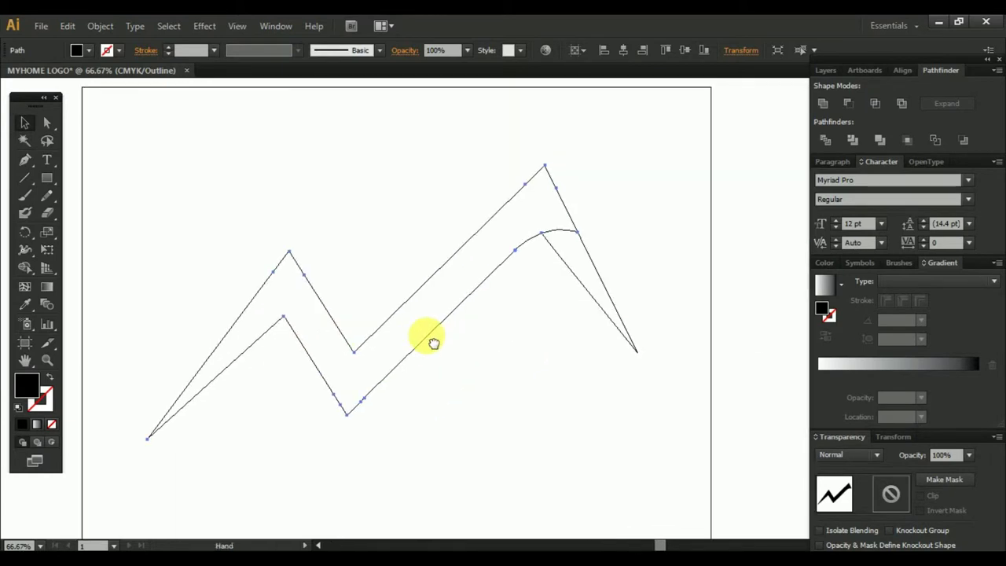
pyautogui.click(524, 312)
pyautogui.scroll(4, 541, 243)
pyautogui.scroll(-4, 542, 243)
pyautogui.moveTo(369, 338); pyautogui.dragTo(630, 318)
pyautogui.scroll(1, 541, 326)
pyautogui.moveTo(546, 292); pyautogui.dragTo(538, 351)
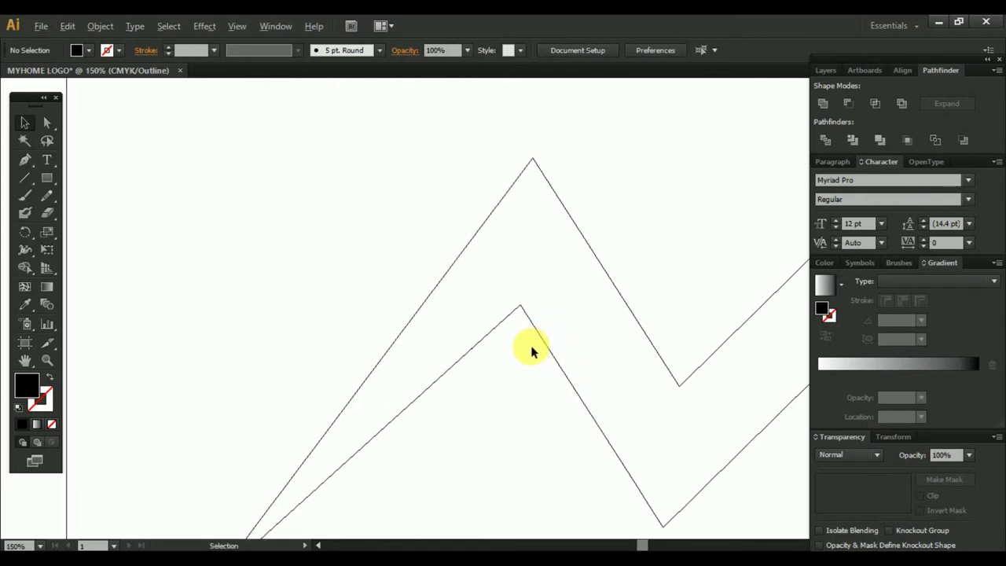
pyautogui.scroll(-4, 530, 350)
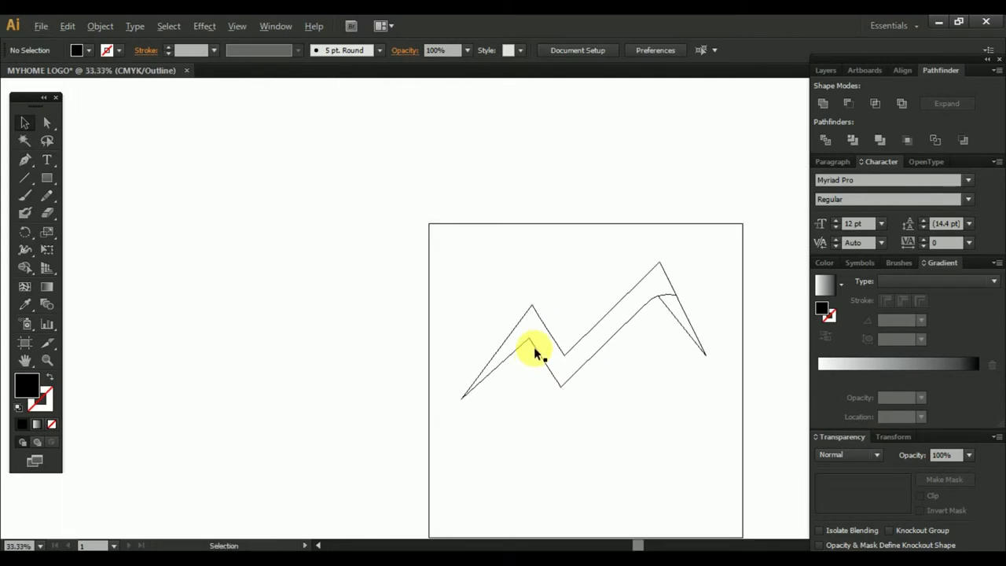
pyautogui.scroll(2, 533, 347)
pyautogui.scroll(2, 526, 354)
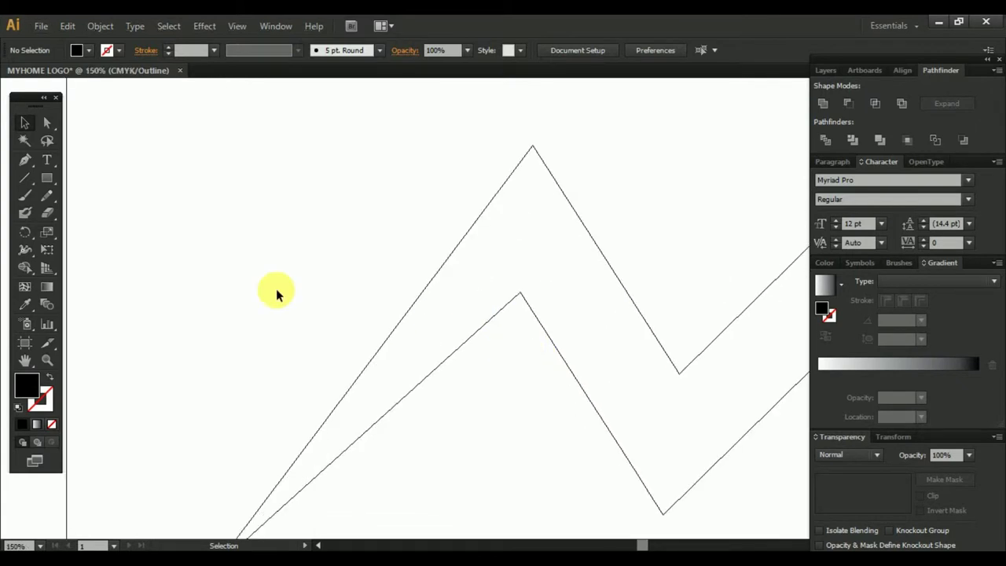
# Draw a curved arc across the zigzag's left peak with the Pen tool
pyautogui.click(24, 159)
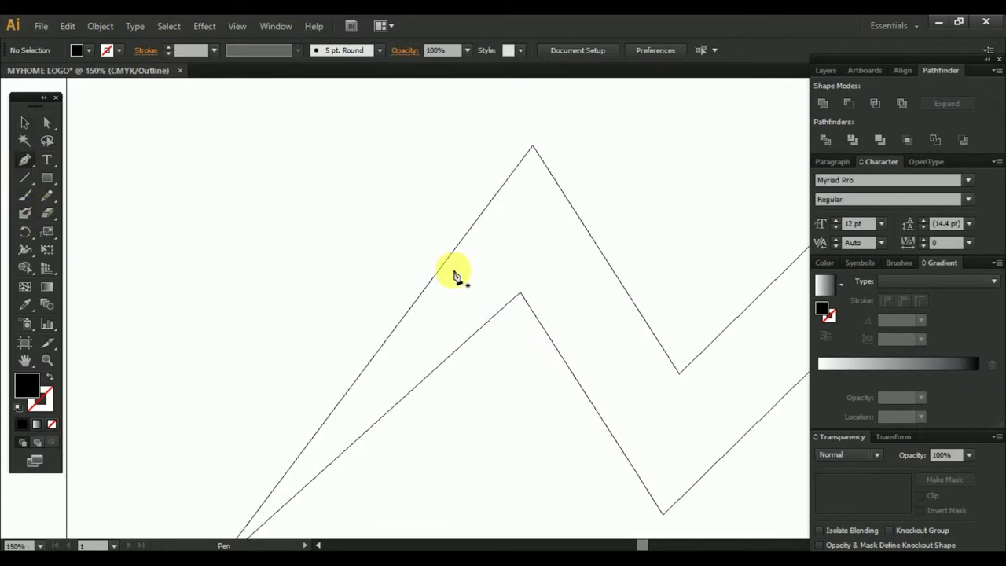
pyautogui.click(548, 339)
pyautogui.moveTo(388, 281)
pyautogui.mouseDown()
pyautogui.moveTo(212, 277)
pyautogui.moveTo(293, 344)
pyautogui.moveTo(269, 315)
pyautogui.mouseUp()
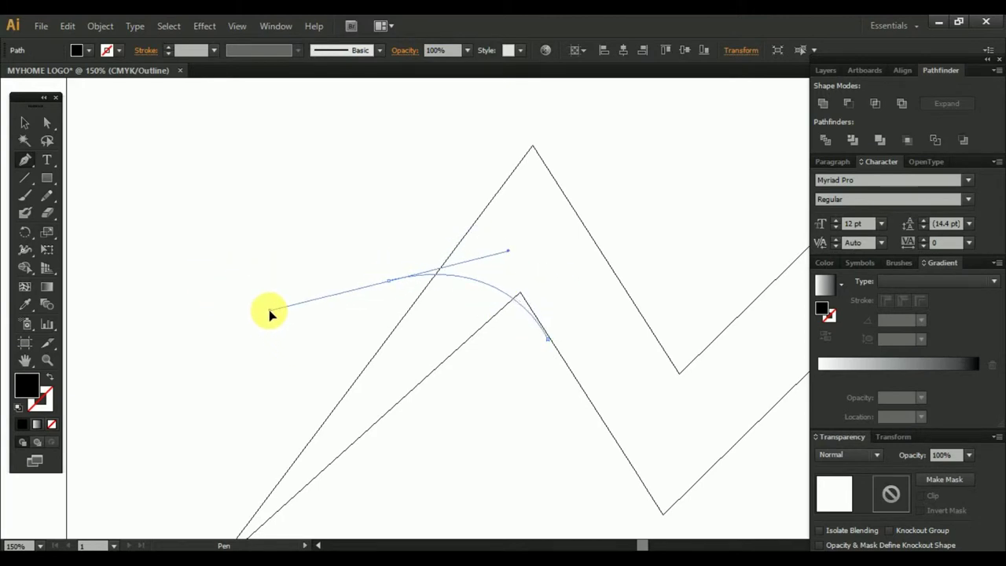
# Zoom in and move the arc's end anchor onto the peak's inner right edge
pyautogui.scroll(1, 525, 341)
pyautogui.scroll(1, 503, 359)
pyautogui.scroll(2, 452, 354)
pyautogui.scroll(3, 452, 353)
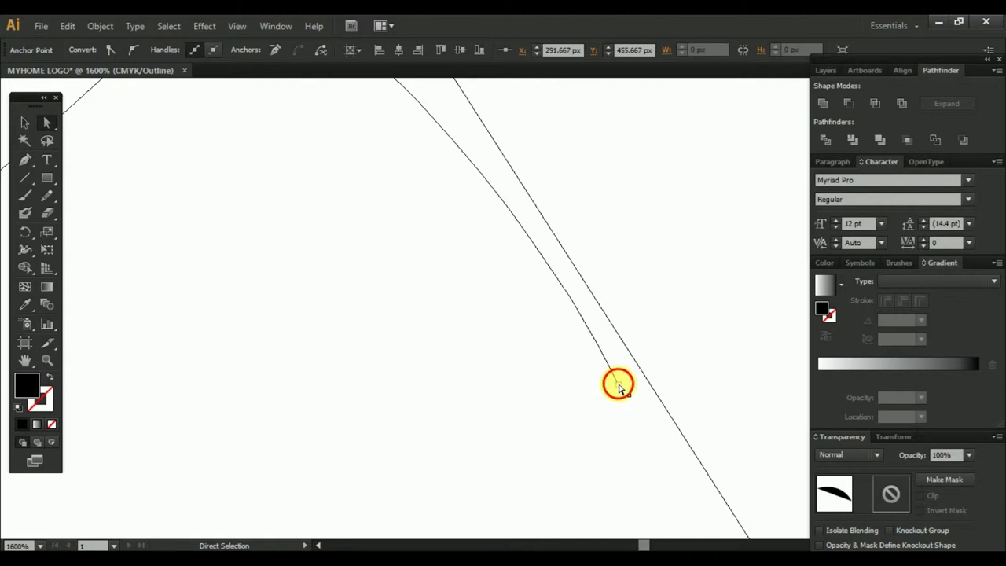
pyautogui.click(619, 386)
pyautogui.moveTo(618, 385)
pyautogui.mouseDown()
pyautogui.moveTo(643, 379)
pyautogui.moveTo(610, 334)
pyautogui.moveTo(642, 377)
pyautogui.mouseUp()
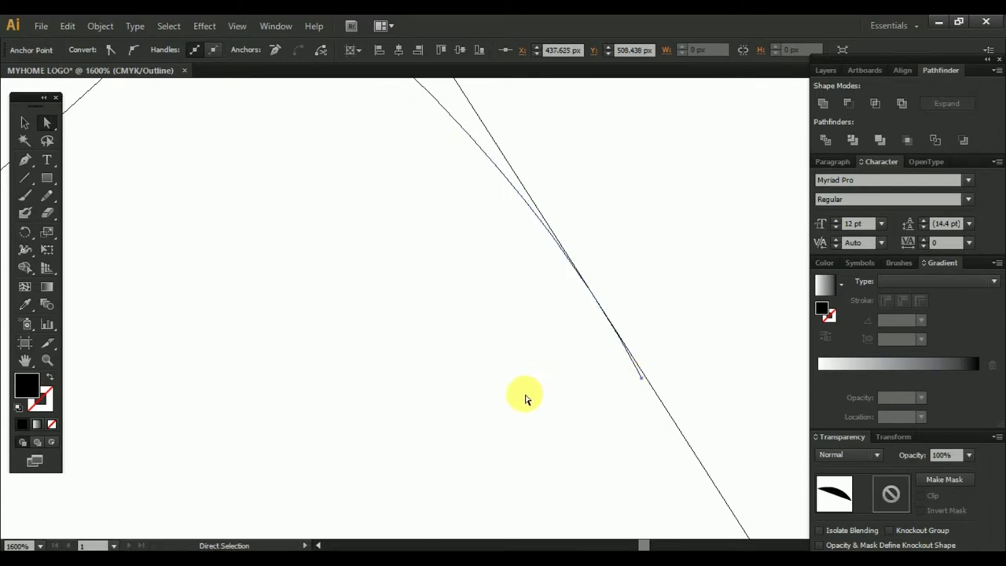
pyautogui.keyDown('alt'); pyautogui.scroll(-5, 525, 398); pyautogui.keyUp('alt')
# Select all paths and Shape Builder-merge the lens and large band regions with the areas below them
pyautogui.click(24, 123)
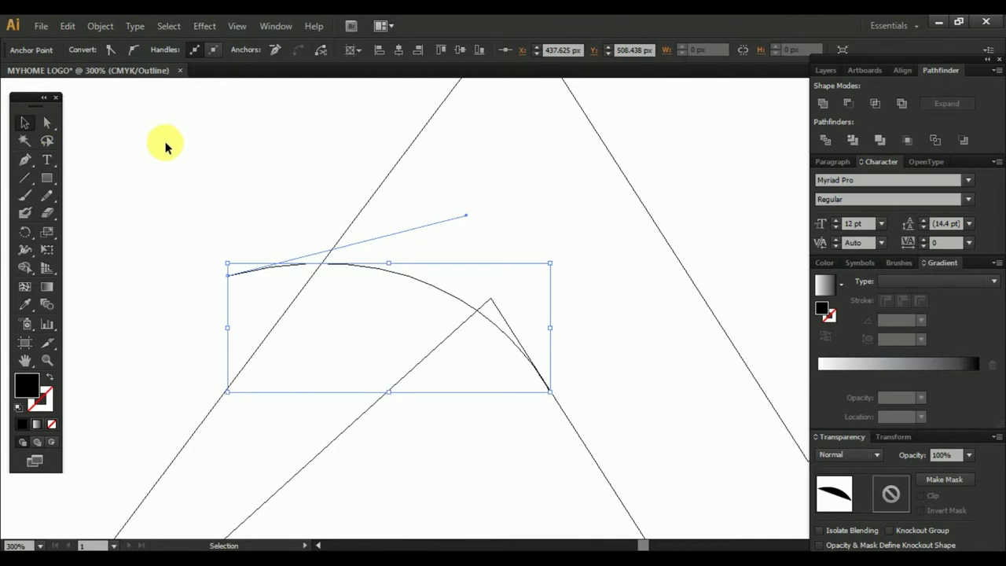
pyautogui.hotkey('ctrl', 'a')
pyautogui.click(24, 268)
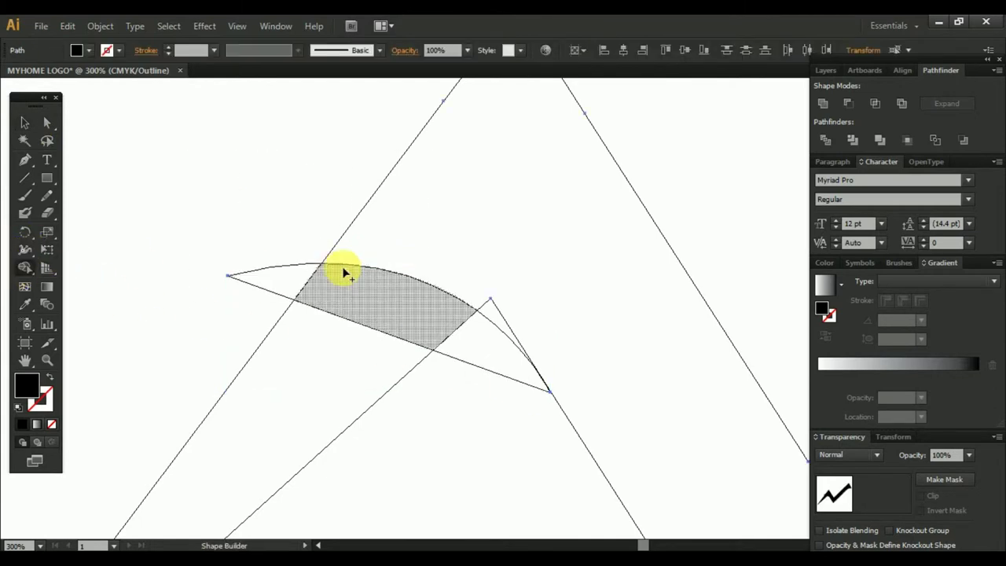
pyautogui.moveTo(364, 299); pyautogui.dragTo(364, 325)
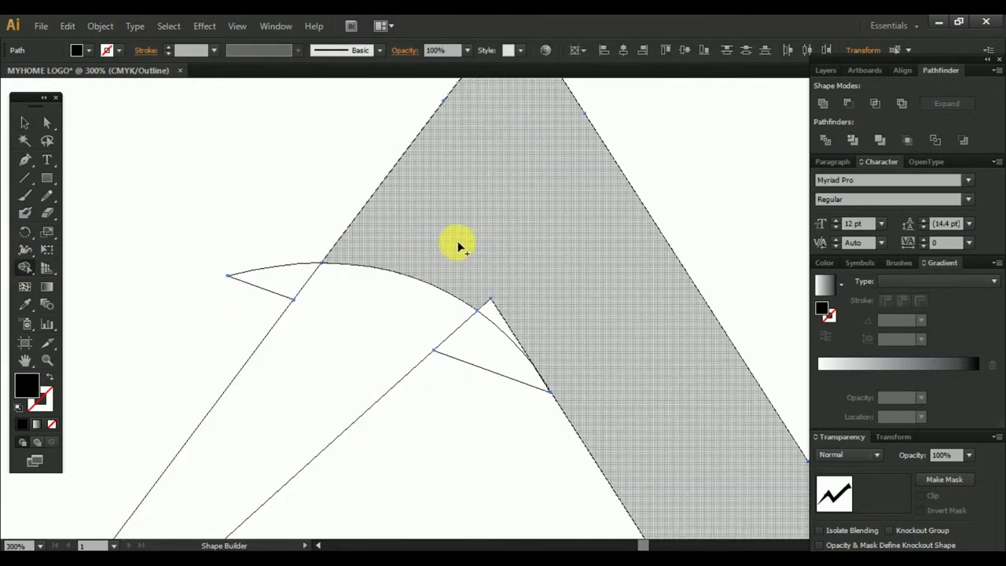
pyautogui.moveTo(488, 264)
pyautogui.mouseDown()
pyautogui.moveTo(501, 311)
pyautogui.moveTo(492, 324)
pyautogui.mouseUp()
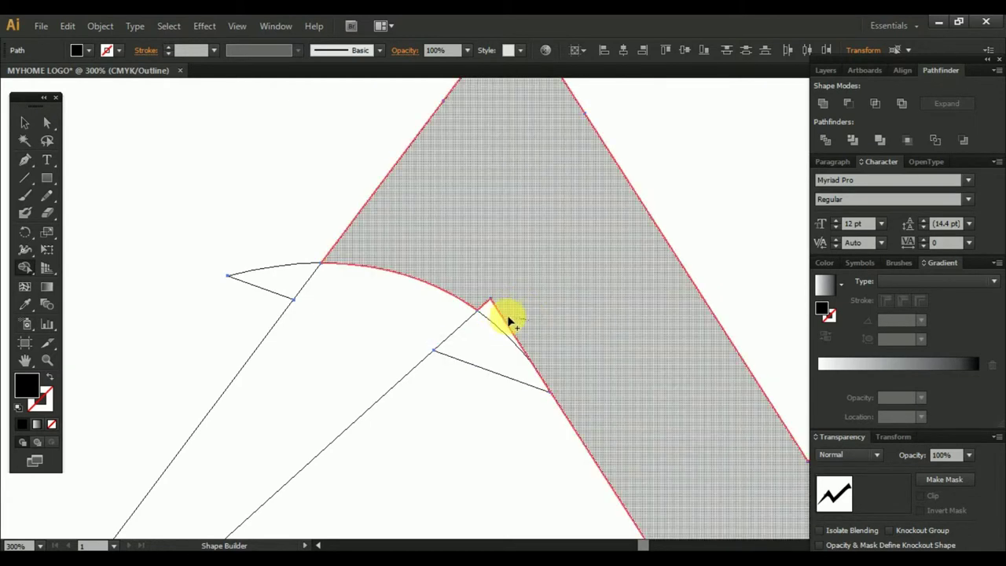
# Zoom and pan to bring the small triangle region near the arc into view
pyautogui.scroll(1, 551, 371)
pyautogui.scroll(1, 552, 372)
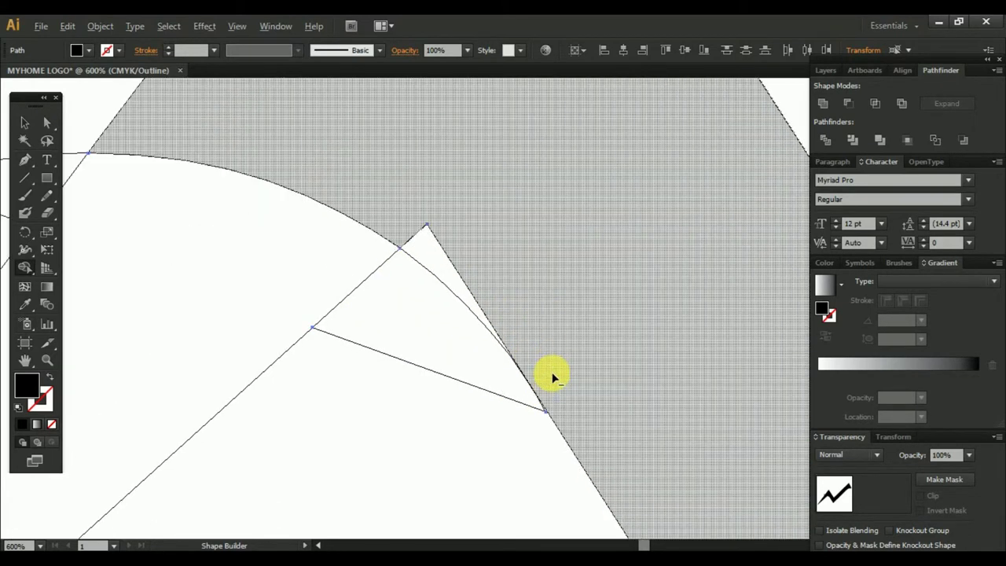
pyautogui.scroll(-4, 552, 372)
pyautogui.scroll(-2, 563, 386)
pyautogui.scroll(-1, 568, 398)
pyautogui.scroll(2, 569, 397)
pyautogui.scroll(3, 438, 271)
pyautogui.scroll(2, 503, 340)
pyautogui.scroll(2, 503, 341)
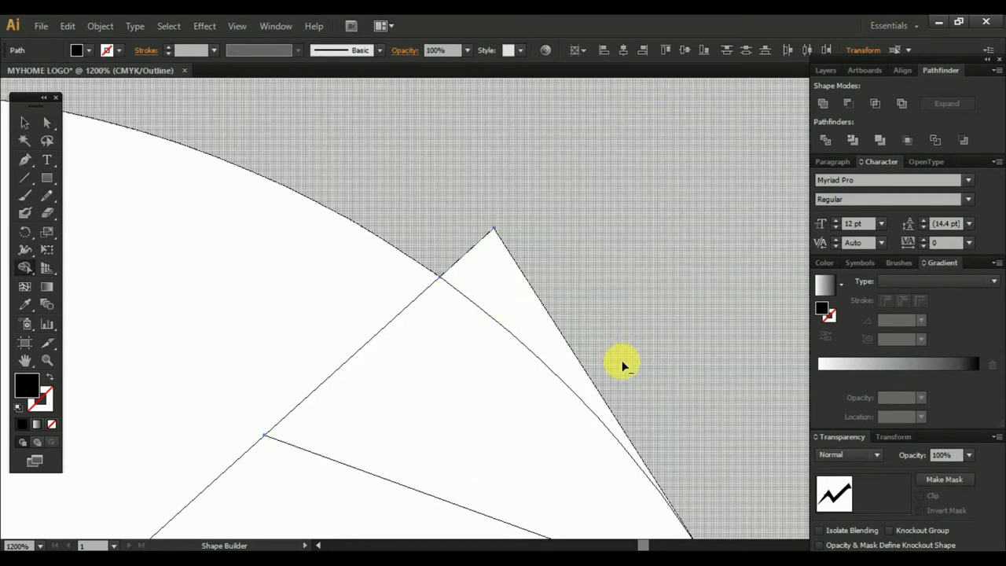
pyautogui.scroll(-3, 668, 393)
pyautogui.moveTo(714, 422); pyautogui.dragTo(652, 400)
# With Direct Selection, select and inspect the anchor where the arc meets the band edge
pyautogui.click(47, 123)
pyautogui.scroll(2, 602, 430)
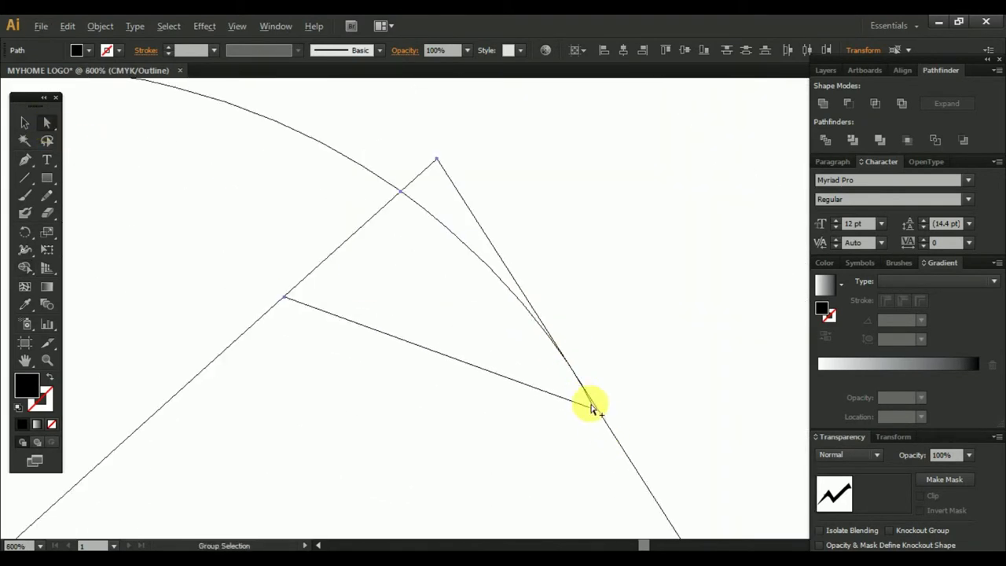
pyautogui.click(595, 413)
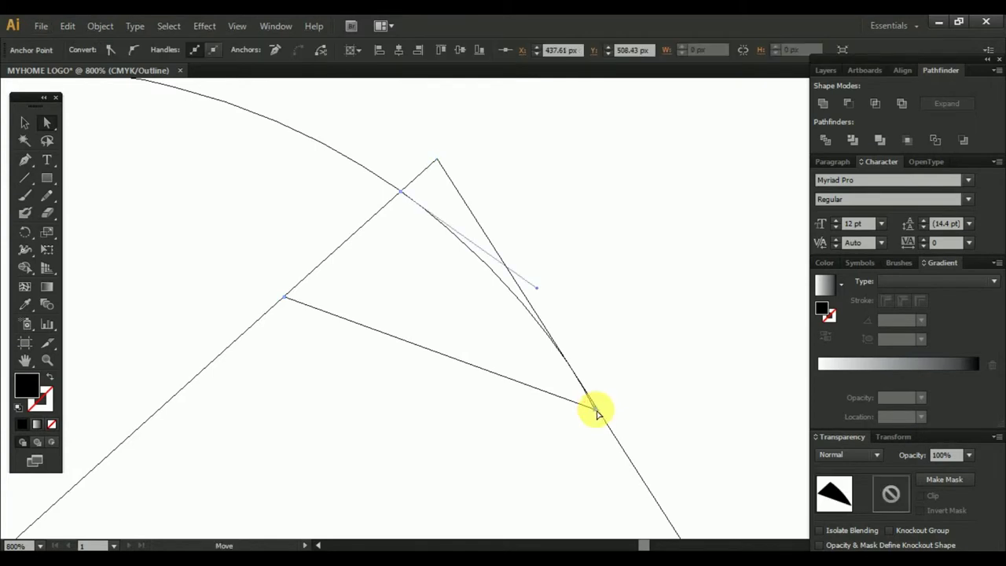
pyautogui.scroll(-1, 597, 407)
pyautogui.scroll(-2, 602, 411)
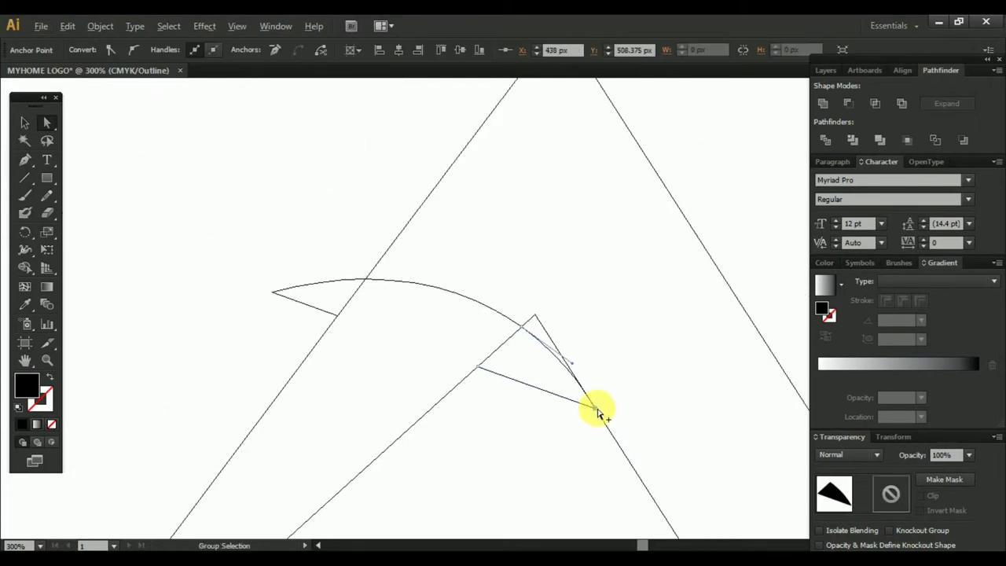
pyautogui.scroll(4, 611, 422)
pyautogui.scroll(5, 594, 398)
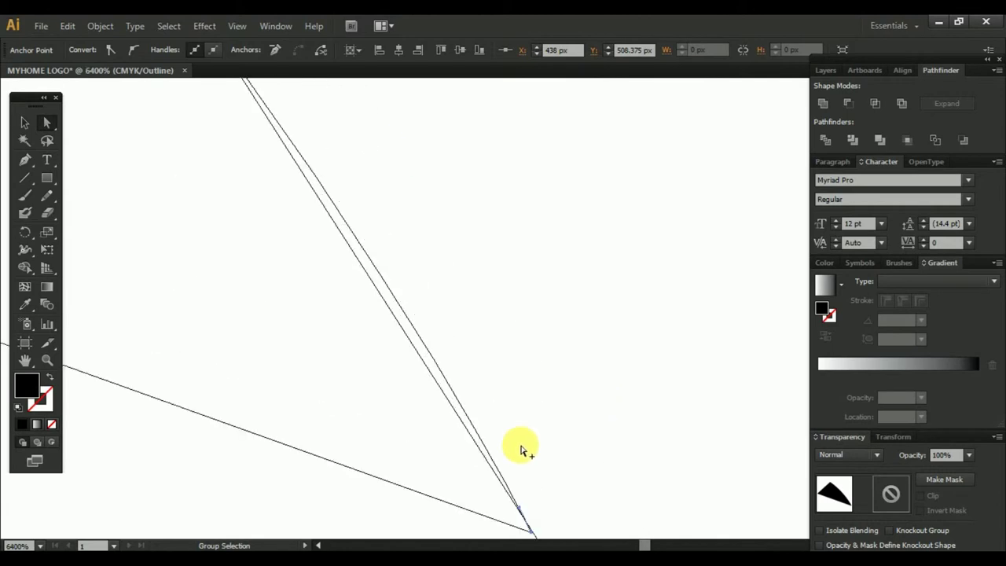
pyautogui.moveTo(464, 363); pyautogui.dragTo(567, 283)
pyautogui.scroll(-3, 570, 325)
pyautogui.scroll(1, 571, 325)
pyautogui.scroll(1, 570, 326)
pyautogui.scroll(-1, 570, 325)
pyautogui.scroll(-3, 570, 326)
pyautogui.scroll(-3, 570, 326)
# Merge the arc region and the sliver along its edge into the zigzag band
pyautogui.click(24, 122)
pyautogui.moveTo(218, 150); pyautogui.dragTo(607, 372)
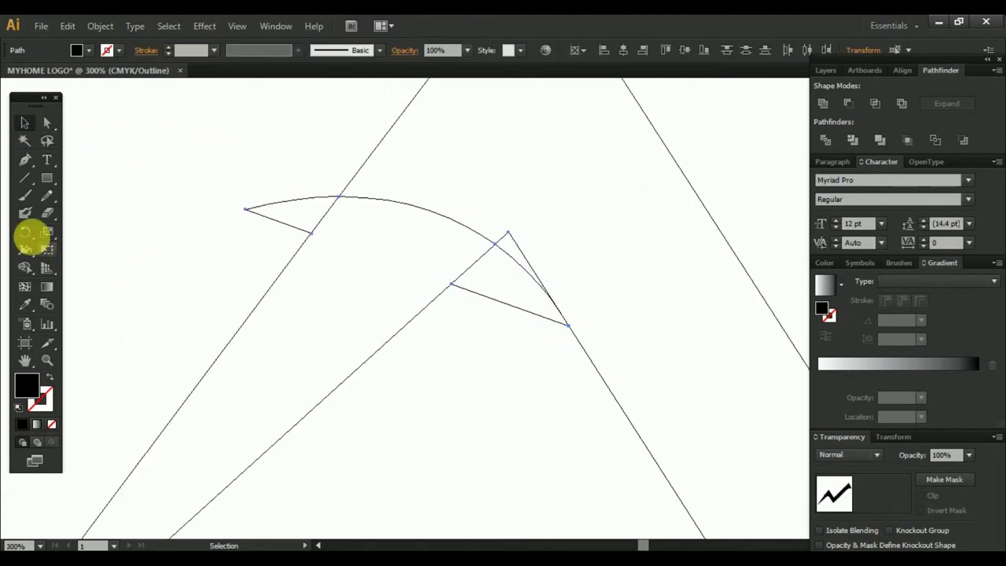
pyautogui.click(26, 267)
pyautogui.click(520, 252)
pyautogui.scroll(4, 557, 329)
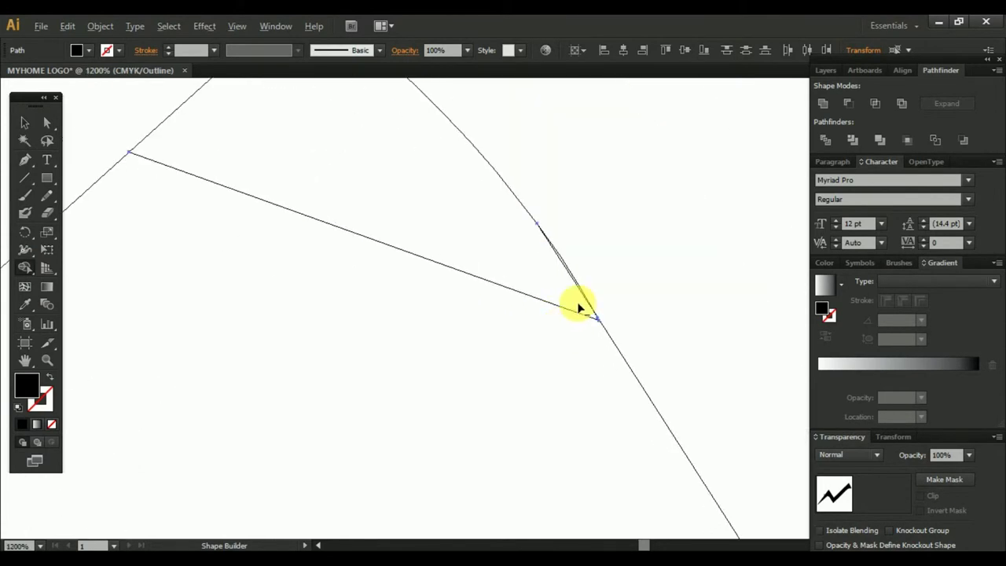
pyautogui.scroll(1, 577, 303)
pyautogui.moveTo(594, 225); pyautogui.dragTo(571, 285)
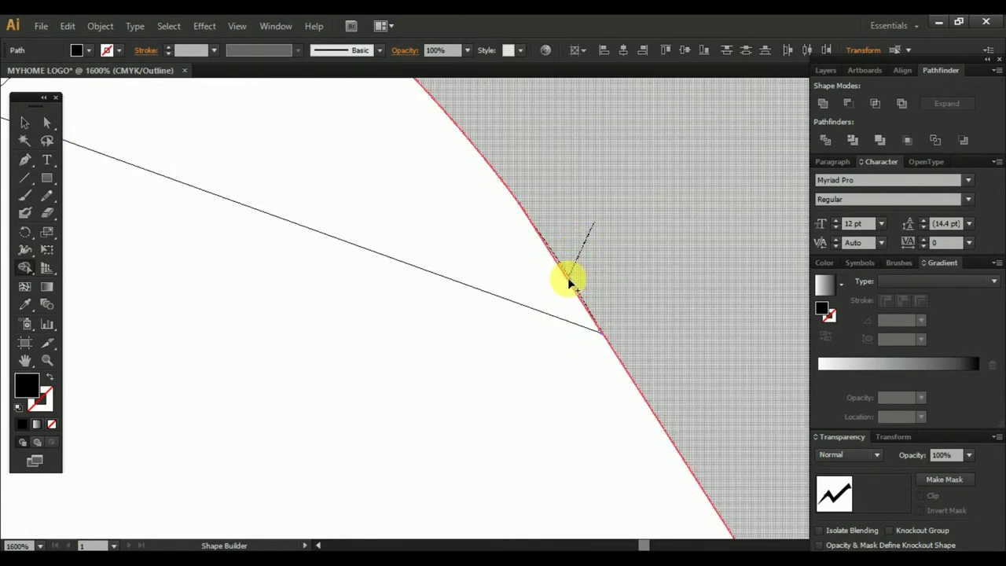
pyautogui.scroll(-3, 602, 270)
pyautogui.scroll(-2, 510, 280)
pyautogui.scroll(-2, 494, 299)
pyautogui.click(24, 123)
# Delete the small leftover triangle and the leftover left spike piece
pyautogui.click(153, 152)
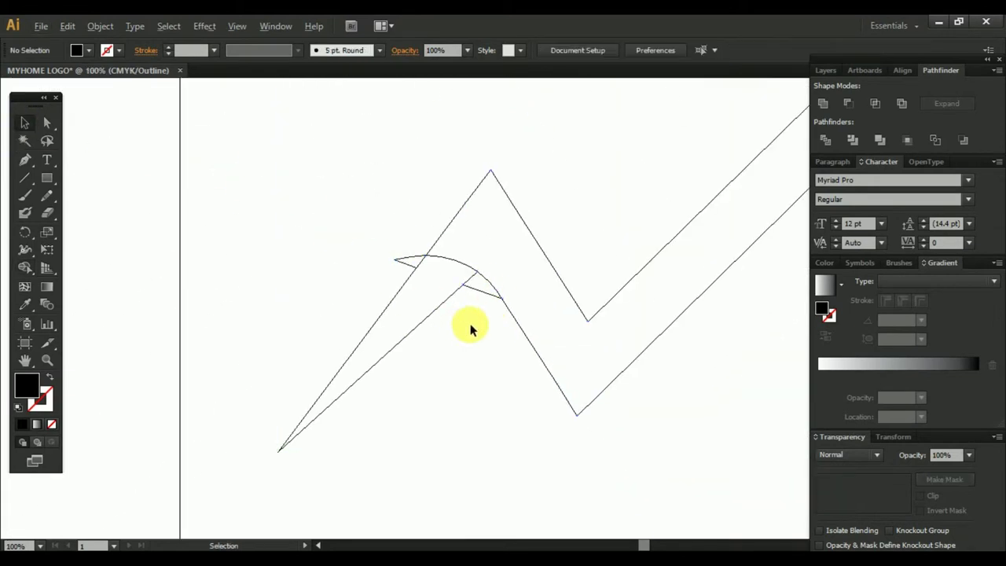
pyautogui.scroll(1, 467, 326)
pyautogui.click(487, 258)
pyautogui.press('Delete')
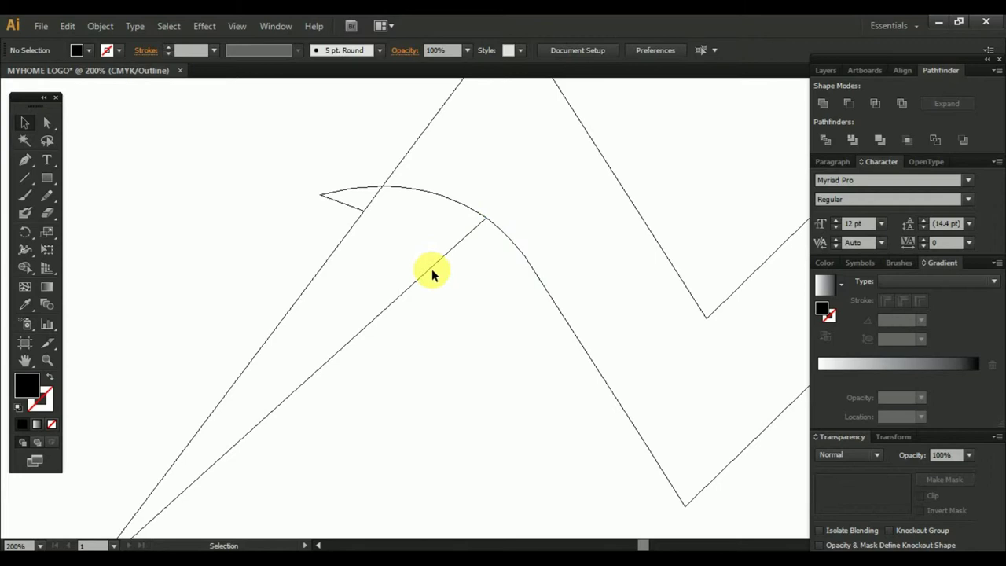
pyautogui.click(331, 201)
pyautogui.press('Delete')
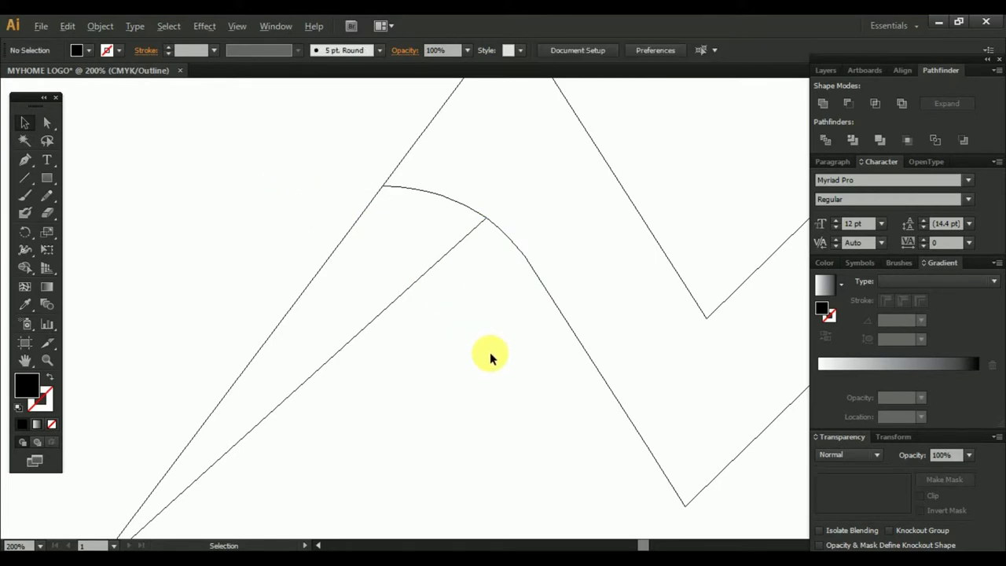
# Switch to Preview (Ctrl+Y) and select the solid black zigzag roof shape
pyautogui.scroll(-1, 490, 352)
pyautogui.scroll(-1, 530, 343)
pyautogui.scroll(-2, 472, 393)
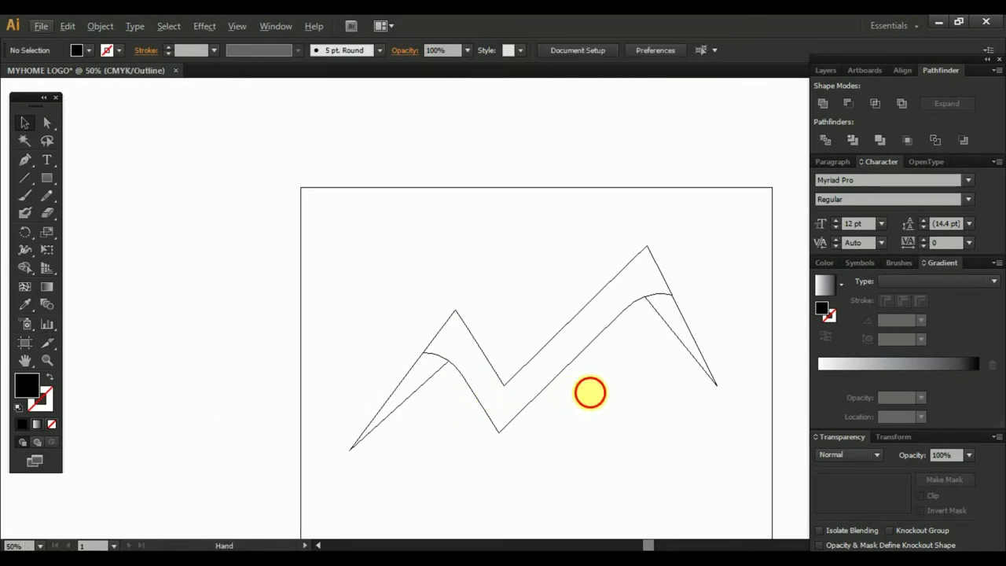
pyautogui.moveTo(593, 391); pyautogui.dragTo(539, 385)
pyautogui.hotkey('ctrl', 'y')
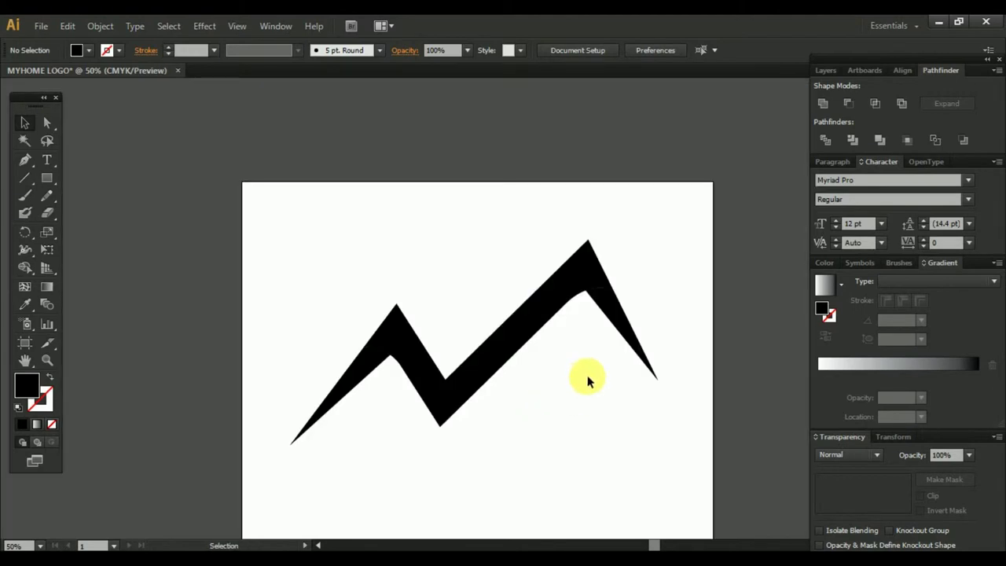
pyautogui.click(613, 313)
pyautogui.click(529, 331)
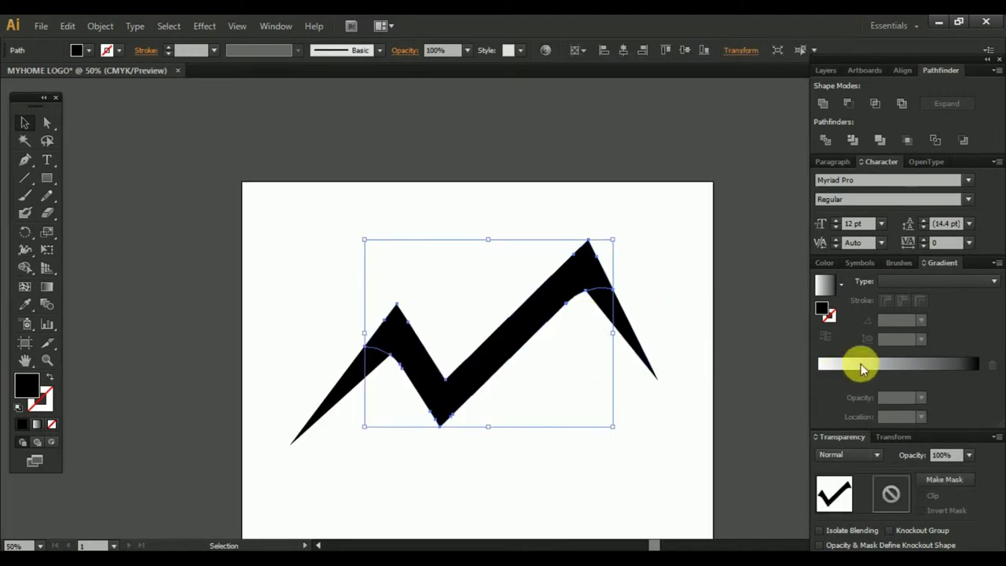
# Give the zigzag a white-to-black gradient fill and switch the Color sliders to CMYK
pyautogui.click(829, 289)
pyautogui.click(821, 263)
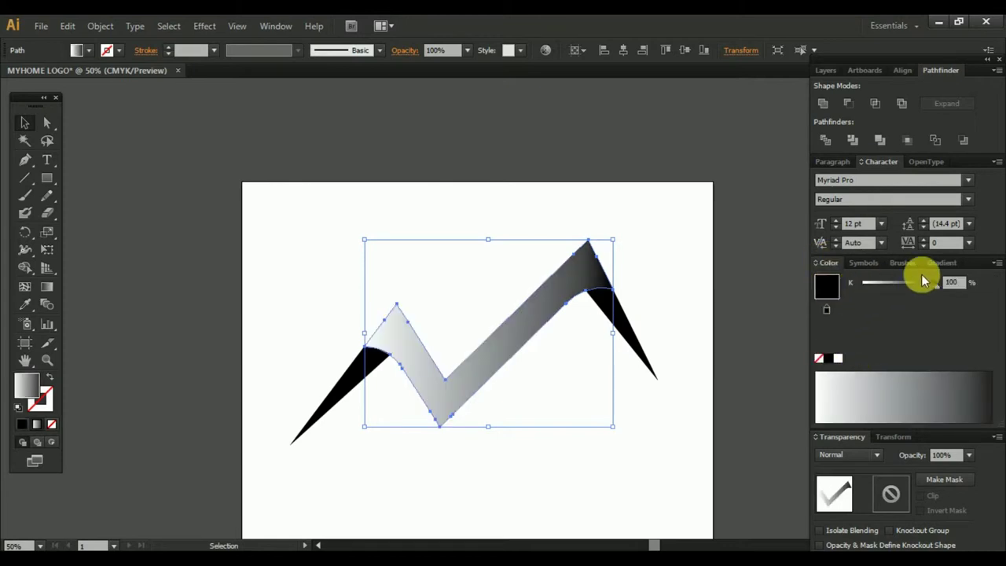
pyautogui.click(996, 264)
pyautogui.click(952, 334)
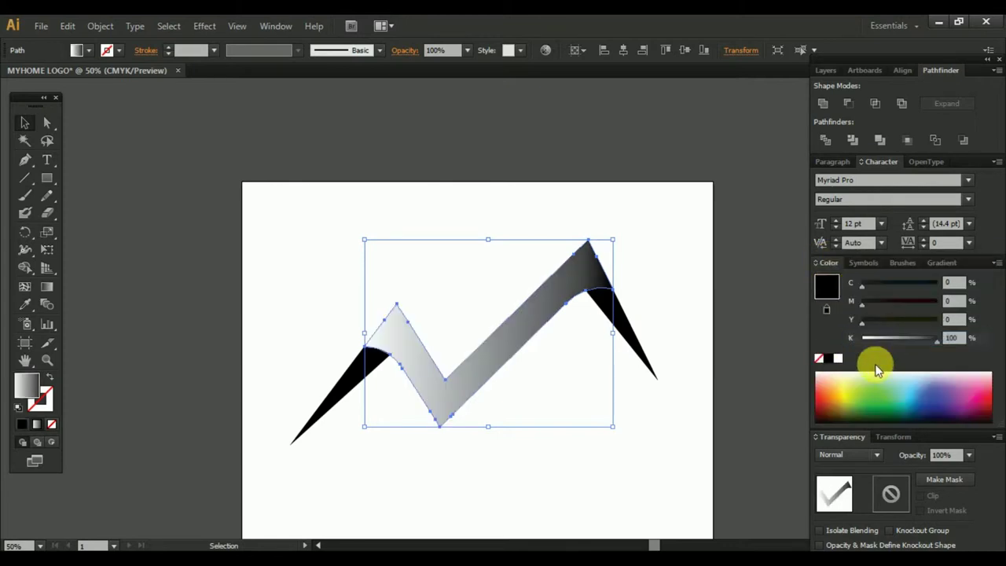
# Mix a red tone for the gradient's end stop using the CMYK sliders
pyautogui.click(829, 406)
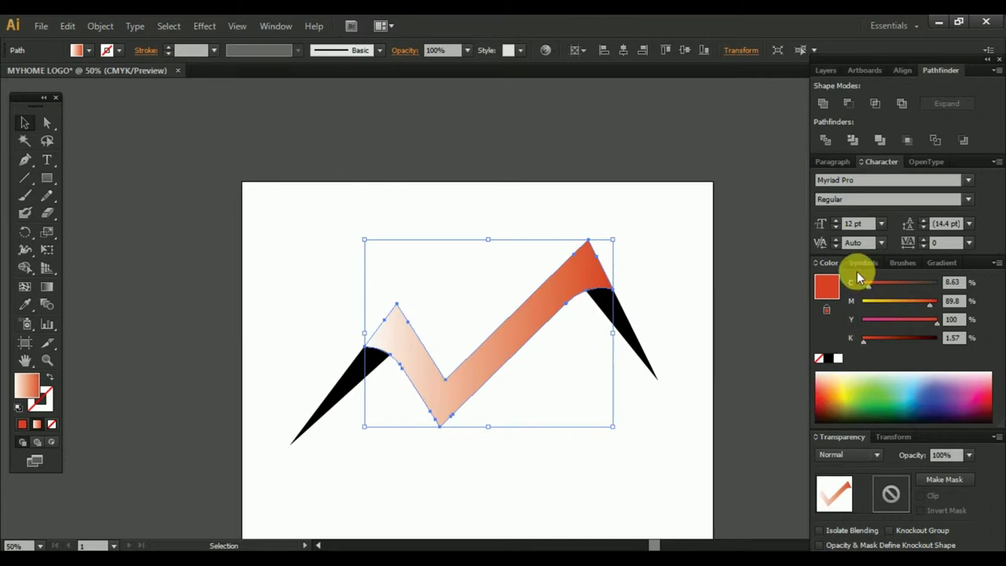
pyautogui.click(918, 406)
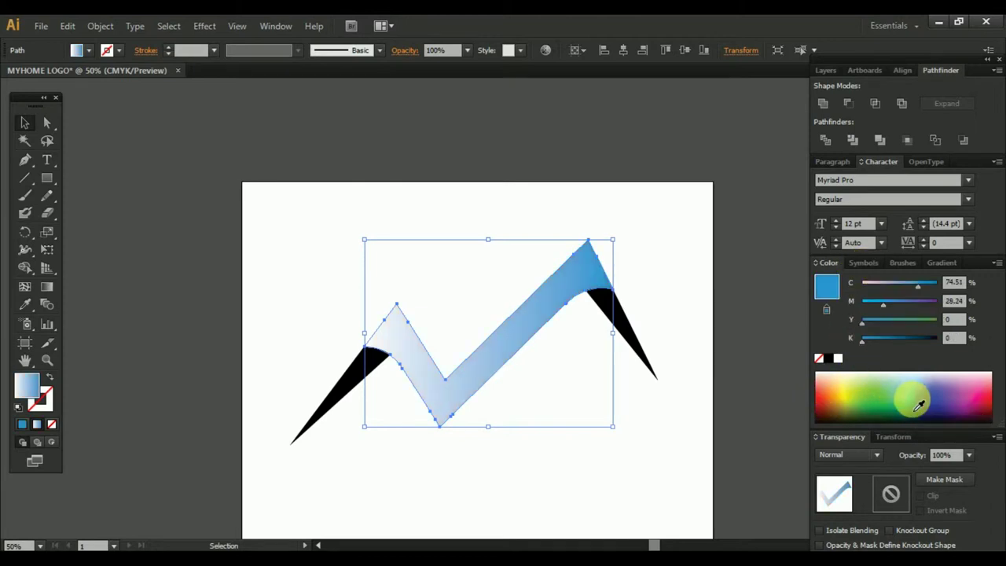
pyautogui.click(977, 401)
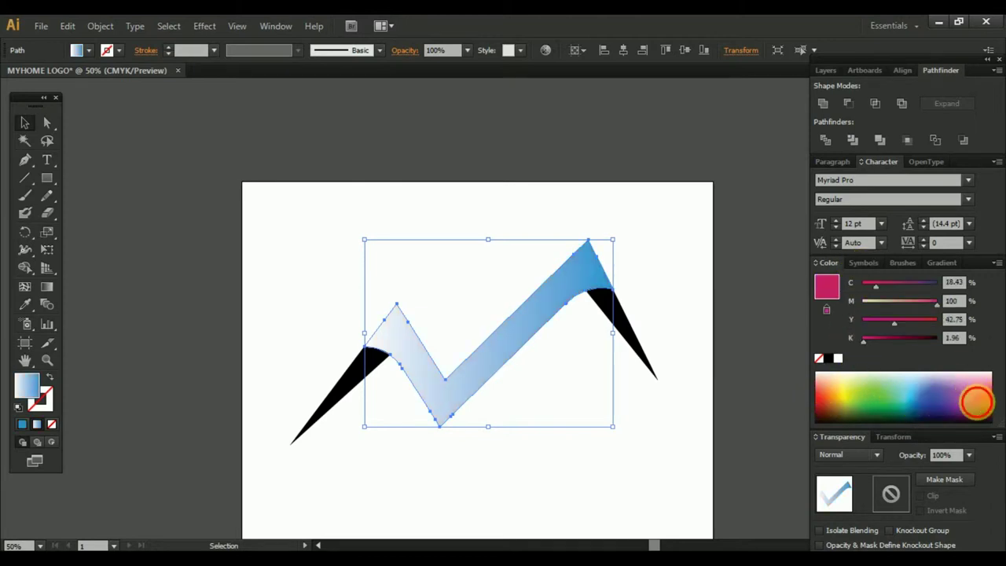
pyautogui.click(985, 411)
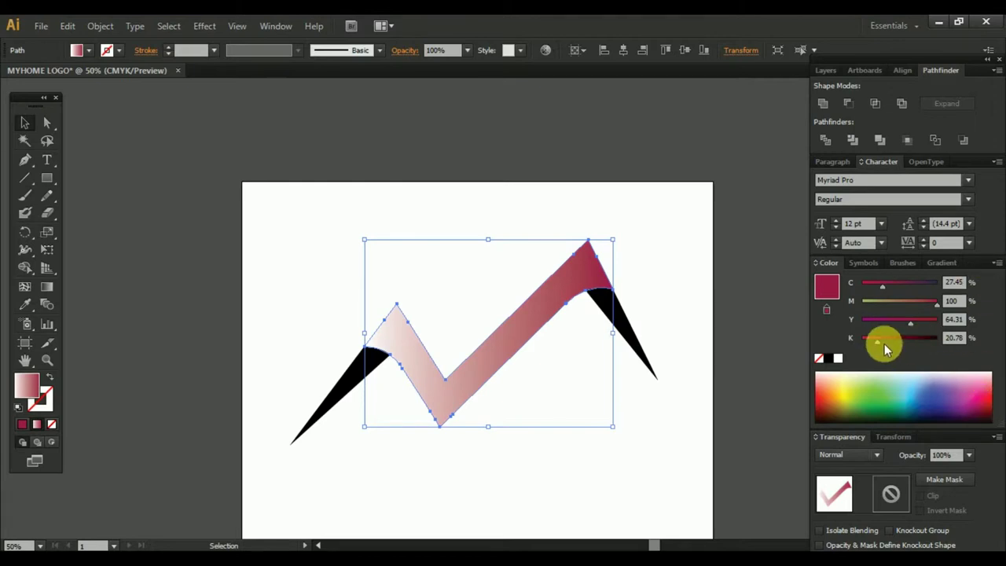
pyautogui.moveTo(884, 338); pyautogui.dragTo(902, 323)
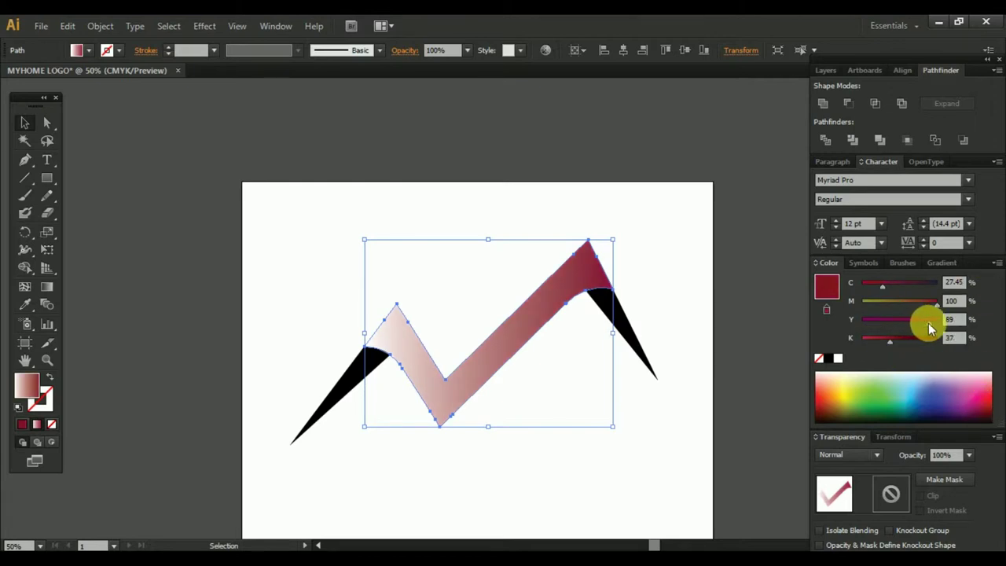
pyautogui.moveTo(881, 286); pyautogui.dragTo(866, 282)
pyautogui.moveTo(890, 340)
pyautogui.mouseDown()
pyautogui.moveTo(881, 338)
pyautogui.moveTo(909, 339)
pyautogui.mouseUp()
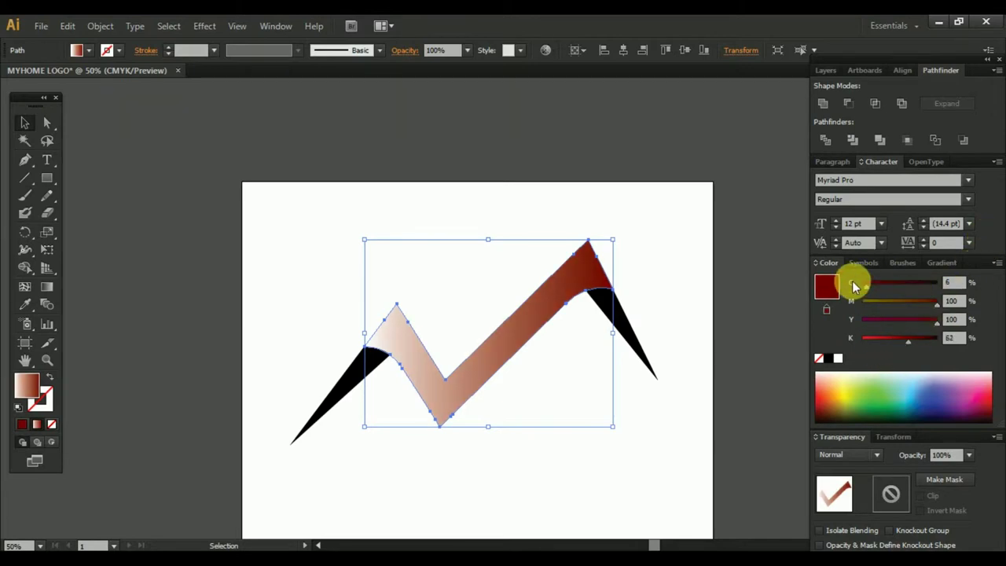
pyautogui.moveTo(896, 303); pyautogui.dragTo(860, 305)
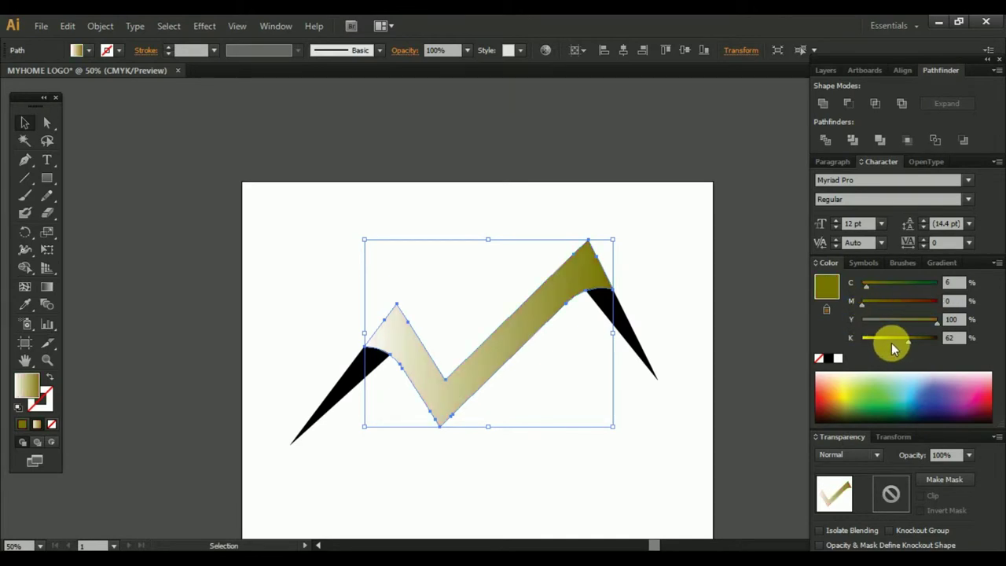
pyautogui.moveTo(891, 342); pyautogui.dragTo(843, 345)
pyautogui.moveTo(862, 303); pyautogui.dragTo(947, 311)
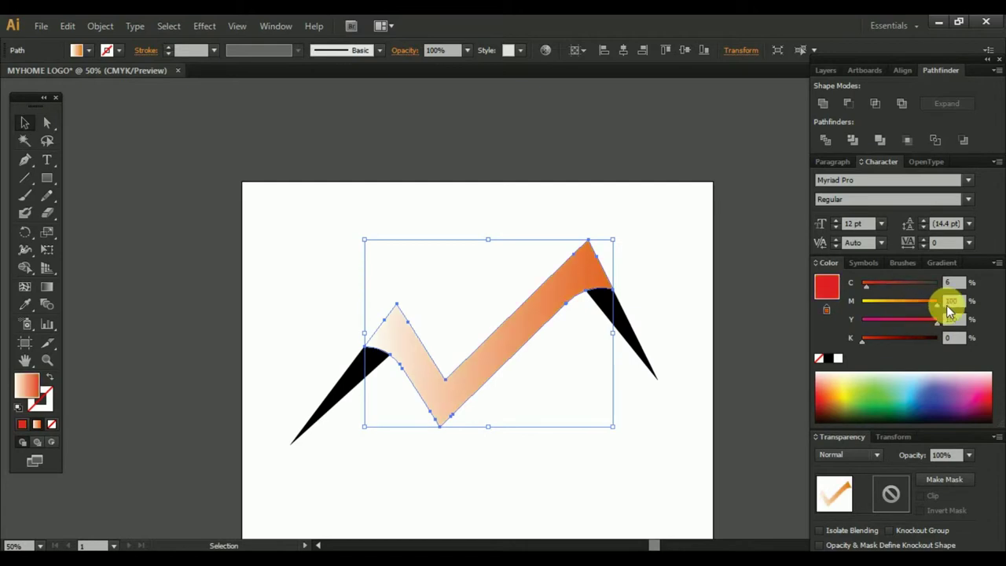
# Set the gradient's start stop to a warm orange in CMYK
pyautogui.click(932, 264)
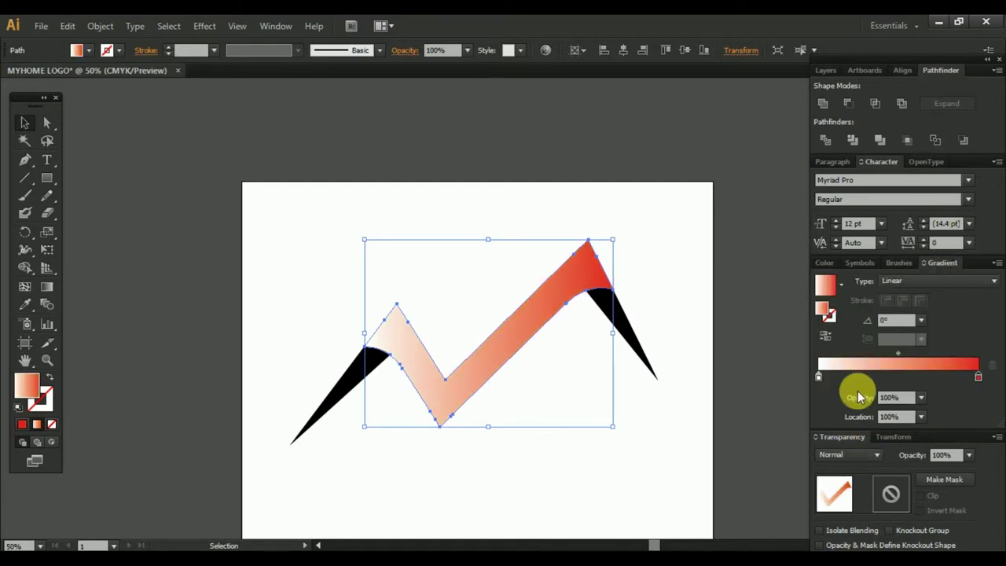
pyautogui.click(821, 264)
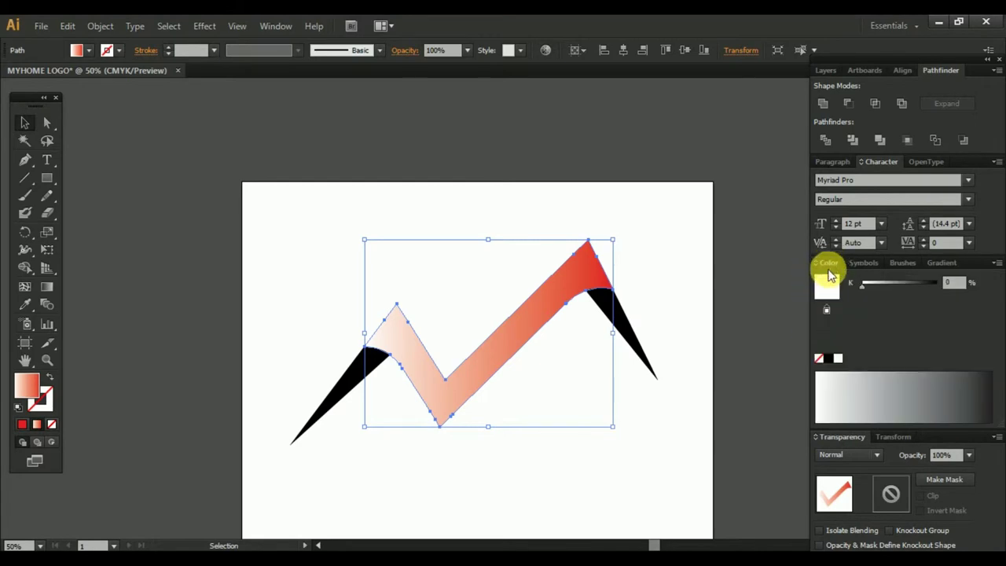
pyautogui.click(997, 263)
pyautogui.click(886, 344)
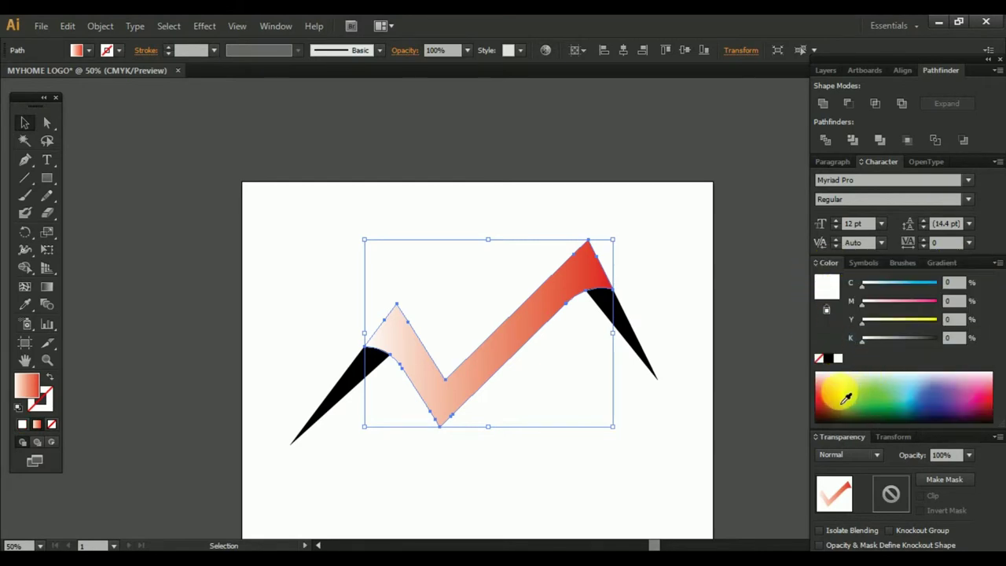
pyautogui.click(844, 400)
pyautogui.click(835, 401)
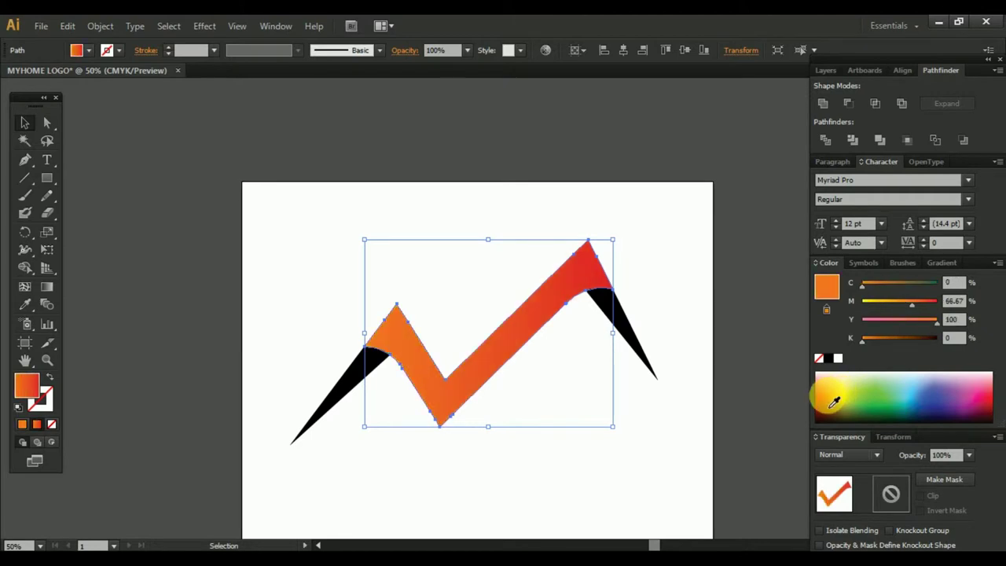
pyautogui.click(839, 396)
pyautogui.click(838, 404)
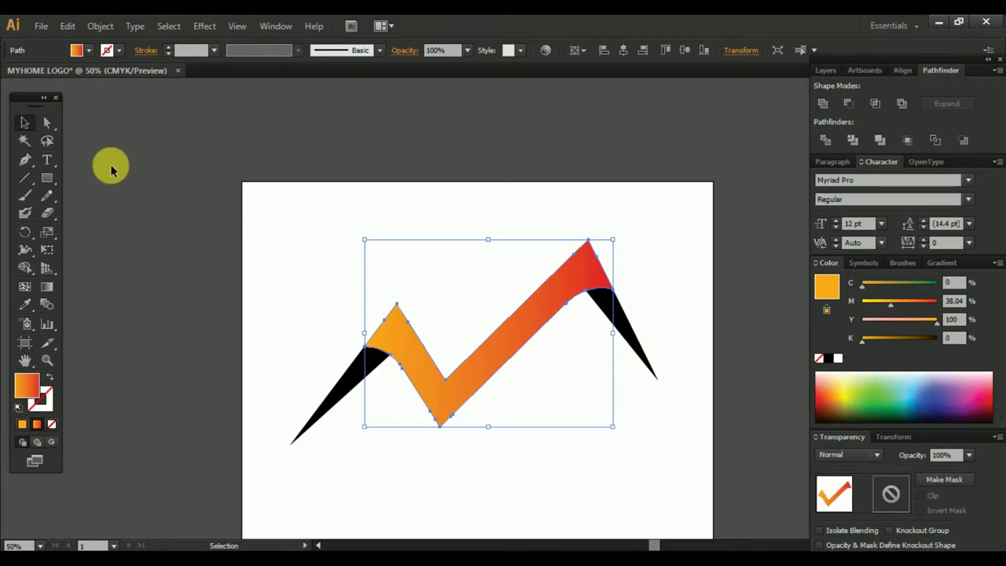
# Select the black left wing shape
pyautogui.click(26, 130)
pyautogui.click(343, 206)
pyautogui.click(357, 381)
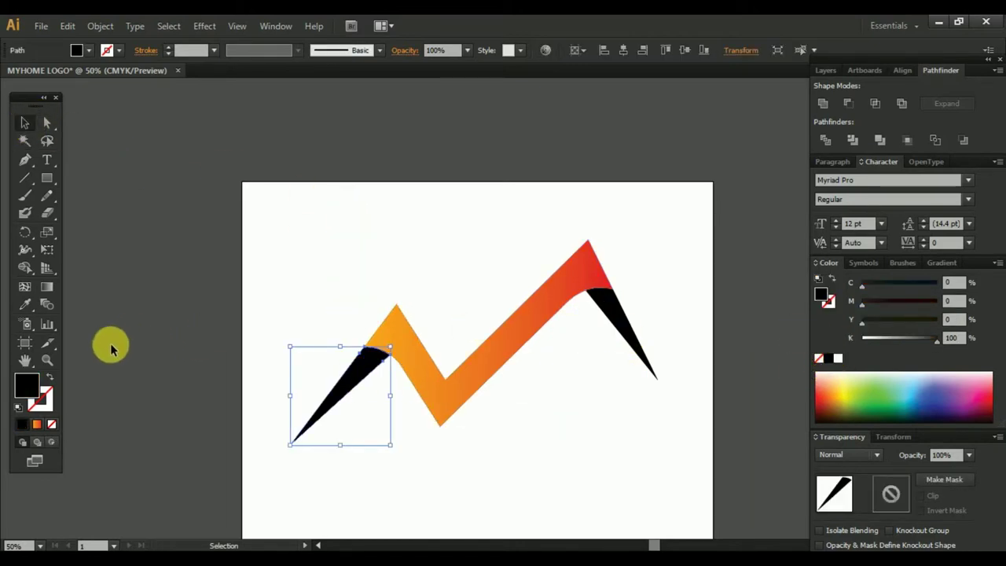
# Eyedropper the zigzag's gradient onto the left wing, run it along the wing, and reverse it
pyautogui.click(25, 305)
pyautogui.click(425, 319)
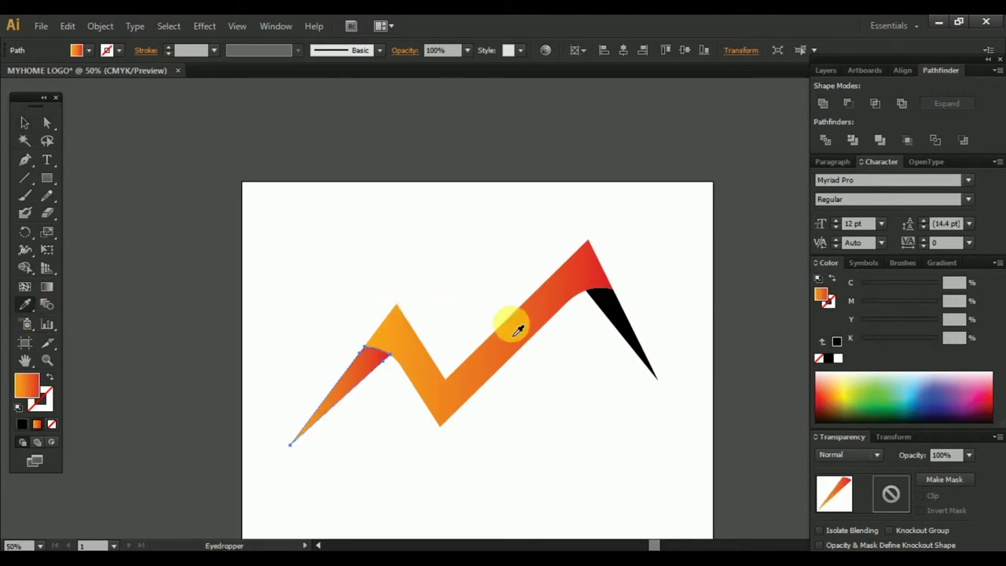
pyautogui.click(47, 286)
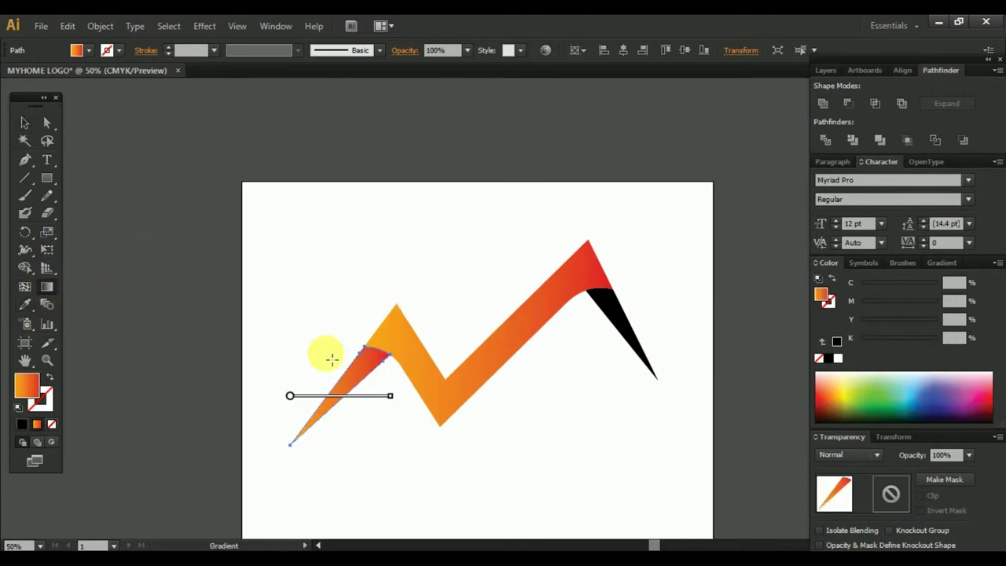
pyautogui.moveTo(372, 356); pyautogui.dragTo(301, 435)
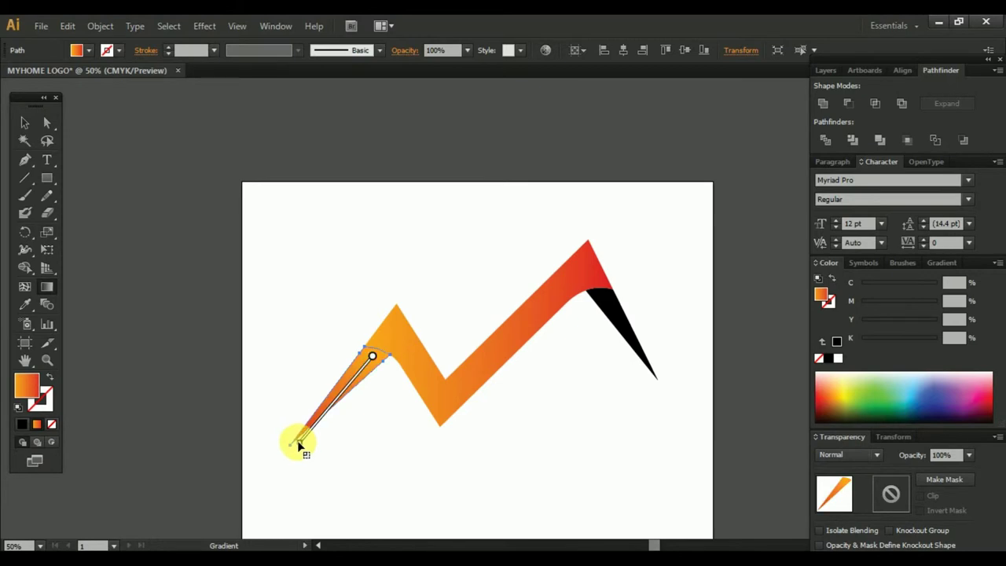
pyautogui.click(935, 262)
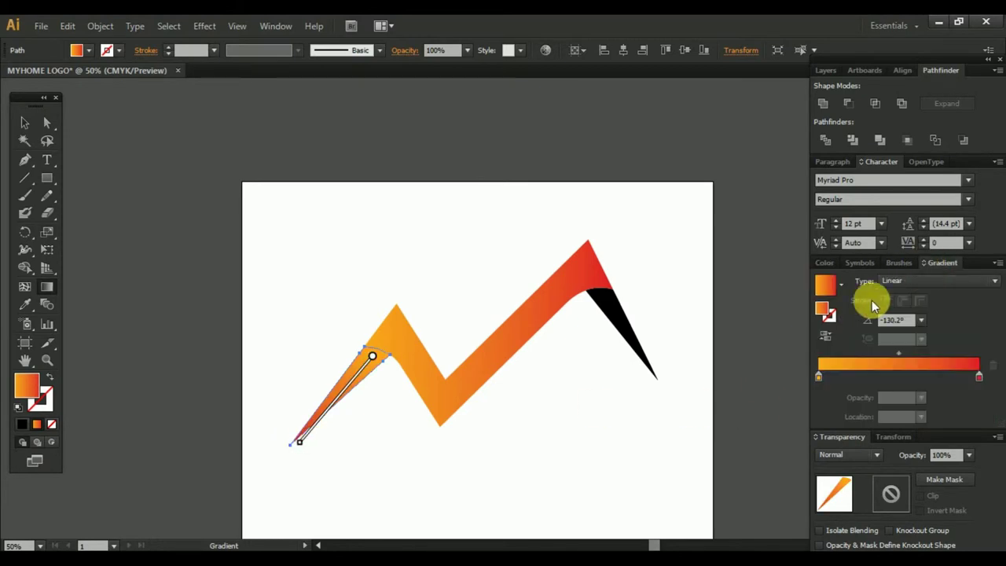
pyautogui.click(825, 335)
# Redirect the wing's gradient up toward the zigzag and pull the red and orange stops inward
pyautogui.click(25, 123)
pyautogui.click(270, 241)
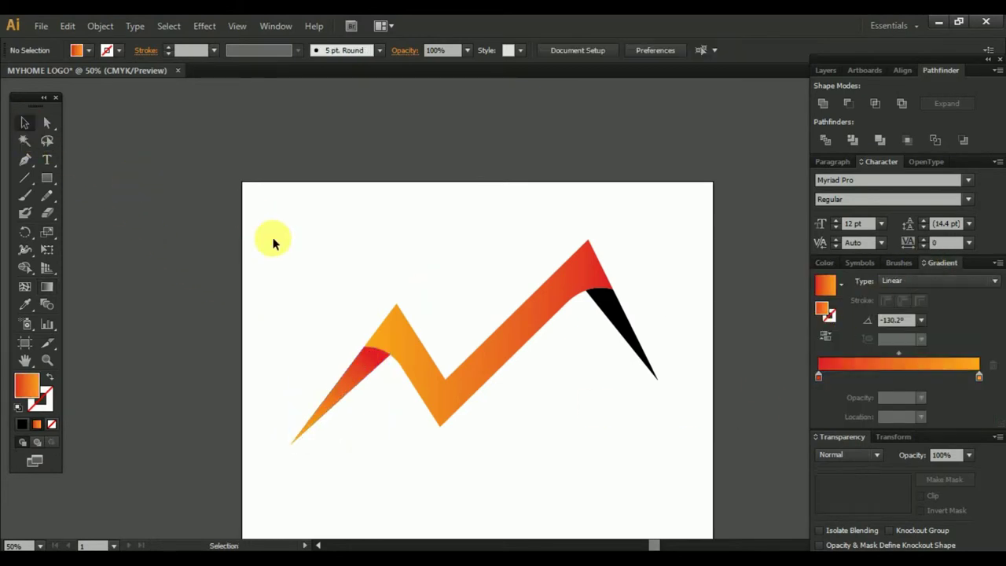
pyautogui.scroll(2, 366, 385)
pyautogui.click(360, 346)
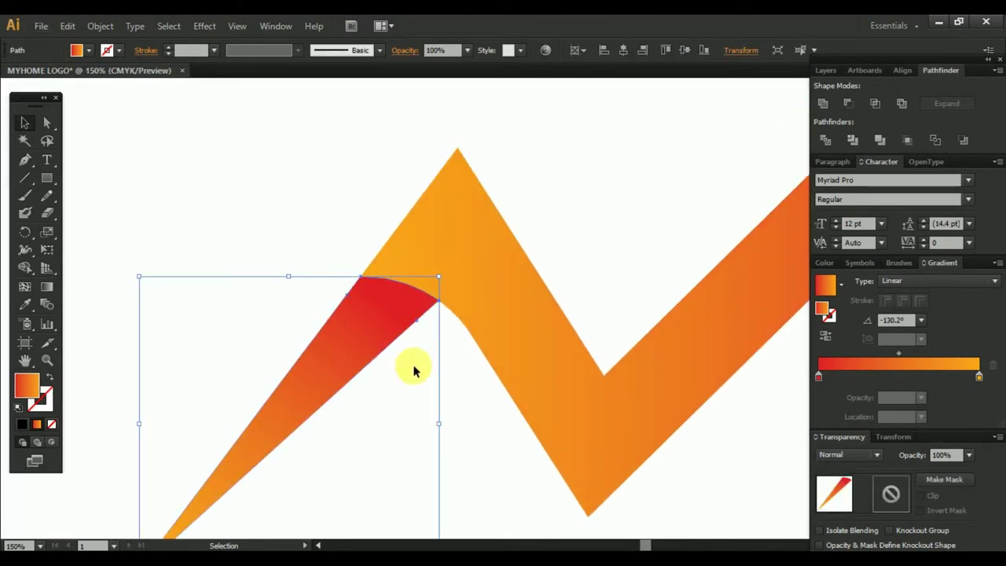
pyautogui.click(45, 287)
pyautogui.scroll(-2, 318, 424)
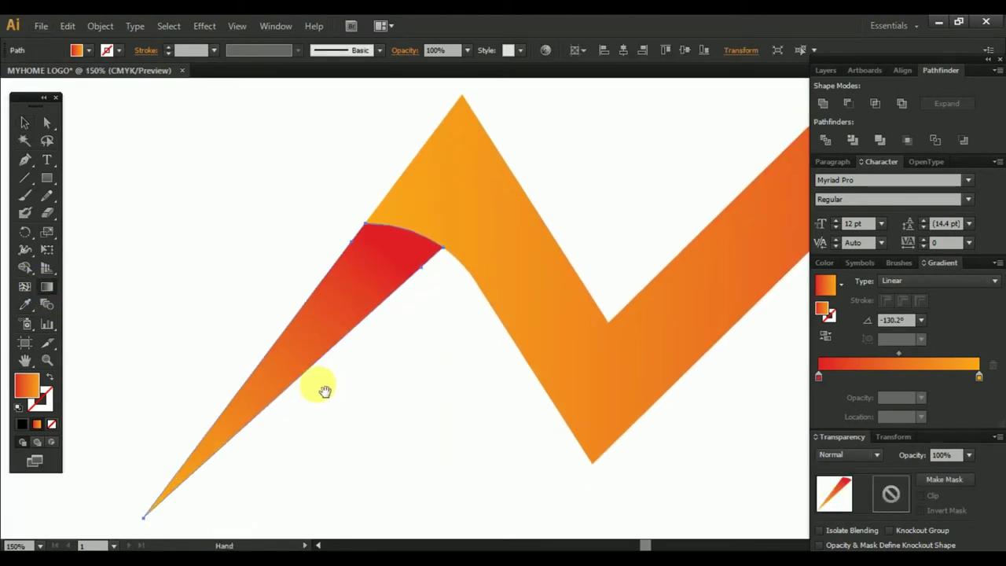
pyautogui.moveTo(360, 266); pyautogui.dragTo(400, 239)
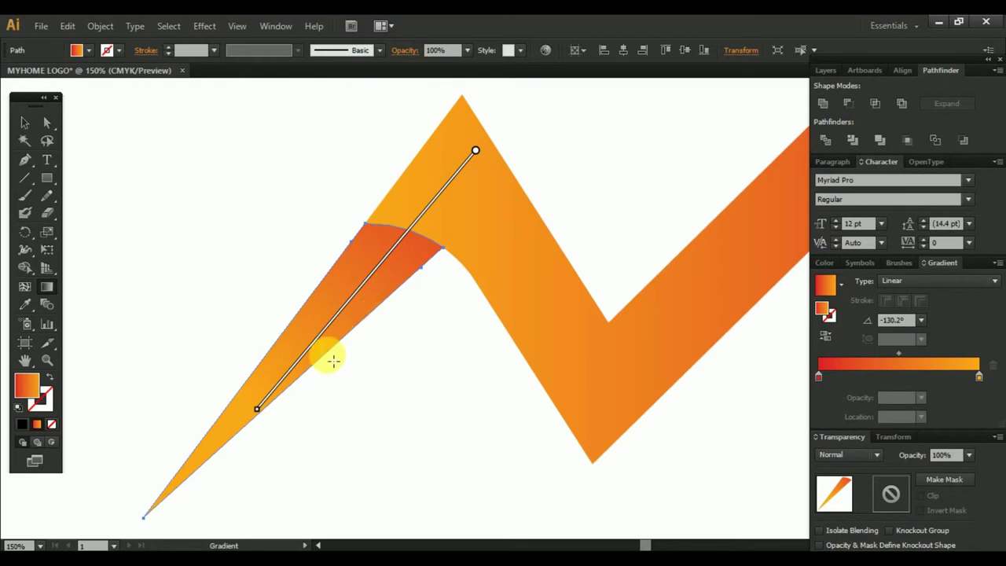
pyautogui.moveTo(258, 410)
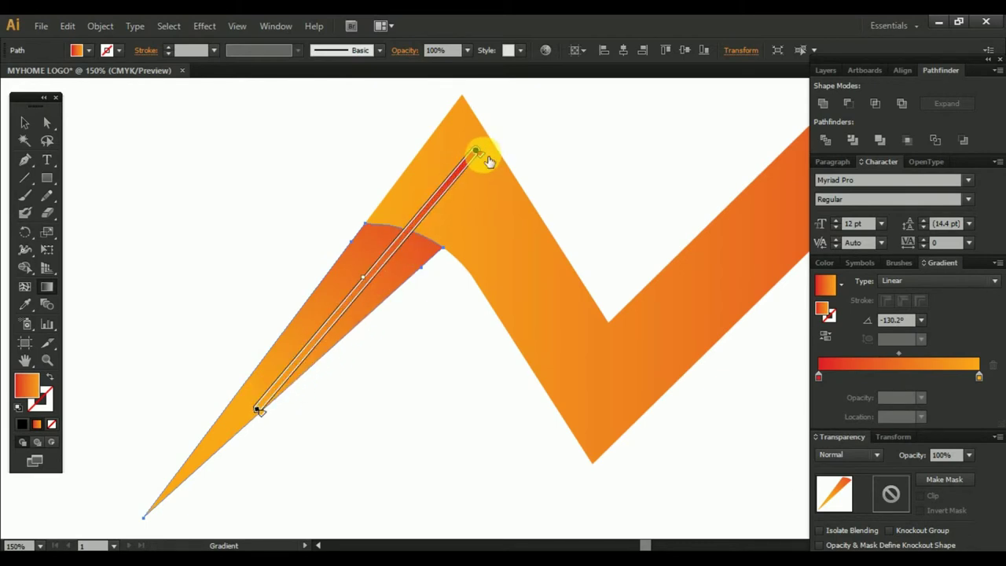
pyautogui.moveTo(476, 151); pyautogui.dragTo(457, 175)
pyautogui.moveTo(264, 413); pyautogui.dragTo(331, 355)
pyautogui.moveTo(419, 213); pyautogui.dragTo(406, 233)
pyautogui.click(31, 127)
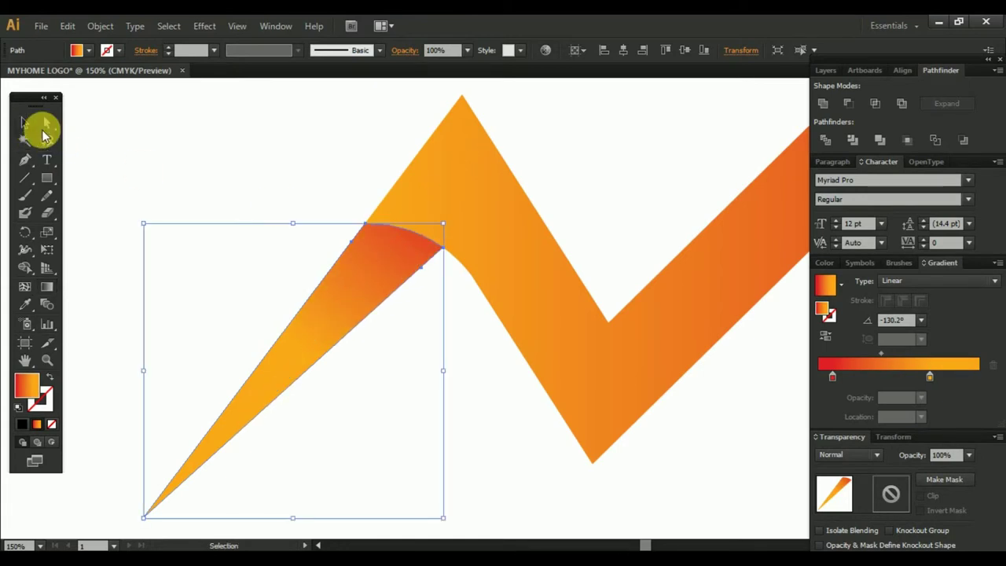
pyautogui.click(209, 263)
pyautogui.scroll(-4, 213, 267)
# Add extra stops to the zigzag's gradient, widening the orange and moving the first stop to 0%
pyautogui.scroll(2, 349, 306)
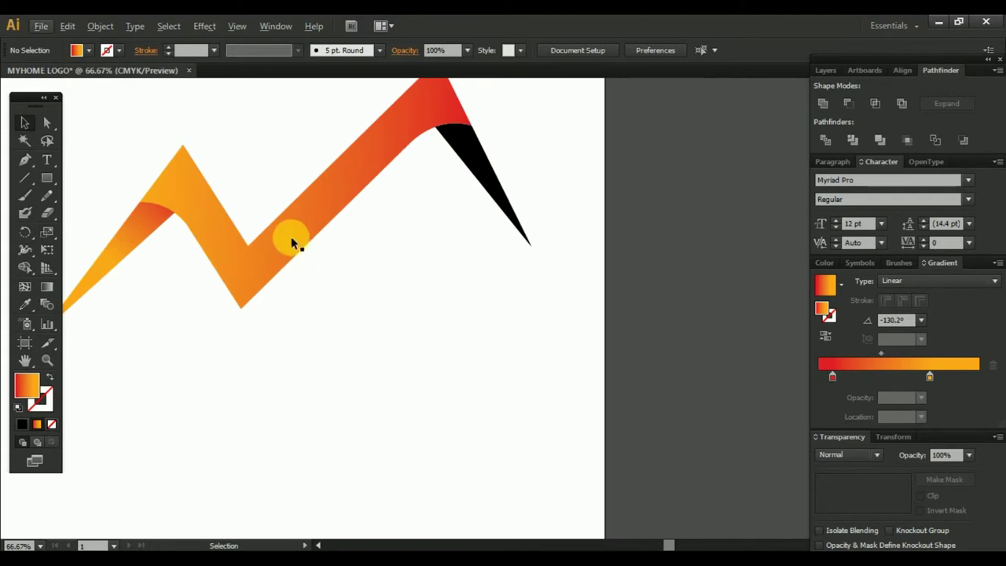
pyautogui.moveTo(292, 243); pyautogui.dragTo(460, 321)
pyautogui.click(361, 292)
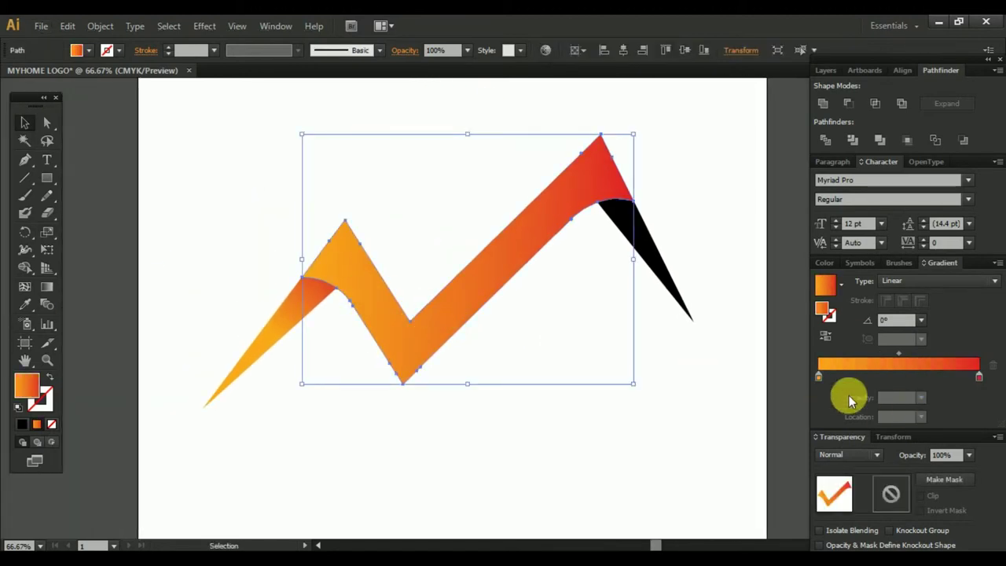
pyautogui.moveTo(820, 380)
pyautogui.mouseDown()
pyautogui.moveTo(901, 377)
pyautogui.moveTo(795, 376)
pyautogui.mouseUp()
pyautogui.click(829, 381)
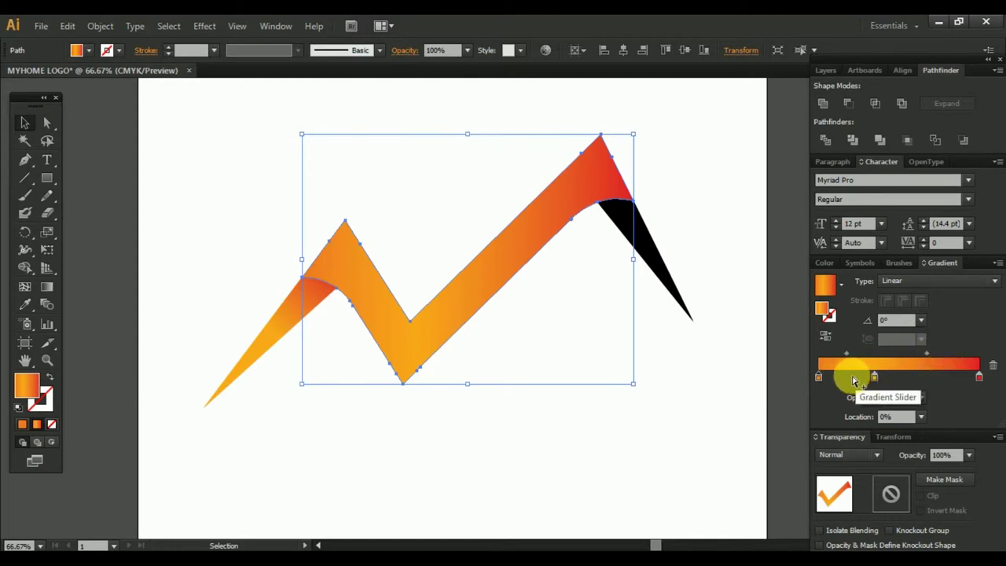
pyautogui.moveTo(891, 377)
pyautogui.mouseDown()
pyautogui.moveTo(995, 385)
pyautogui.moveTo(935, 382)
pyautogui.mouseUp()
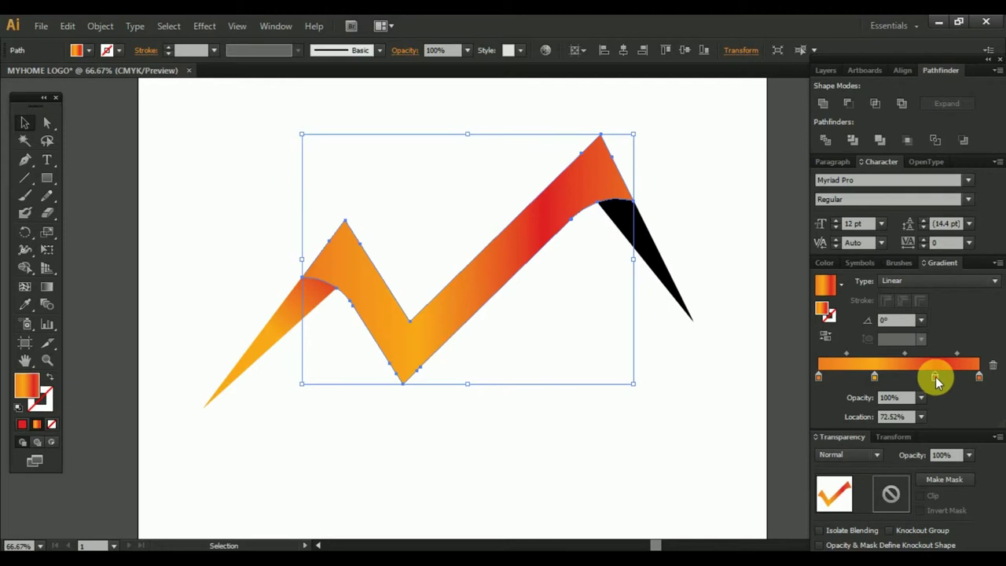
pyautogui.moveTo(874, 378)
pyautogui.mouseDown()
pyautogui.moveTo(898, 378)
pyautogui.moveTo(867, 378)
pyautogui.mouseUp()
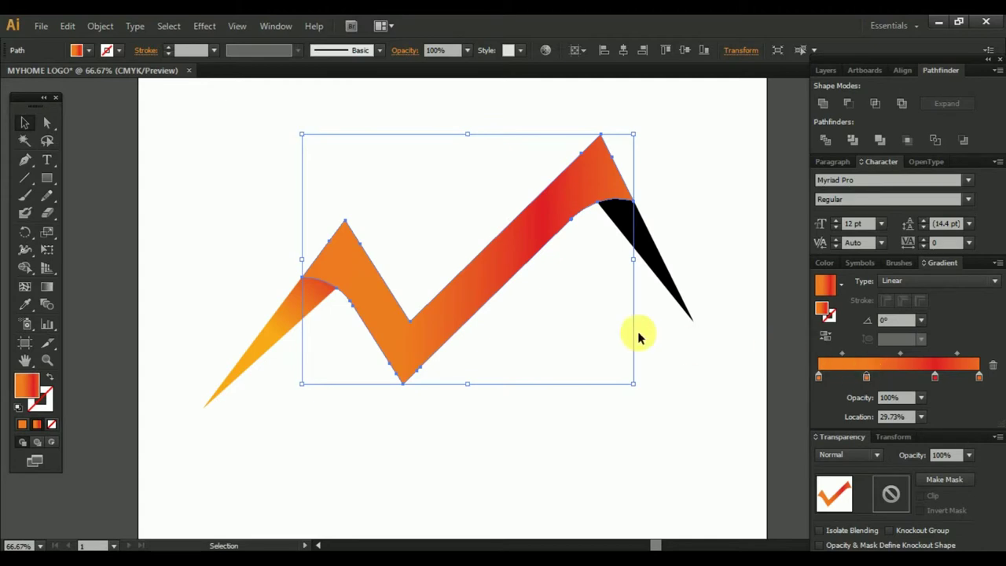
pyautogui.moveTo(579, 298); pyautogui.dragTo(579, 354)
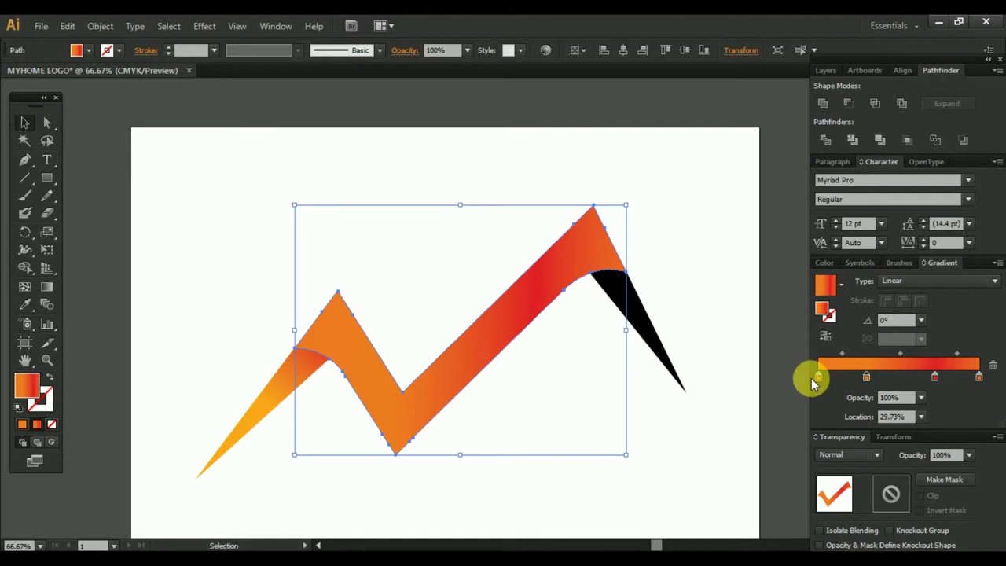
pyautogui.moveTo(824, 378); pyautogui.dragTo(826, 378)
pyautogui.click(849, 378)
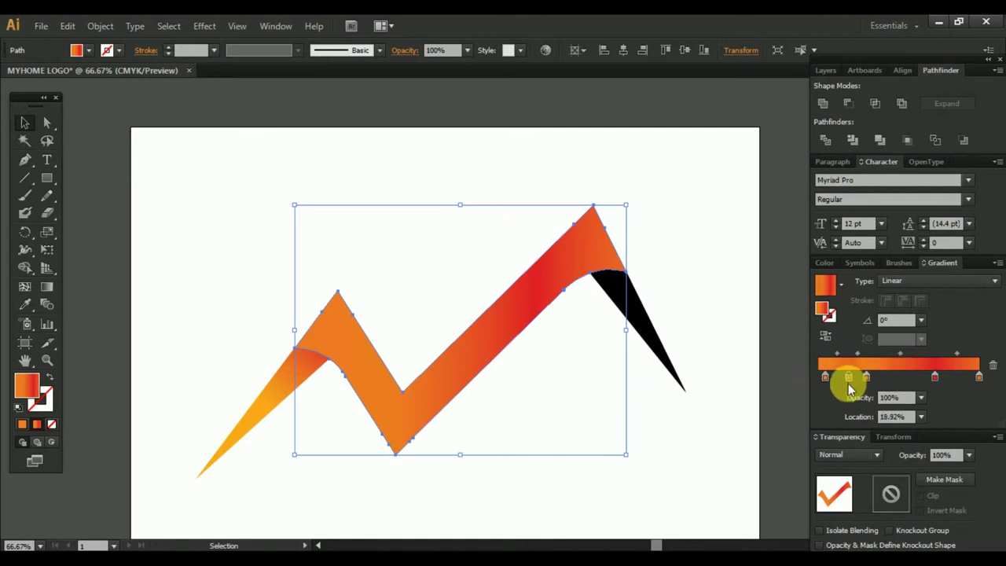
pyautogui.moveTo(828, 378); pyautogui.dragTo(819, 377)
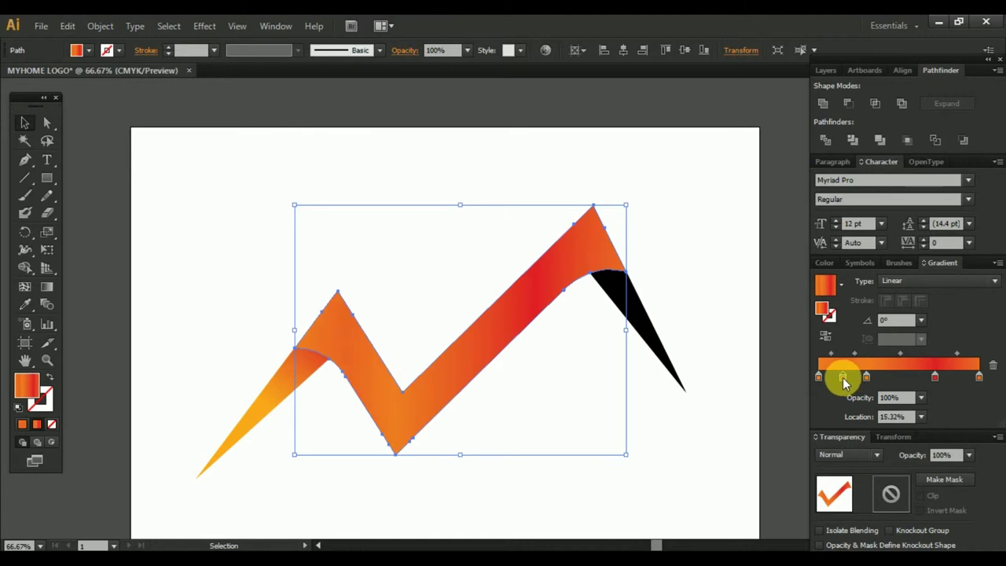
# Select the small yellow left piece and eyedropper the zigzag's gradient onto it
pyautogui.click(573, 346)
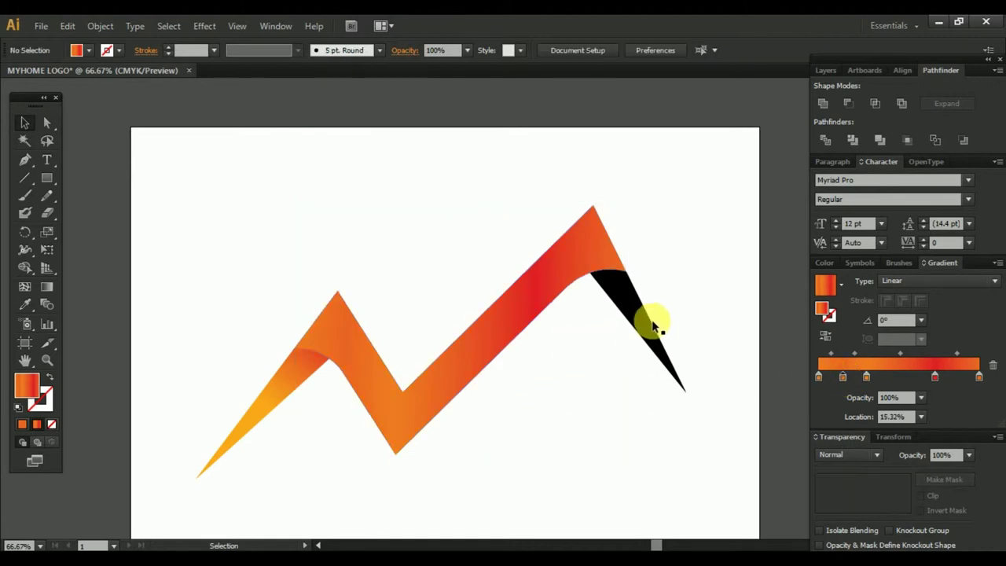
pyautogui.click(657, 328)
pyautogui.click(489, 341)
pyautogui.click(26, 308)
pyautogui.click(26, 123)
pyautogui.click(182, 207)
pyautogui.click(297, 360)
pyautogui.click(24, 306)
pyautogui.click(462, 378)
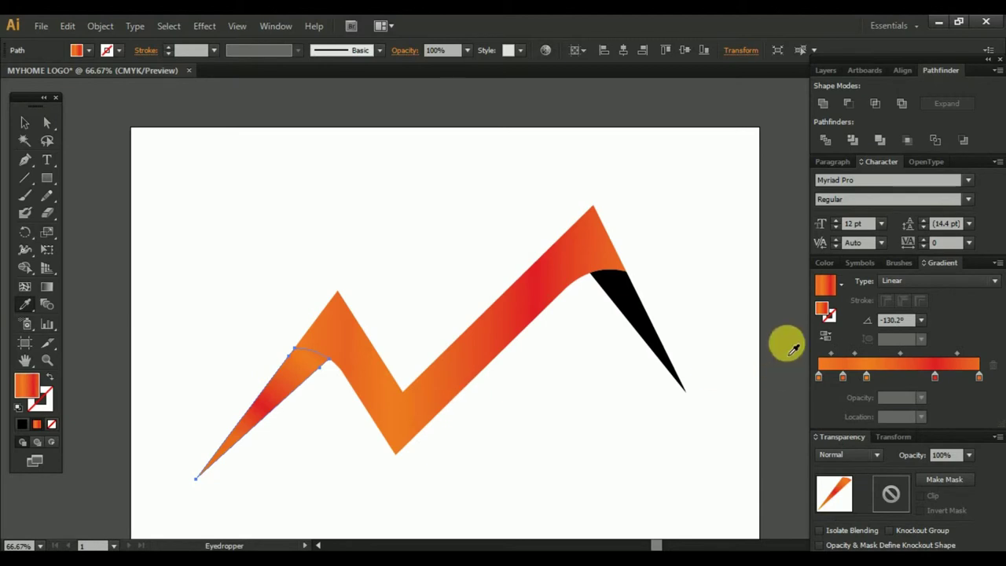
# Reverse the piece's gradient, remove extra stops, and try then undo a darker left stop
pyautogui.click(825, 335)
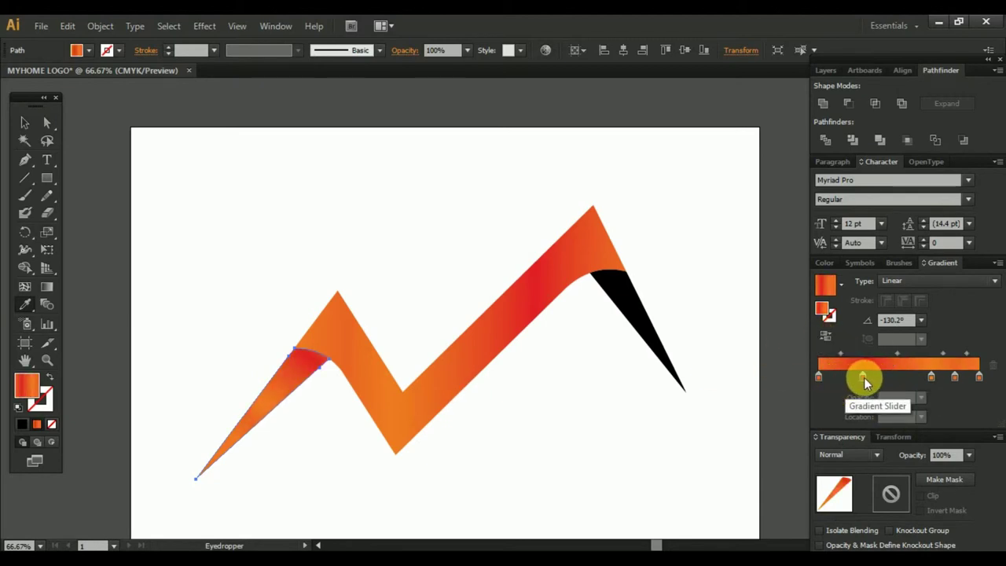
pyautogui.moveTo(931, 377); pyautogui.dragTo(930, 448)
pyautogui.moveTo(865, 379); pyautogui.dragTo(861, 420)
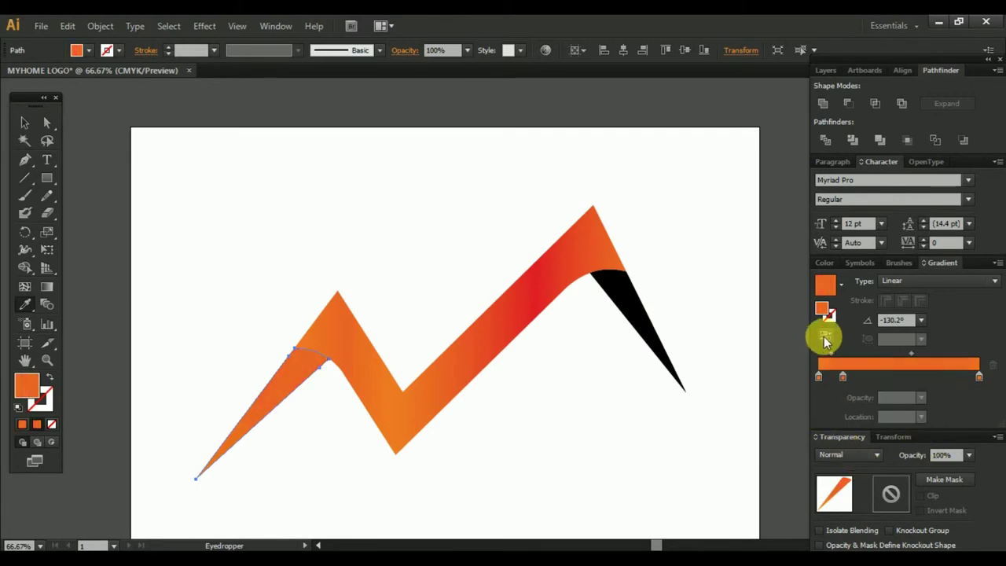
pyautogui.click(47, 287)
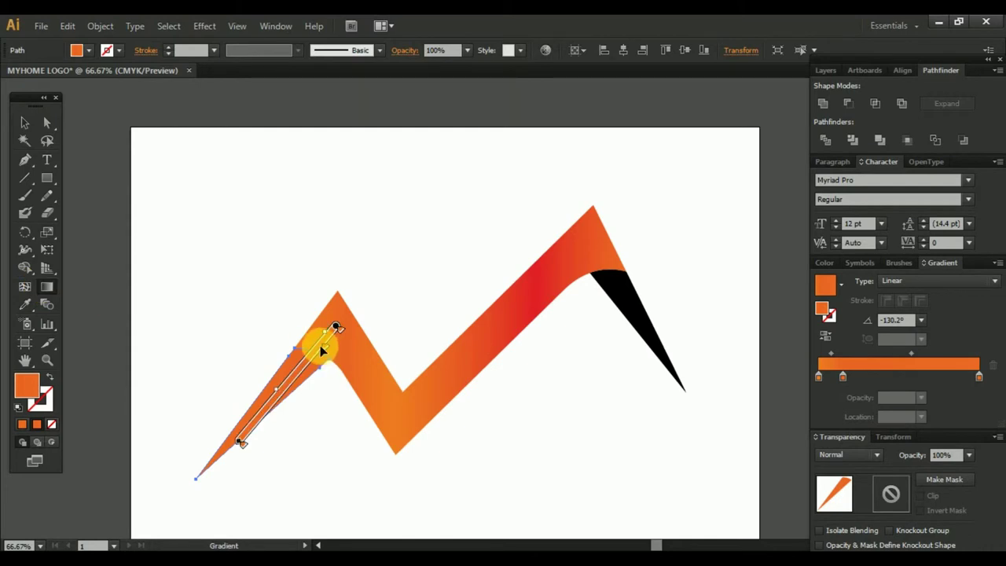
pyautogui.moveTo(843, 376)
pyautogui.mouseDown()
pyautogui.moveTo(953, 376)
pyautogui.moveTo(961, 415)
pyautogui.mouseUp()
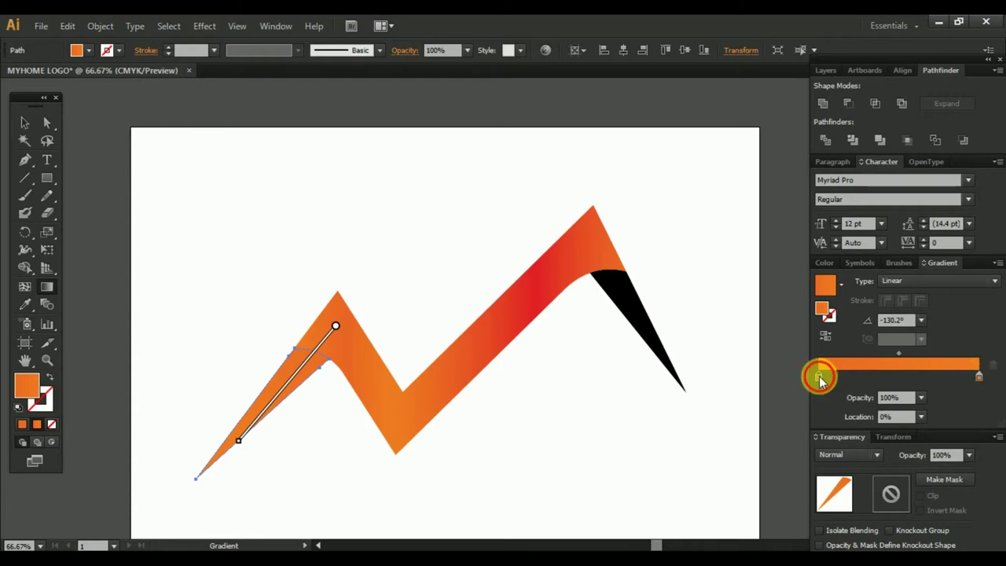
pyautogui.doubleClick(818, 376)
pyautogui.moveTo(875, 486); pyautogui.dragTo(855, 487)
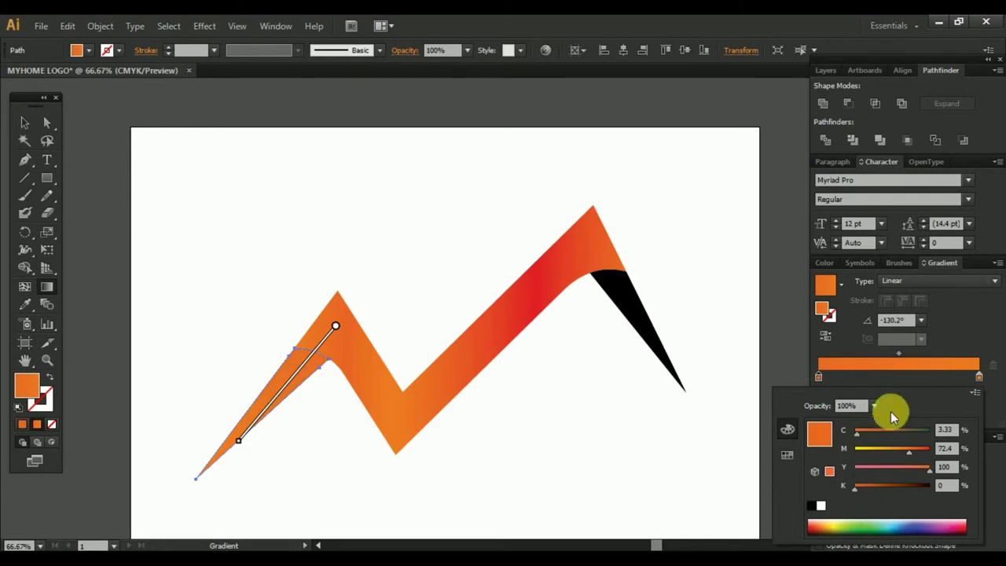
pyautogui.click(966, 370)
# Resample the zigzag gradient, delete the extra stops, and reverse it so red comes first
pyautogui.click(25, 304)
pyautogui.click(497, 323)
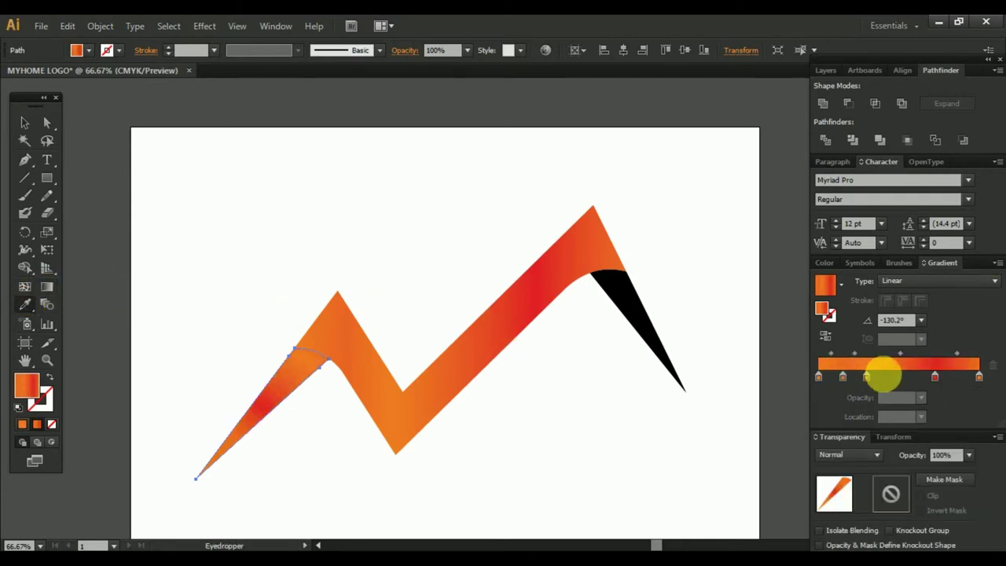
pyautogui.moveTo(866, 377); pyautogui.dragTo(791, 456)
pyautogui.moveTo(978, 376); pyautogui.dragTo(990, 449)
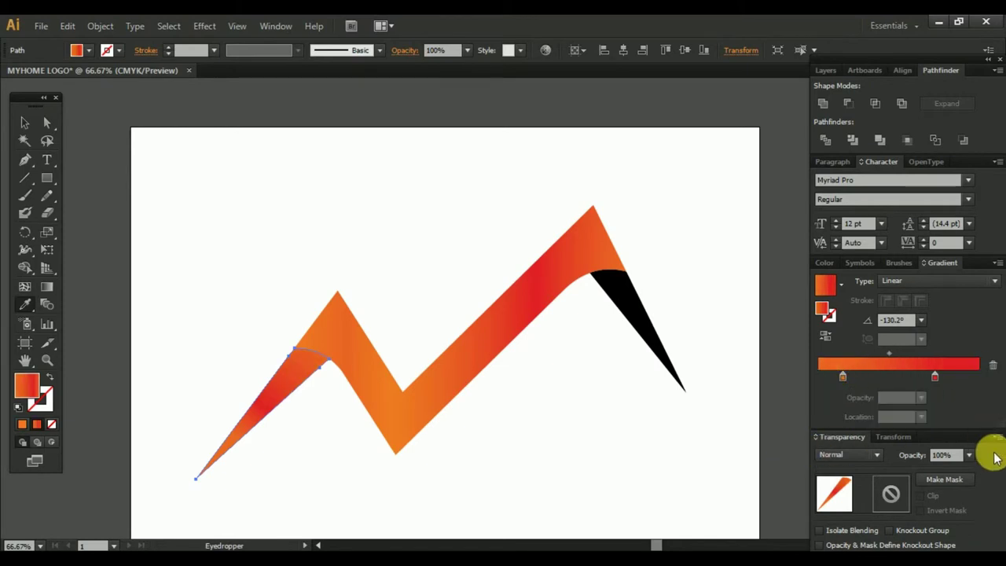
pyautogui.click(934, 379)
pyautogui.moveTo(936, 378); pyautogui.dragTo(994, 380)
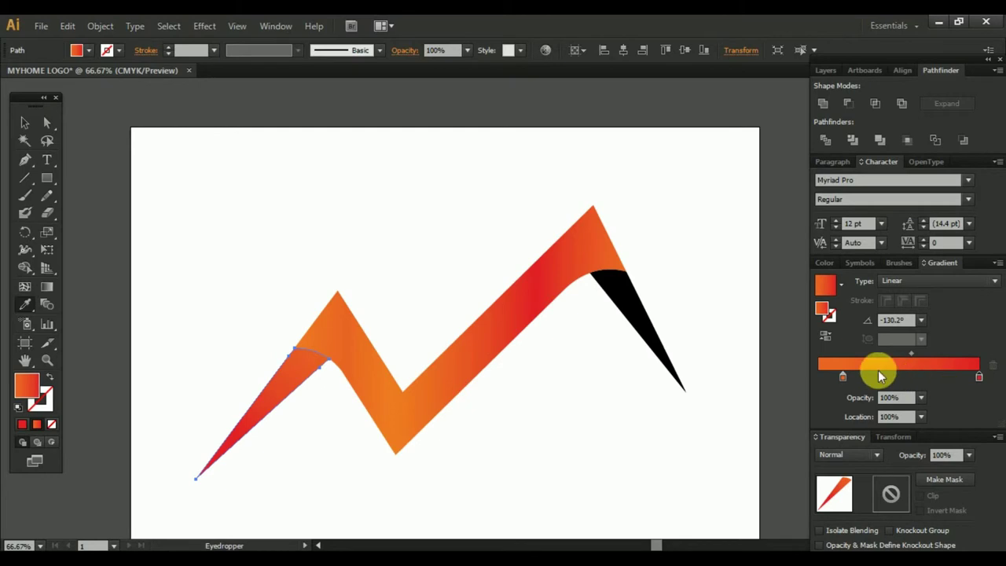
pyautogui.click(826, 336)
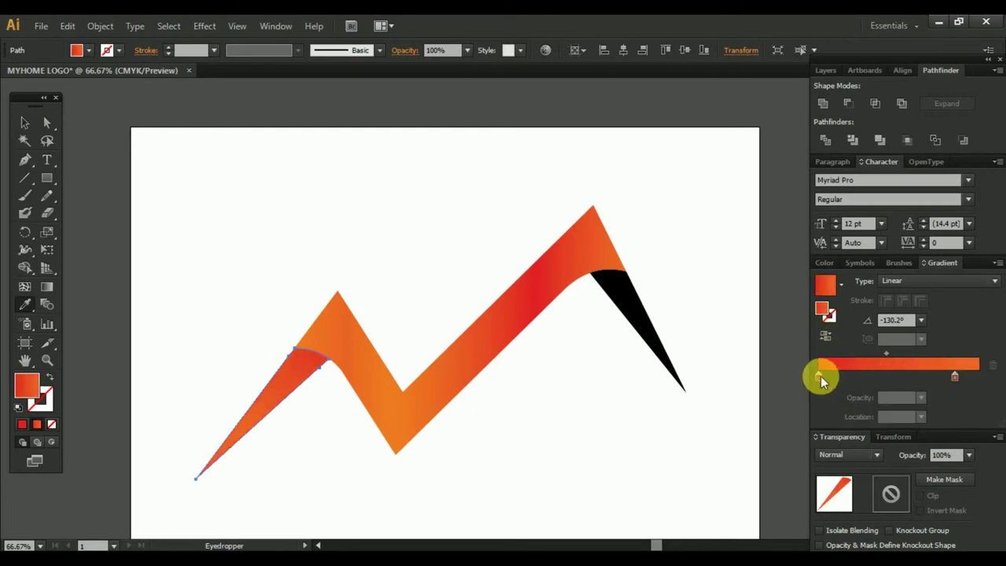
# Position the gradient stops so red sits at about 21% and orange fills the rest
pyautogui.moveTo(821, 377); pyautogui.dragTo(878, 378)
pyautogui.moveTo(956, 380); pyautogui.dragTo(1002, 380)
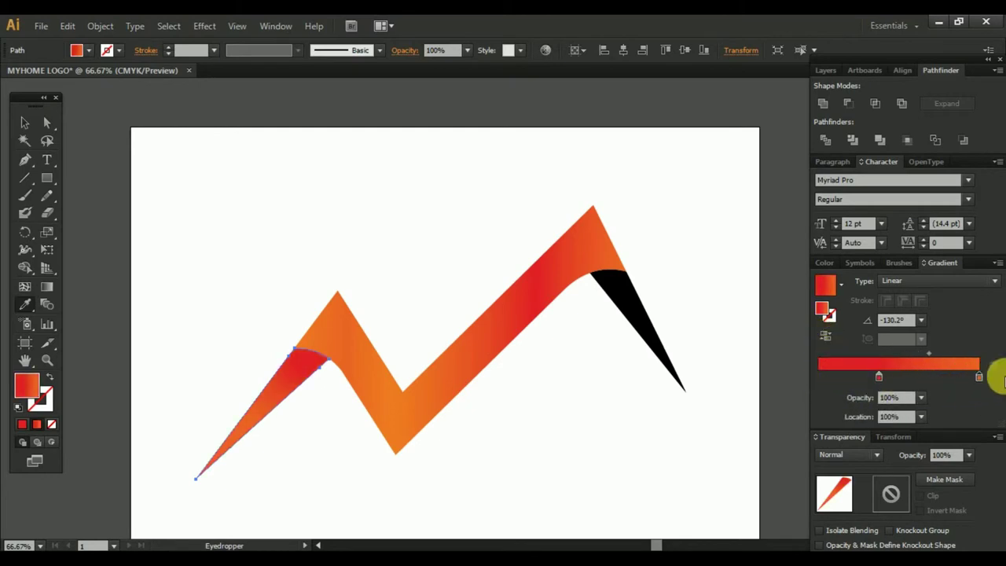
pyautogui.moveTo(930, 353); pyautogui.dragTo(821, 377)
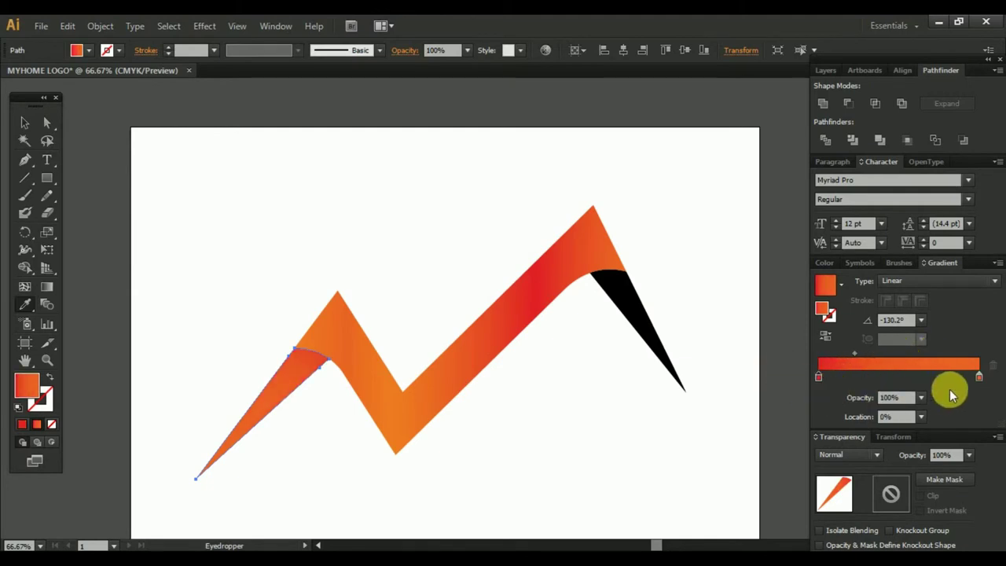
pyautogui.moveTo(980, 381); pyautogui.dragTo(831, 377)
pyautogui.moveTo(905, 377); pyautogui.dragTo(966, 377)
pyautogui.moveTo(841, 380); pyautogui.dragTo(854, 377)
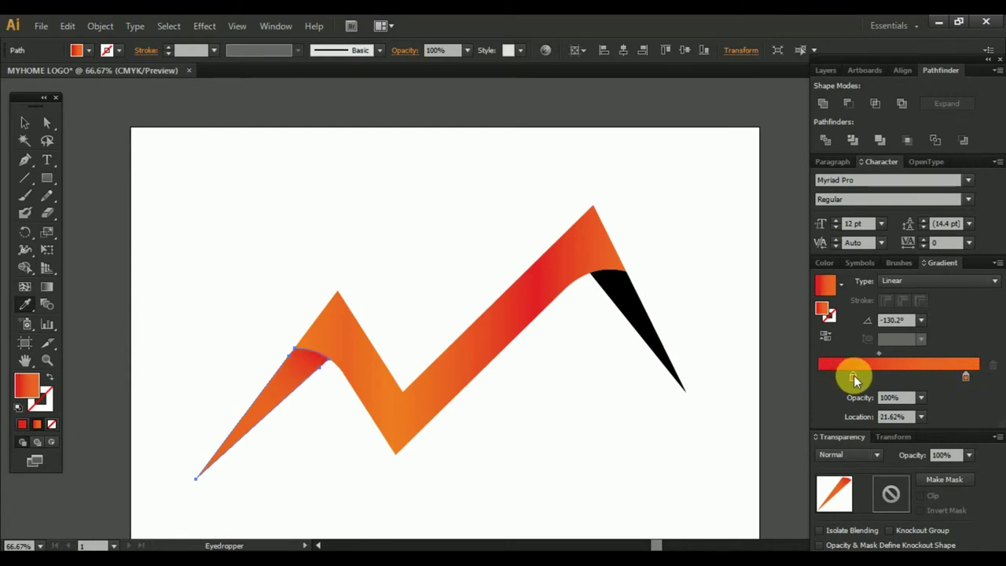
pyautogui.click(20, 122)
# Copy the left tip's red-orange gradient onto the black right-hand triangle with the Eyedropper
pyautogui.click(362, 212)
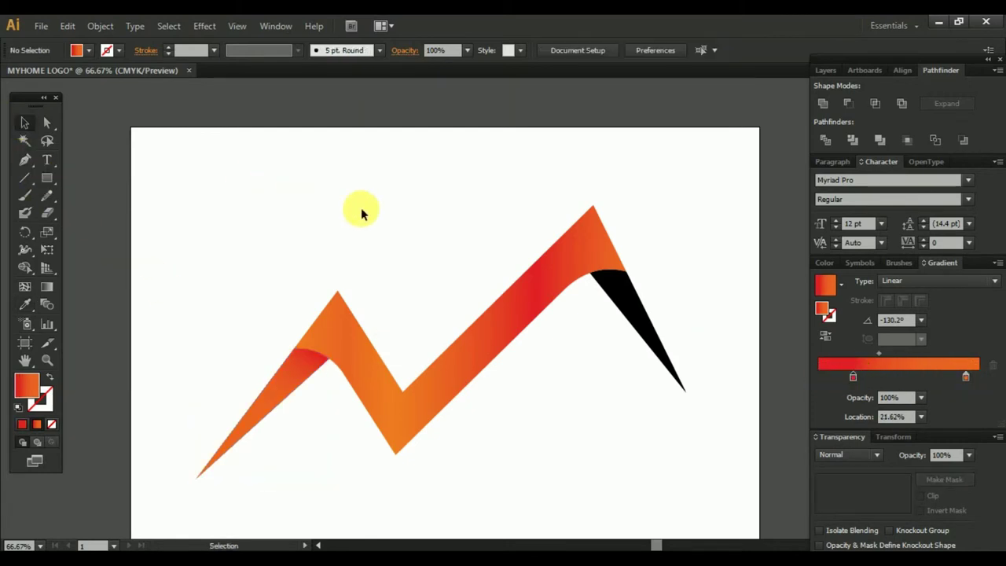
pyautogui.click(621, 301)
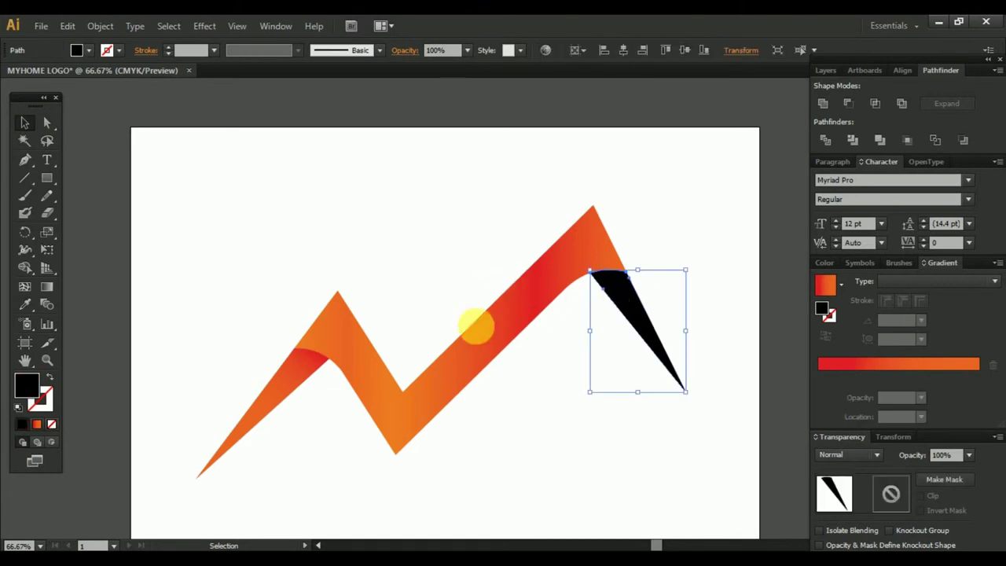
pyautogui.click(30, 305)
pyautogui.click(288, 370)
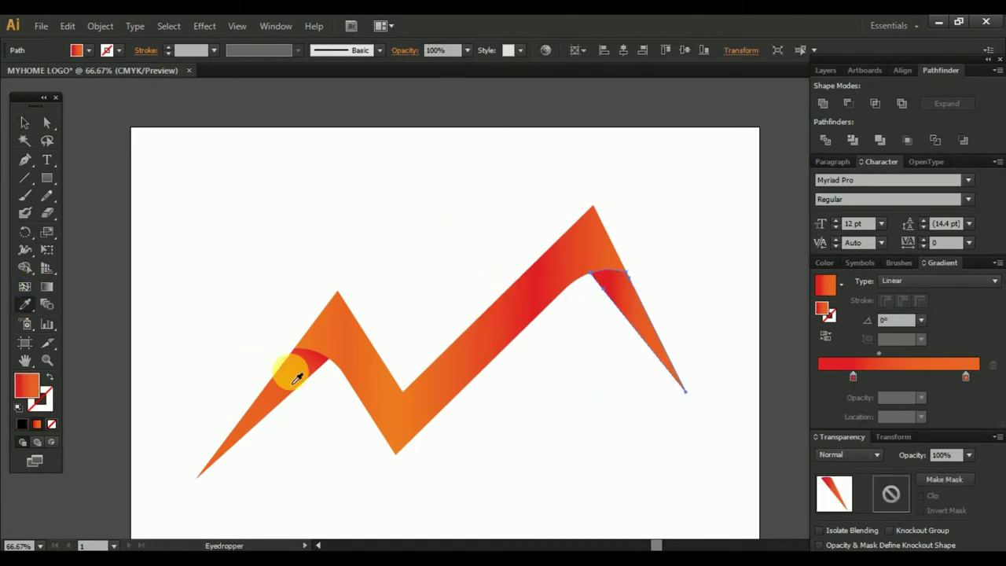
# Run the triangle's gradient at -55.9° from its top to its tip, red beside the arc
pyautogui.click(47, 286)
pyautogui.moveTo(602, 267); pyautogui.dragTo(686, 389)
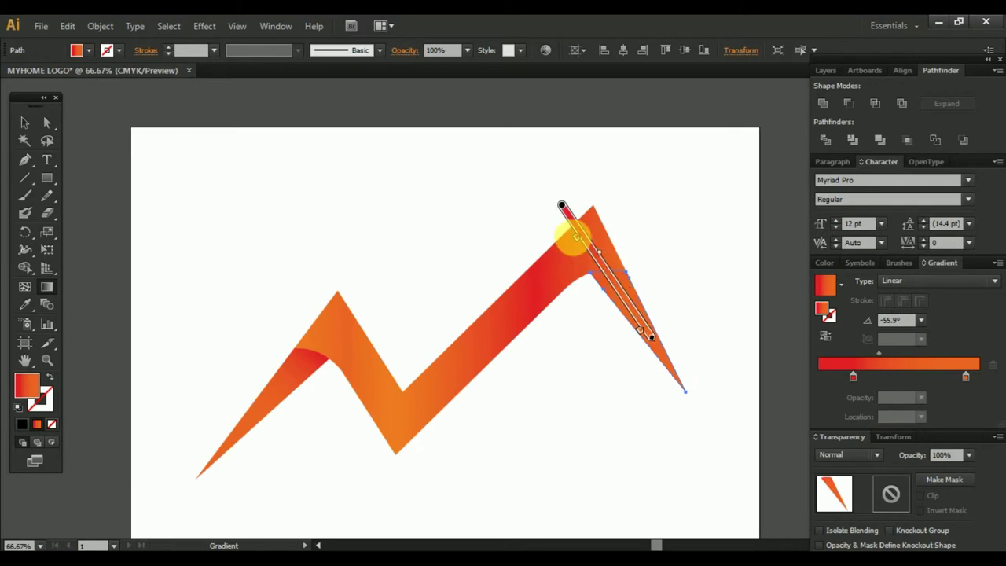
pyautogui.moveTo(588, 253); pyautogui.dragTo(602, 275)
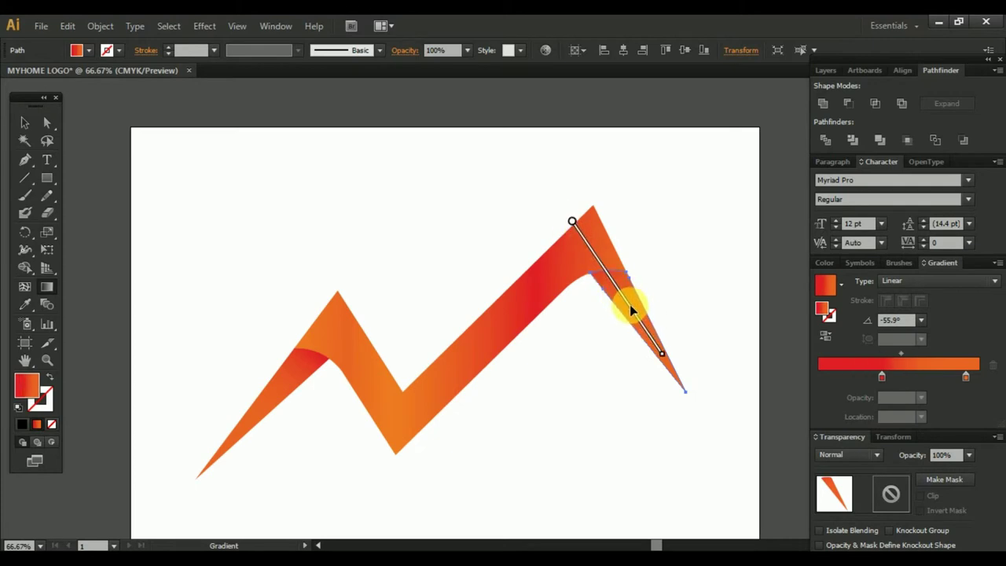
pyautogui.click(24, 123)
pyautogui.click(223, 166)
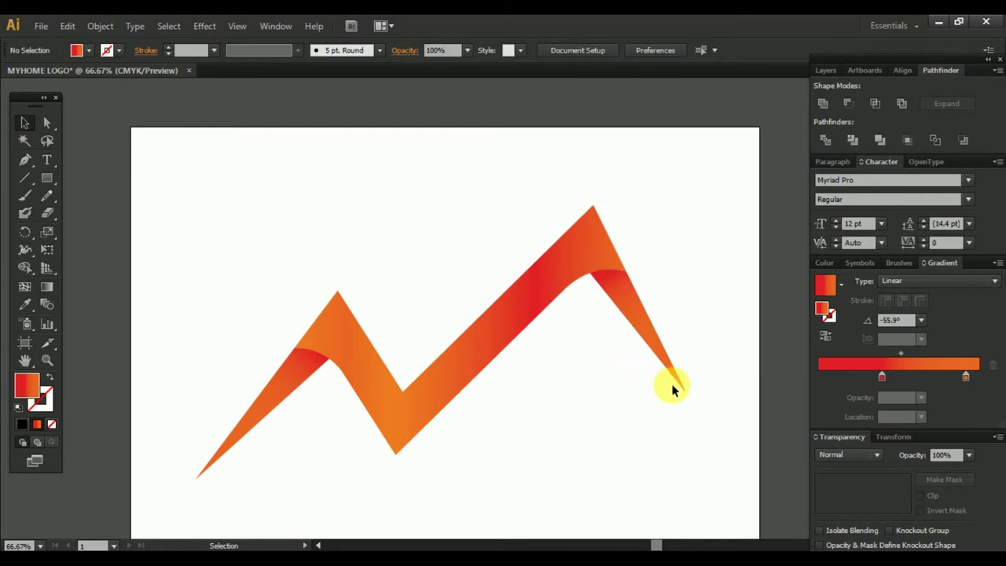
pyautogui.moveTo(437, 444); pyautogui.dragTo(529, 393)
pyautogui.scroll(1, 501, 388)
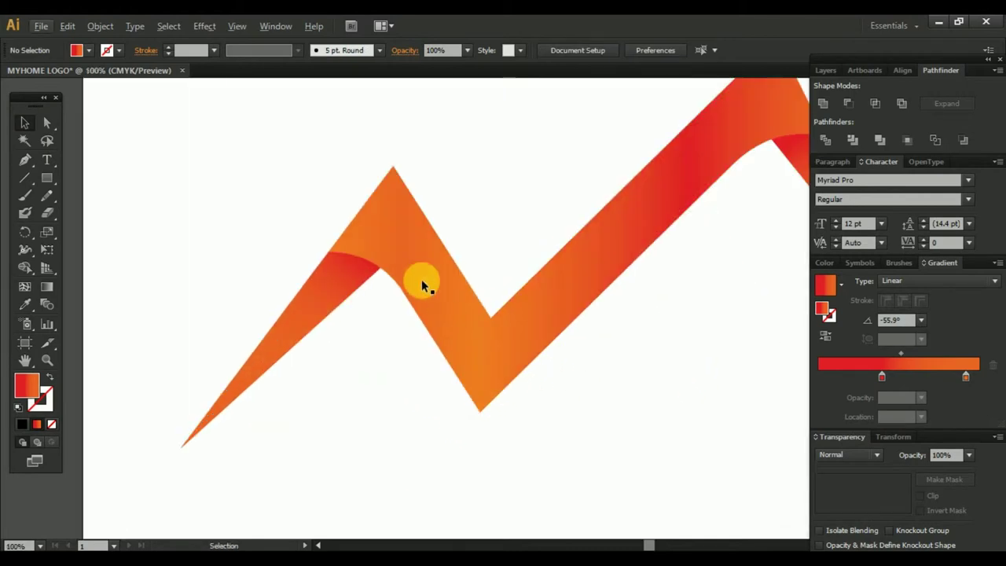
# Draw a closed curved highlight shape across the left roof peak
pyautogui.moveTo(421, 279); pyautogui.dragTo(445, 360)
pyautogui.scroll(2, 446, 361)
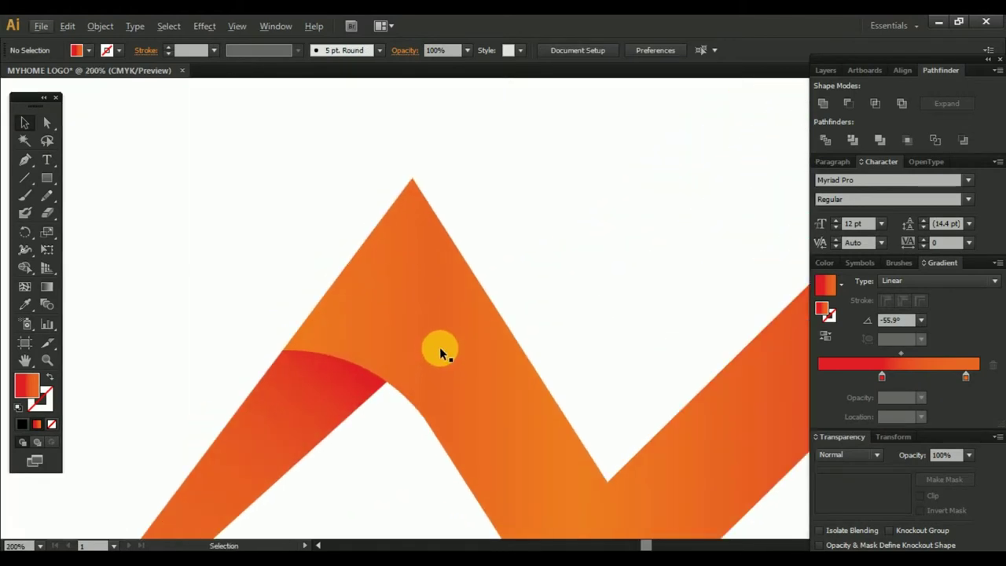
pyautogui.moveTo(456, 291); pyautogui.dragTo(436, 318)
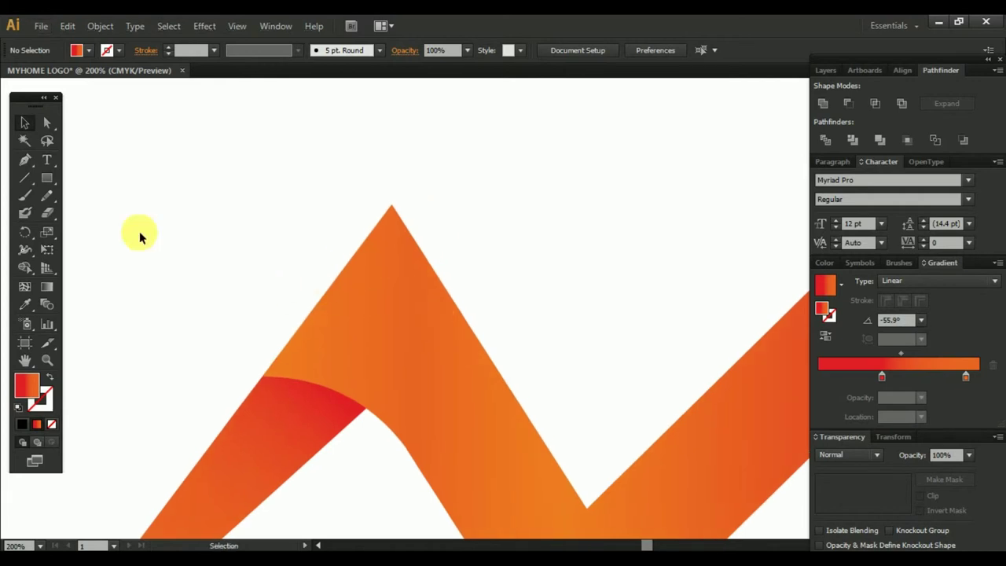
pyautogui.click(26, 169)
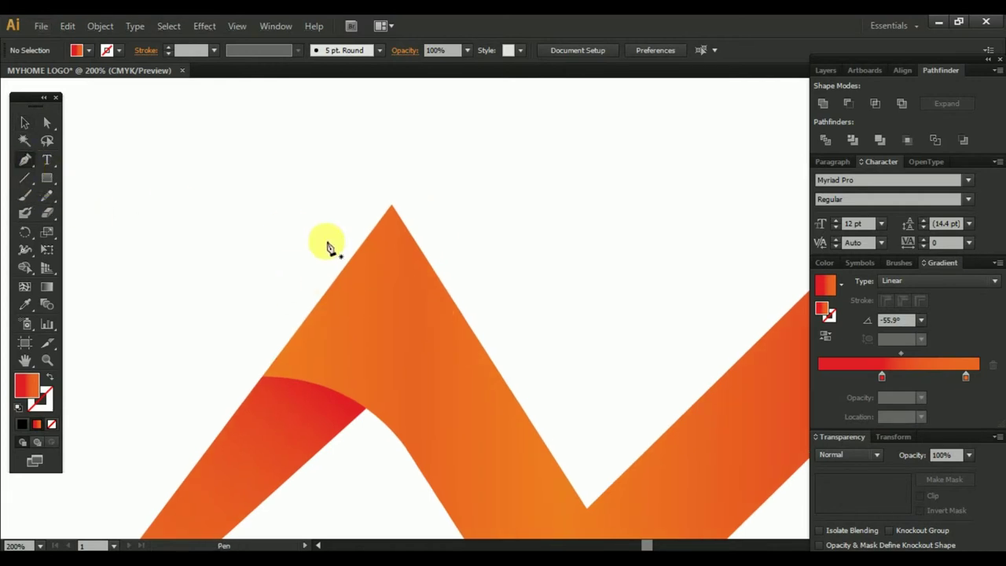
pyautogui.click(329, 303)
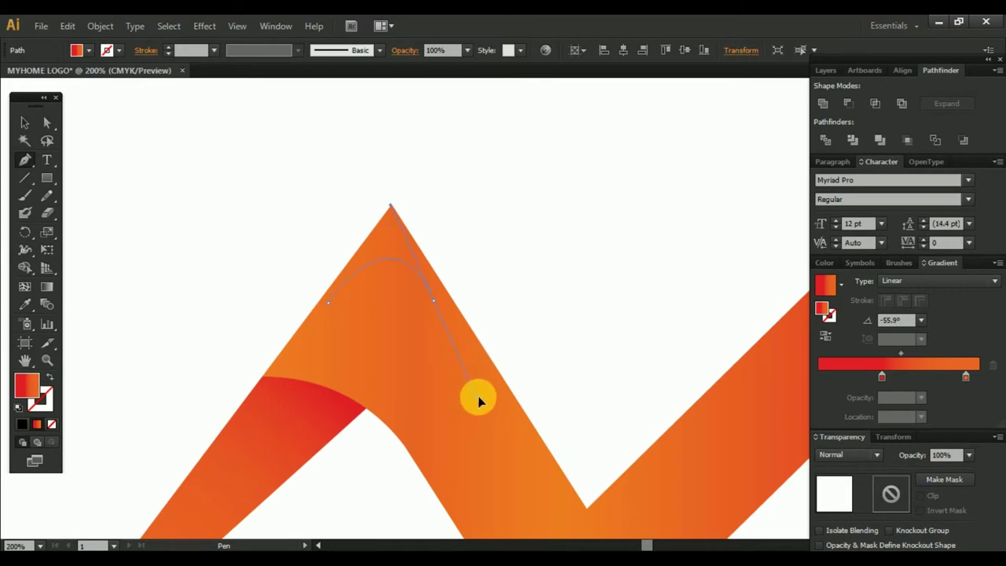
pyautogui.moveTo(479, 376); pyautogui.dragTo(494, 402)
pyautogui.hotkey('ctrl', 'z')
pyautogui.moveTo(499, 393)
pyautogui.mouseDown()
pyautogui.moveTo(560, 493)
pyautogui.moveTo(534, 476)
pyautogui.mouseUp()
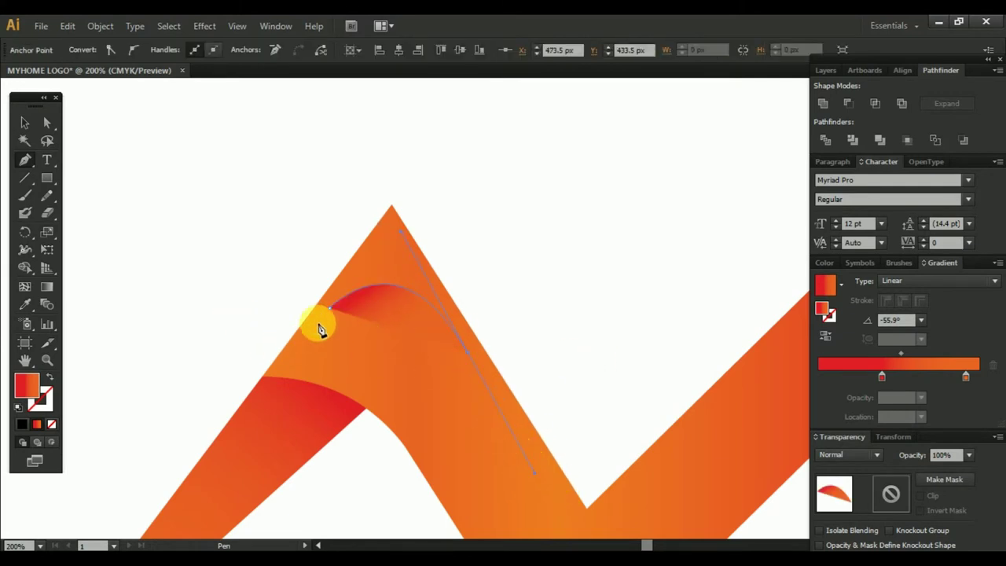
pyautogui.click(334, 314)
pyautogui.keyDown('ctrl'); pyautogui.click(341, 337); pyautogui.keyUp('ctrl')
pyautogui.keyDown('ctrl'); pyautogui.click(470, 356); pyautogui.keyUp('ctrl')
pyautogui.click(468, 355)
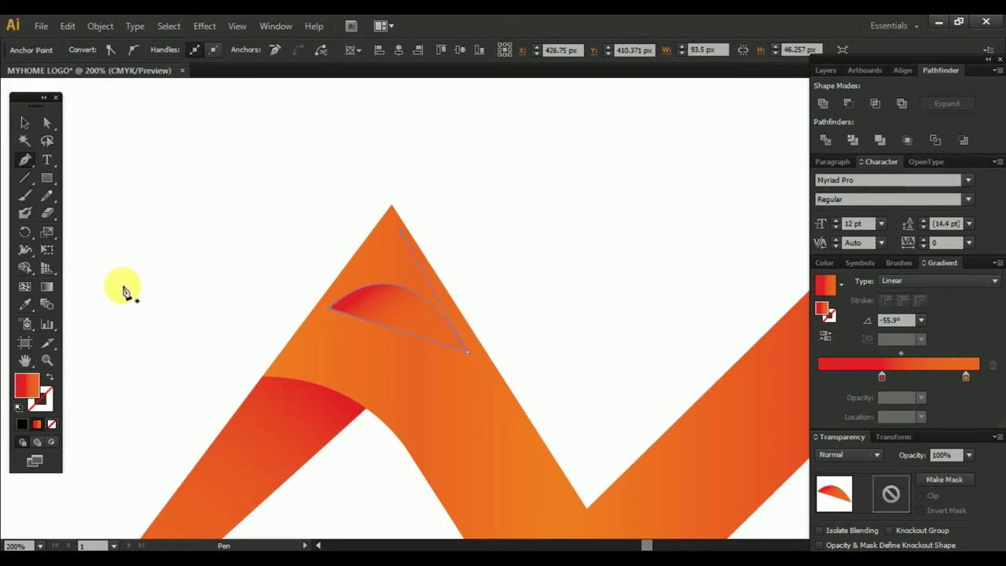
# Give the highlight a -102.2° gradient and pull its curve up toward the apex
pyautogui.click(47, 286)
pyautogui.moveTo(396, 288)
pyautogui.mouseDown()
pyautogui.moveTo(383, 353)
pyautogui.moveTo(407, 292)
pyautogui.mouseUp()
pyautogui.click(395, 356)
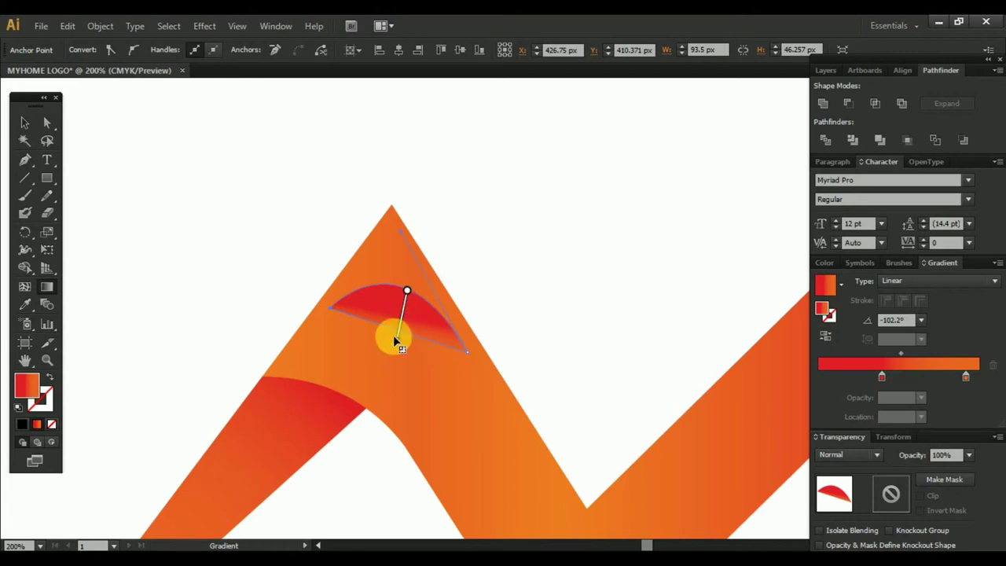
pyautogui.click(406, 298)
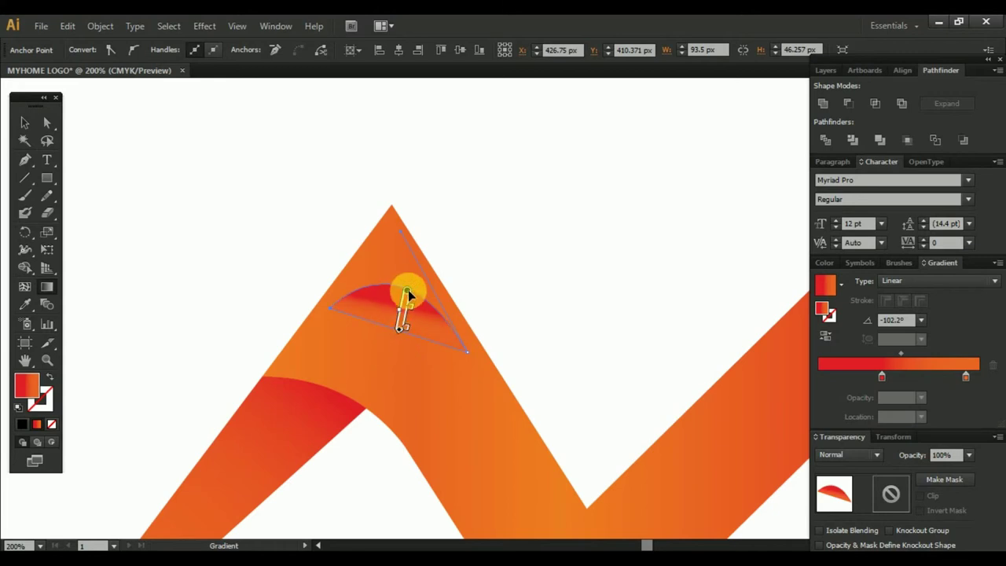
pyautogui.click(46, 122)
pyautogui.moveTo(400, 230); pyautogui.dragTo(391, 168)
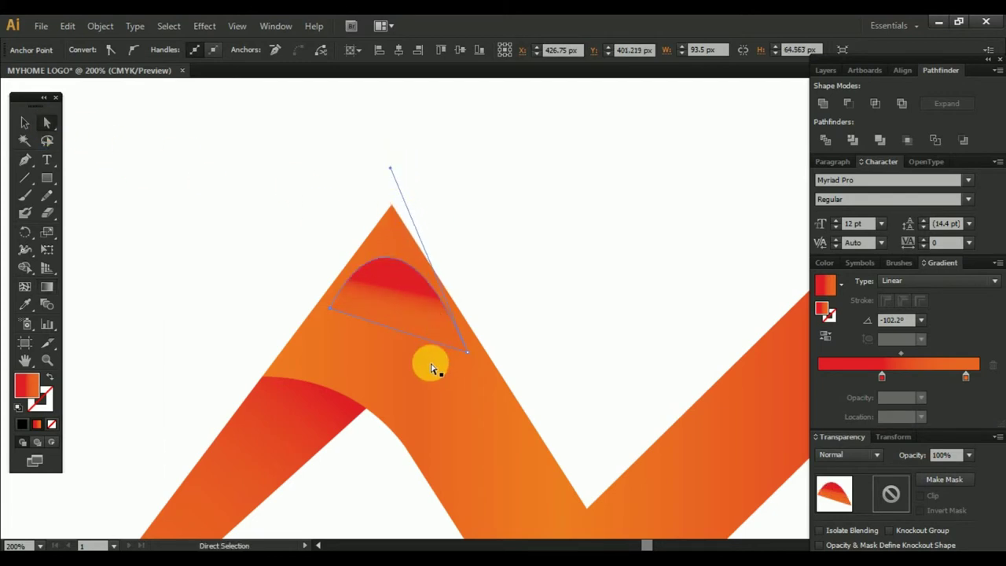
pyautogui.click(881, 376)
# Make the highlight's left gradient stop white, midpoint 41.38%, and overall opacity 50%
pyautogui.moveTo(880, 378); pyautogui.dragTo(770, 382)
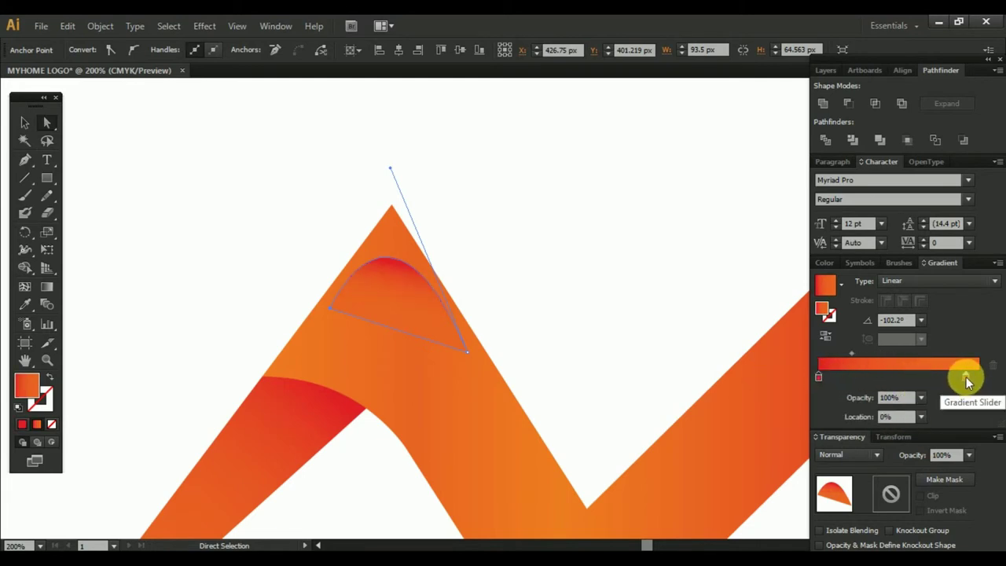
pyautogui.doubleClick(819, 376)
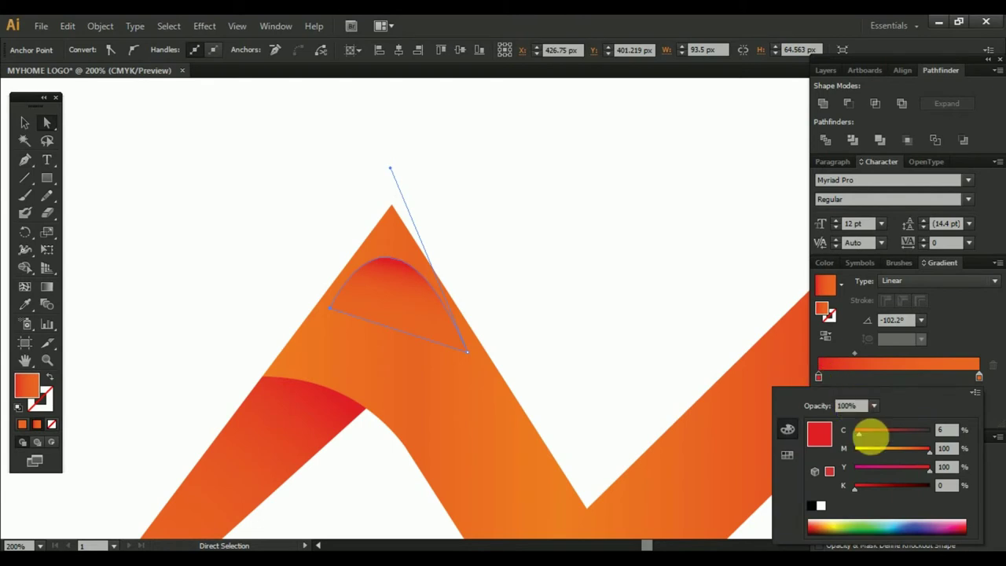
pyautogui.click(826, 509)
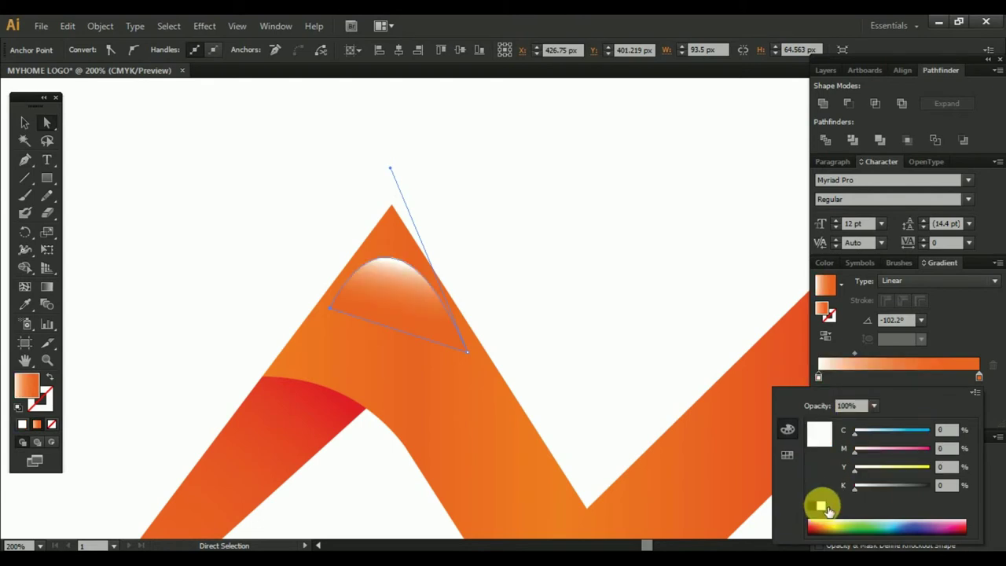
pyautogui.click(857, 357)
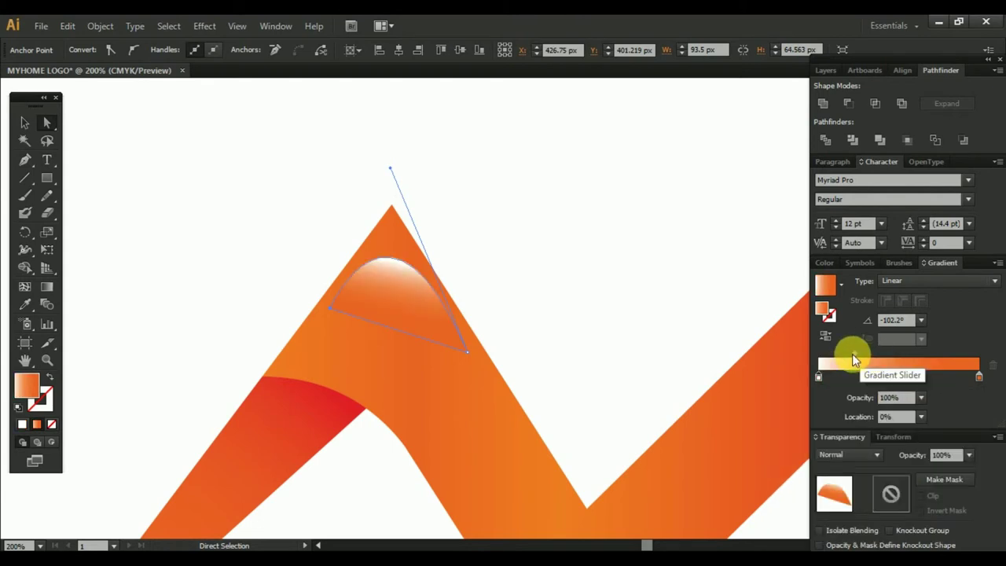
pyautogui.moveTo(898, 352); pyautogui.dragTo(884, 353)
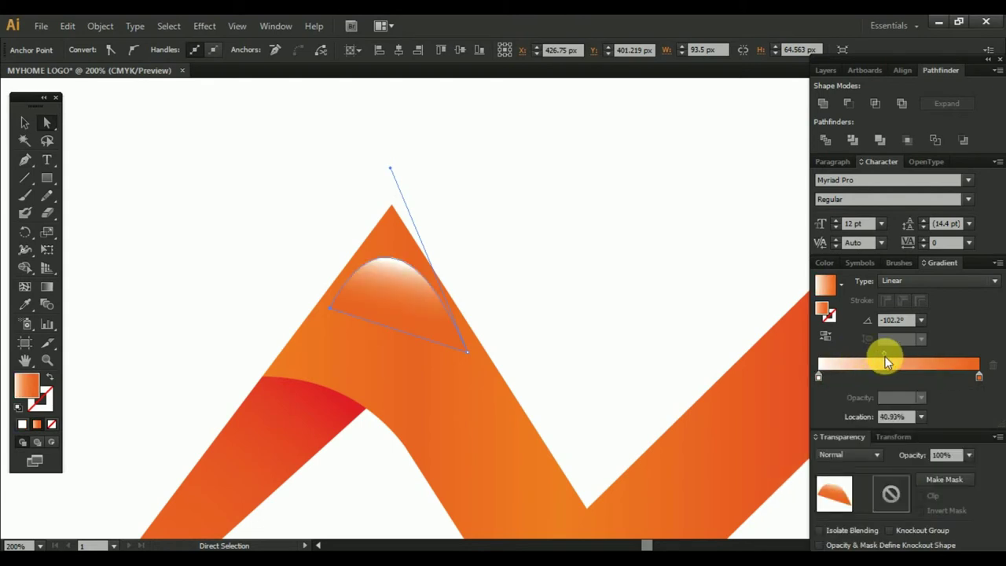
pyautogui.click(974, 455)
pyautogui.click(956, 360)
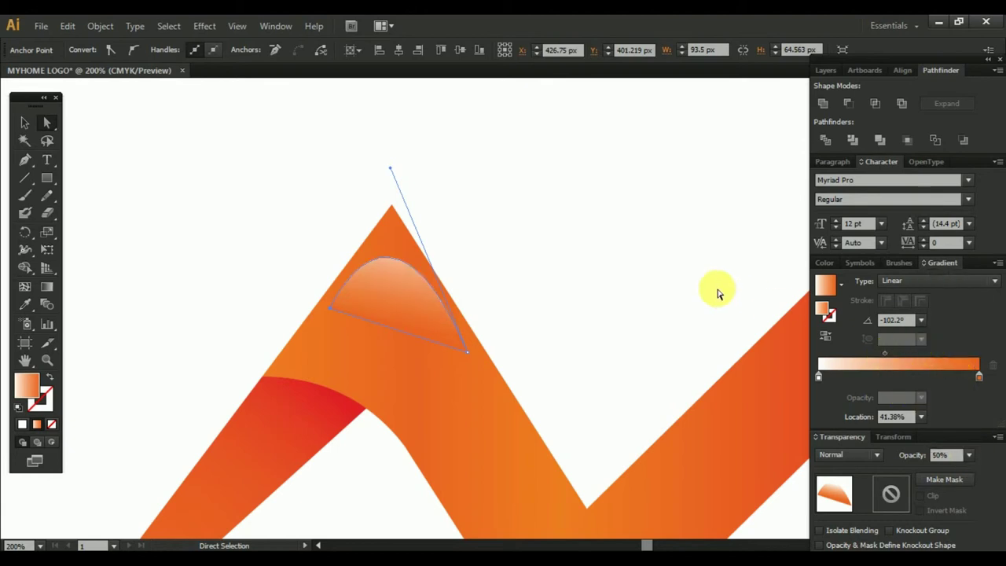
# Drag the highlight curve's direction handle up to make the highlight taller
pyautogui.click(588, 262)
pyautogui.scroll(-2, 561, 363)
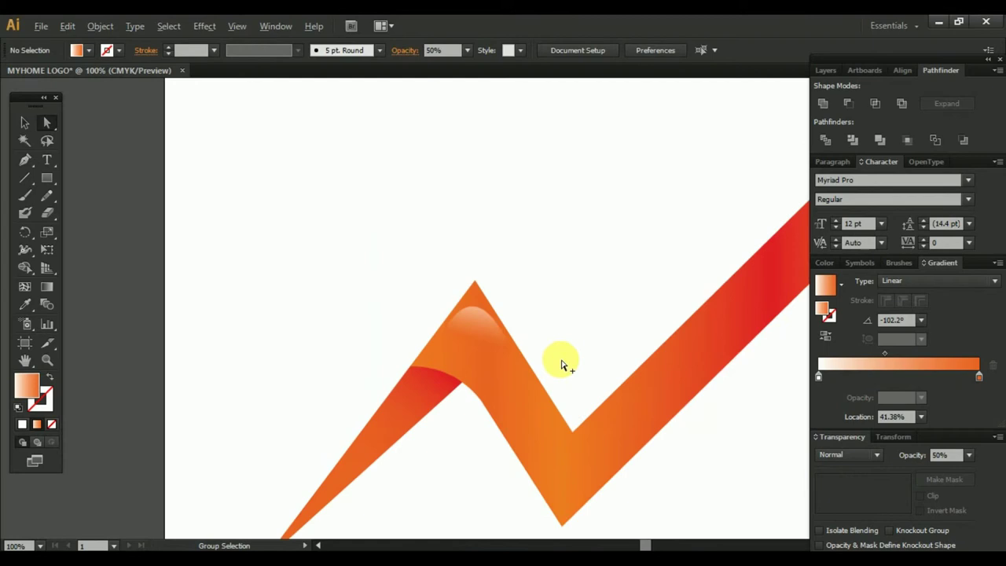
pyautogui.click(447, 346)
pyautogui.scroll(2, 446, 353)
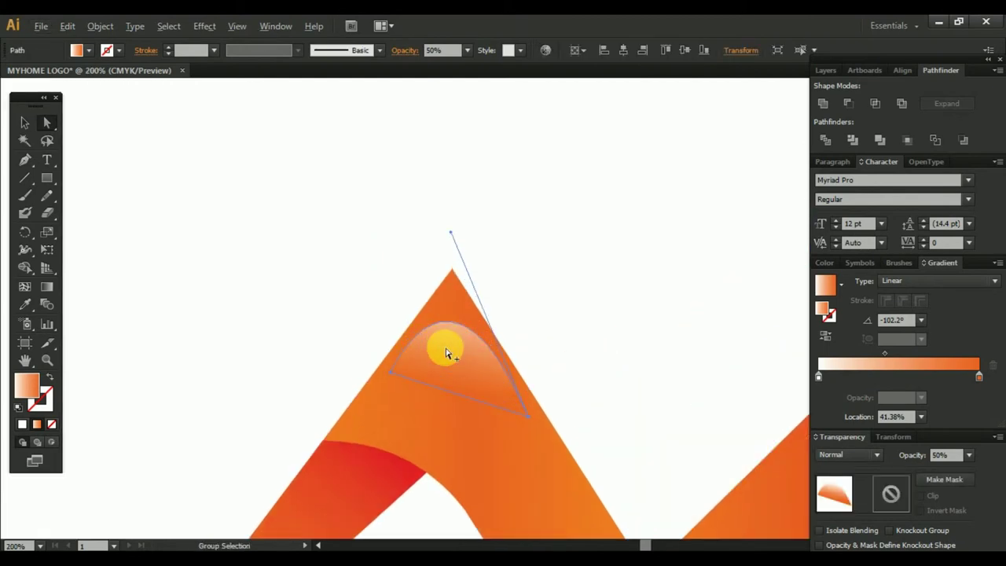
pyautogui.click(455, 232)
pyautogui.moveTo(452, 232)
pyautogui.mouseDown()
pyautogui.moveTo(451, 206)
pyautogui.moveTo(456, 218)
pyautogui.mouseUp()
pyautogui.click(566, 307)
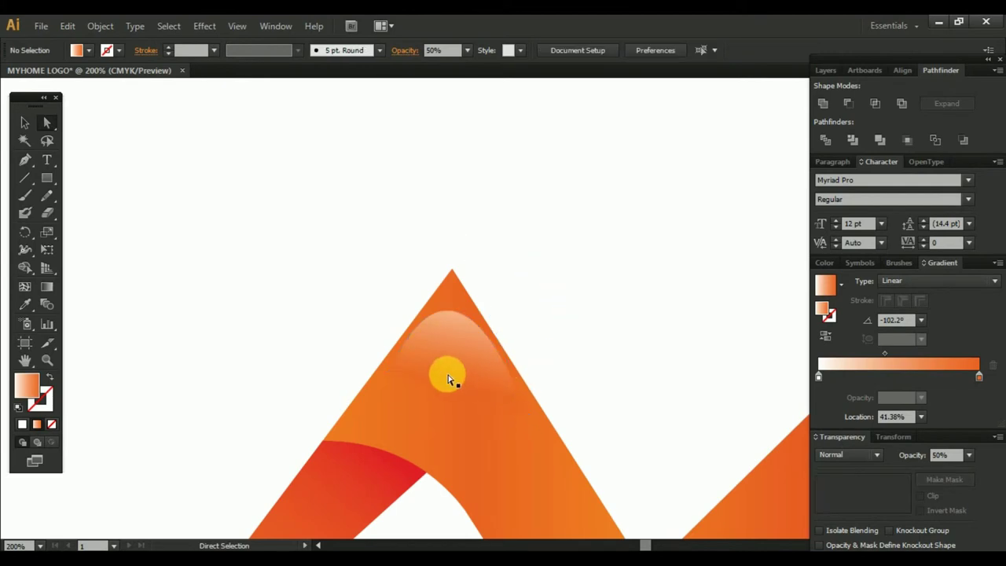
# Set the gradient's right stop opacity to 0% so the highlight fades out
pyautogui.scroll(-1, 553, 385)
pyautogui.click(499, 382)
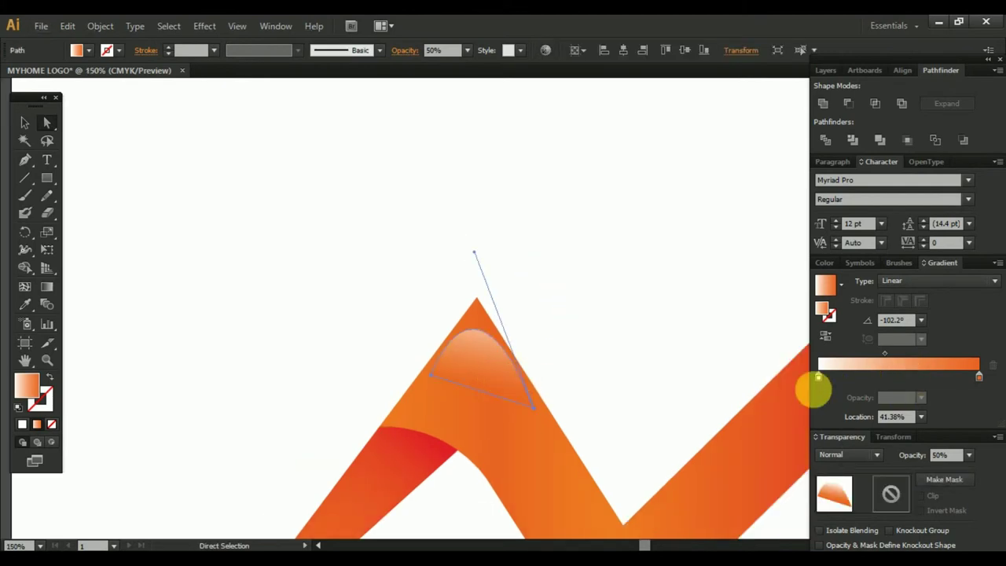
pyautogui.click(978, 375)
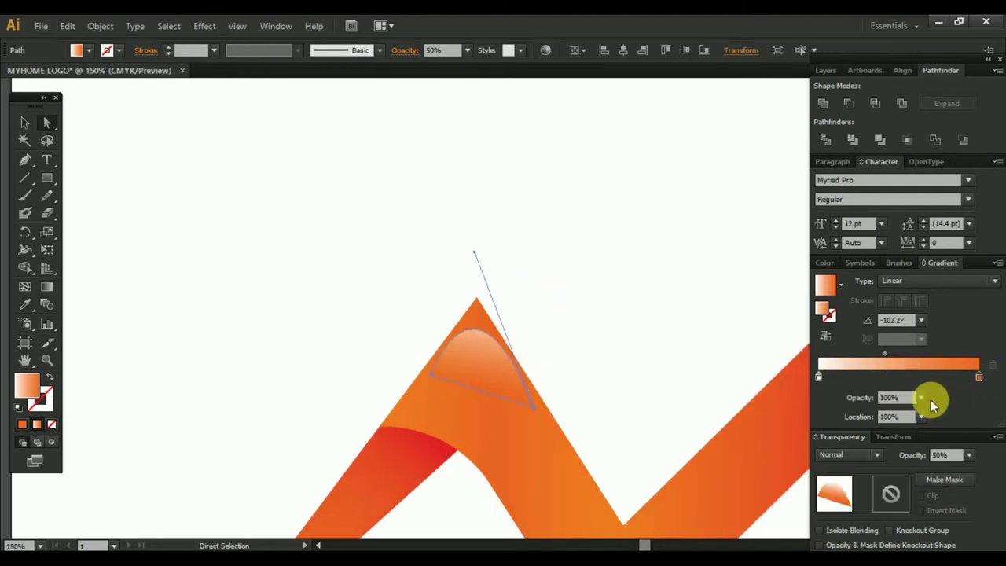
pyautogui.click(921, 397)
pyautogui.click(936, 220)
pyautogui.click(652, 319)
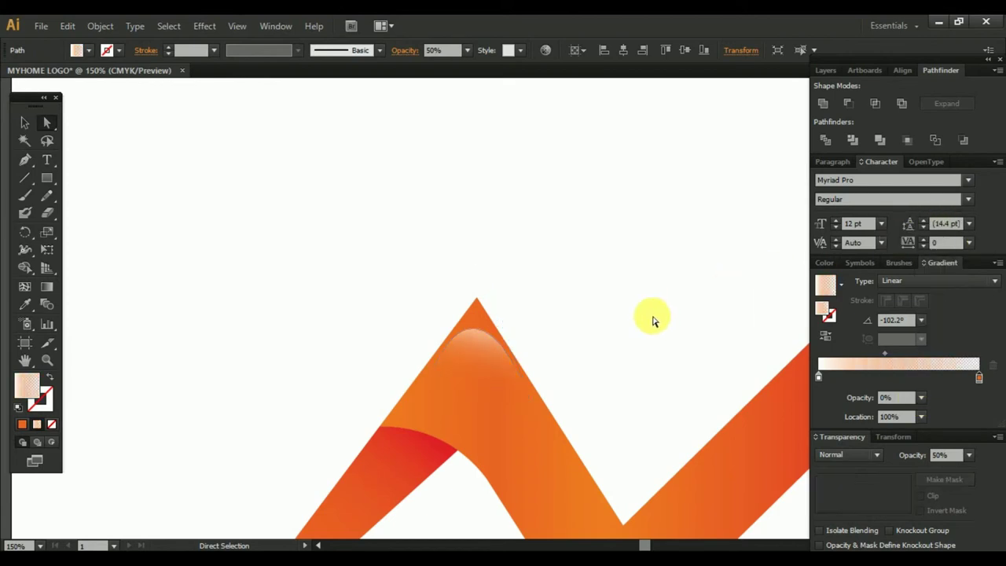
pyautogui.moveTo(614, 397); pyautogui.dragTo(407, 231)
# Place a copy of the highlight in the zigzag's valley, flipped upside down
pyautogui.moveTo(231, 160)
pyautogui.mouseDown()
pyautogui.moveTo(335, 406)
pyautogui.moveTo(414, 422)
pyautogui.mouseUp()
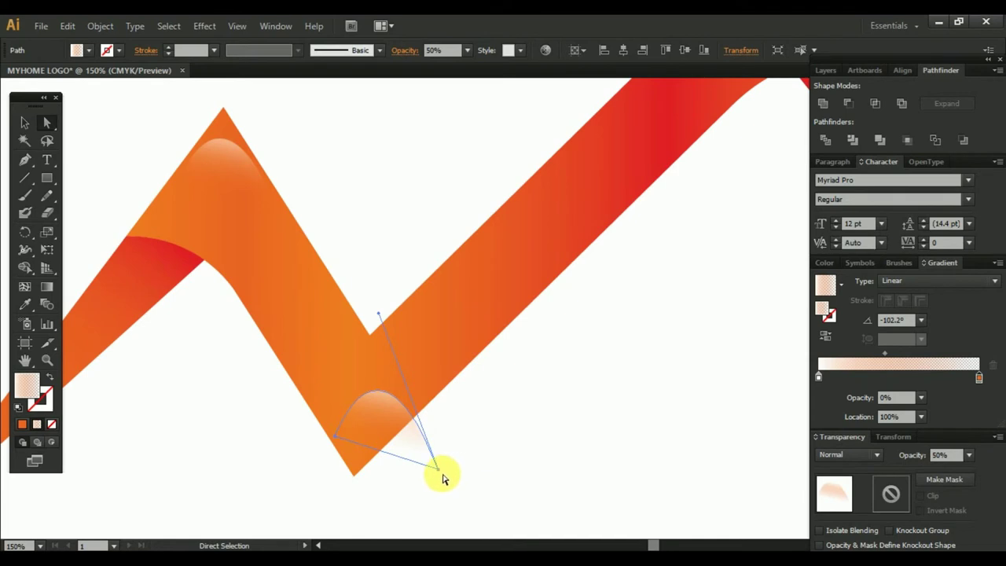
pyautogui.click(25, 124)
pyautogui.click(406, 462)
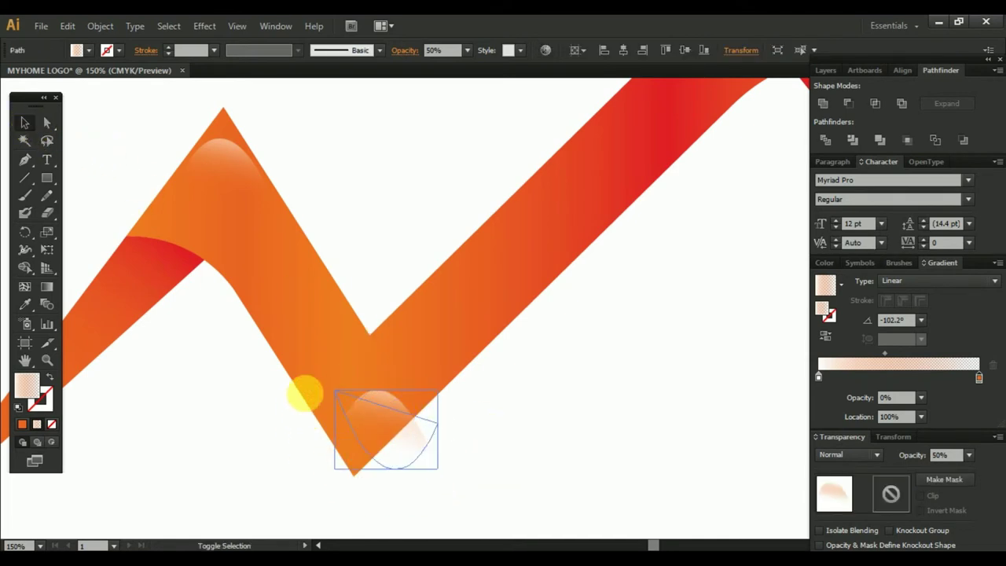
pyautogui.moveTo(444, 480); pyautogui.dragTo(326, 366)
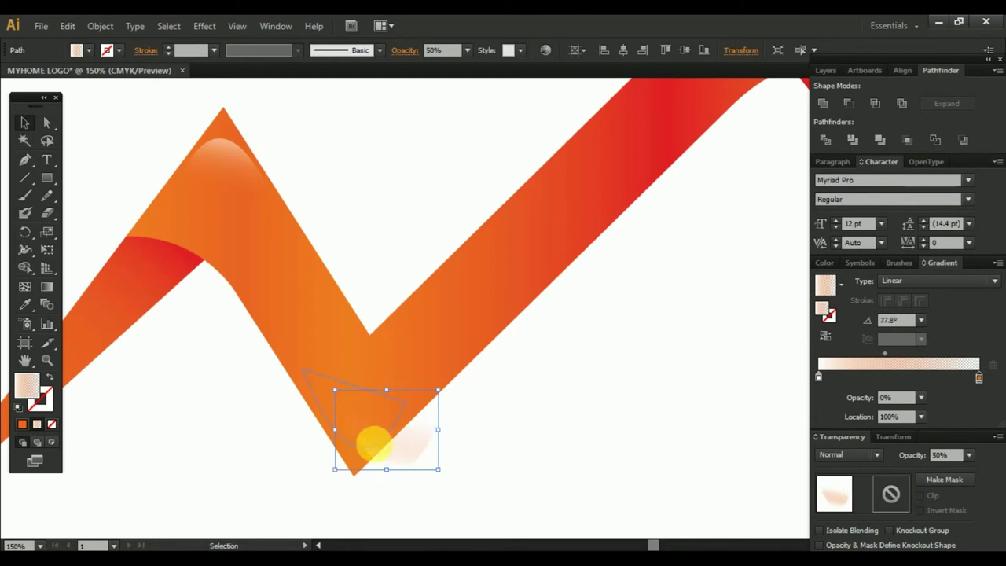
pyautogui.click(499, 466)
pyautogui.scroll(-3, 500, 468)
pyautogui.scroll(1, 500, 467)
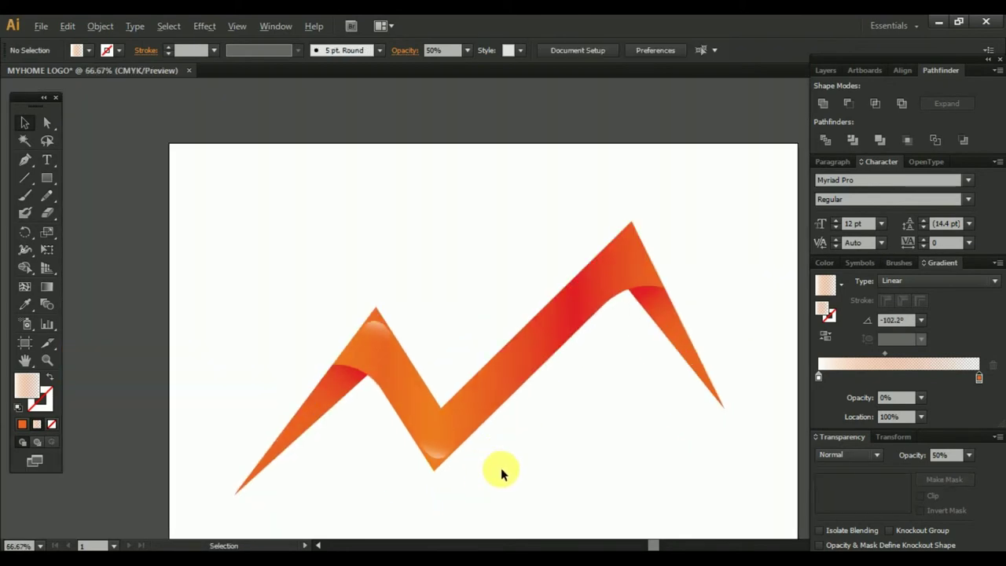
# Rotate and nudge the highlight copy up into the second roof peak's apex
pyautogui.moveTo(577, 467); pyautogui.dragTo(456, 456)
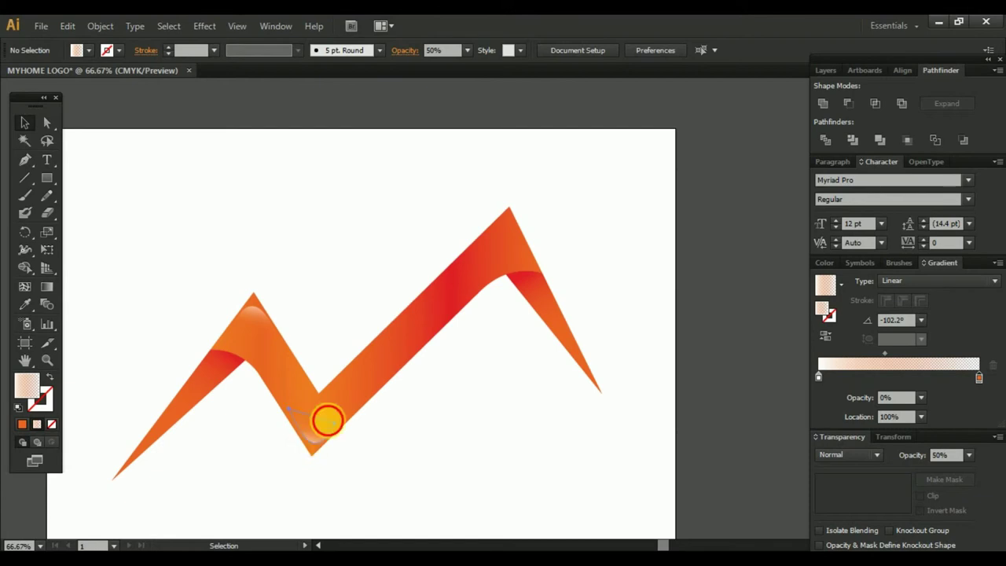
pyautogui.click(487, 268)
pyautogui.scroll(2, 548, 332)
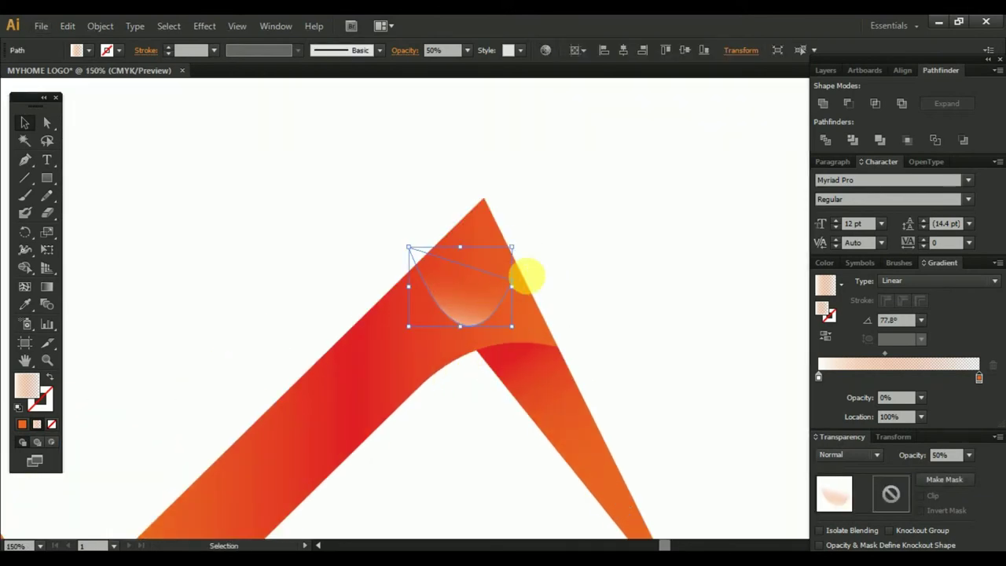
pyautogui.moveTo(526, 284)
pyautogui.mouseDown()
pyautogui.moveTo(403, 316)
pyautogui.moveTo(498, 248)
pyautogui.mouseUp()
pyautogui.click(615, 356)
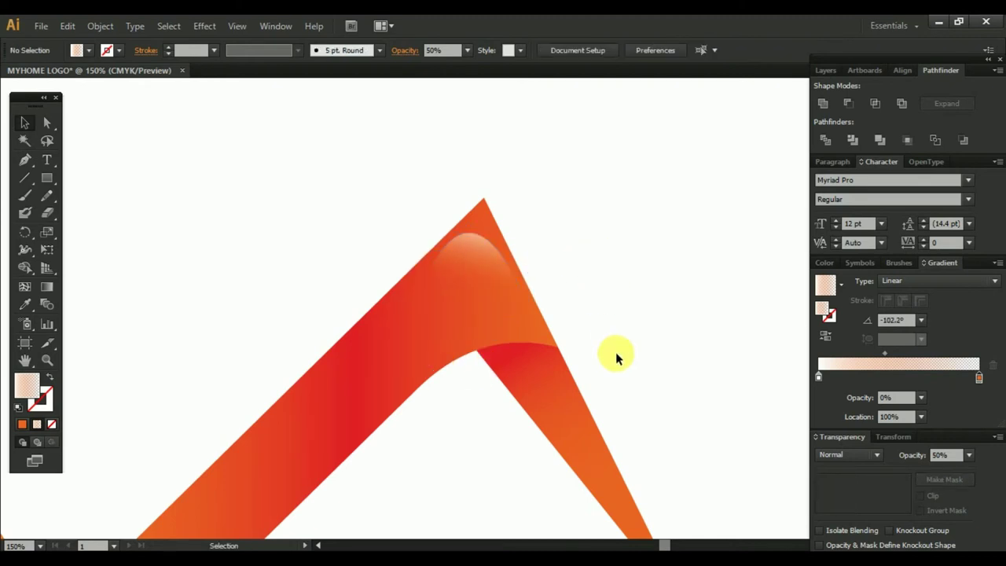
pyautogui.scroll(-2, 615, 356)
pyautogui.scroll(-1, 629, 368)
pyautogui.moveTo(541, 467)
pyautogui.mouseDown()
pyautogui.moveTo(587, 327)
pyautogui.moveTo(521, 396)
pyautogui.mouseUp()
pyautogui.moveTo(571, 315); pyautogui.dragTo(517, 358)
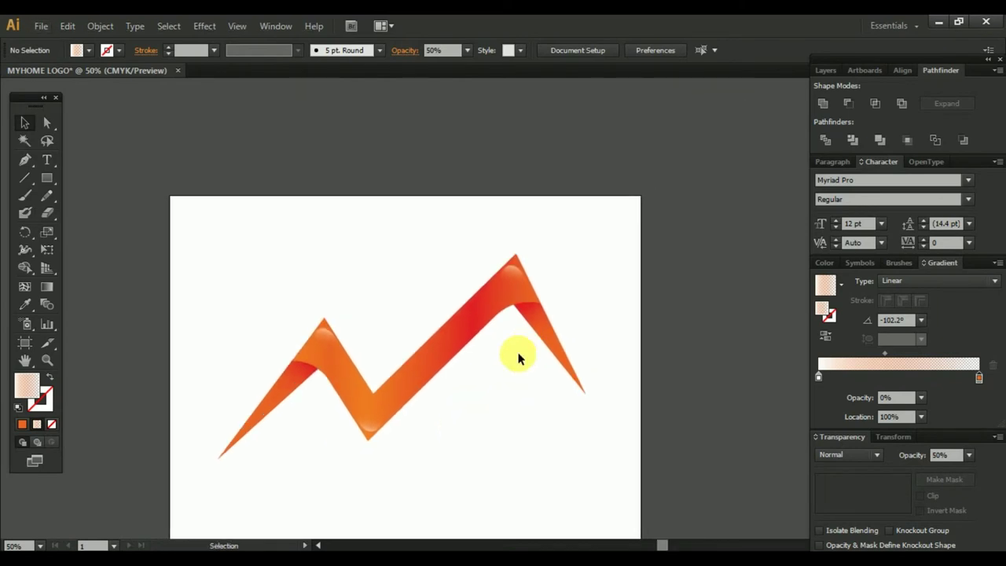
# Draw a small square under the roof with a two-stop orange-to-red gradient
pyautogui.scroll(2, 506, 394)
pyautogui.moveTo(466, 306); pyautogui.dragTo(497, 336)
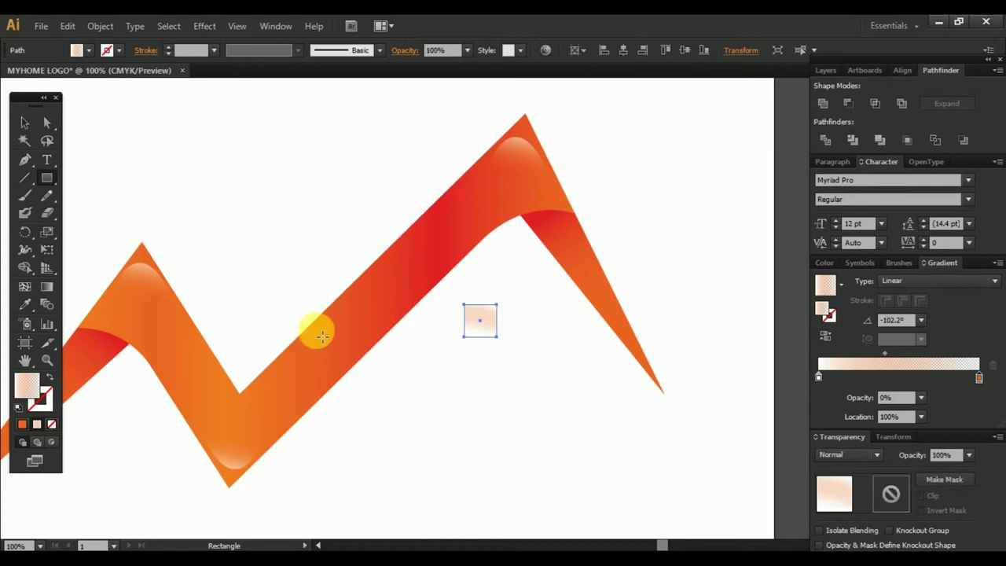
pyautogui.click(24, 304)
pyautogui.click(319, 345)
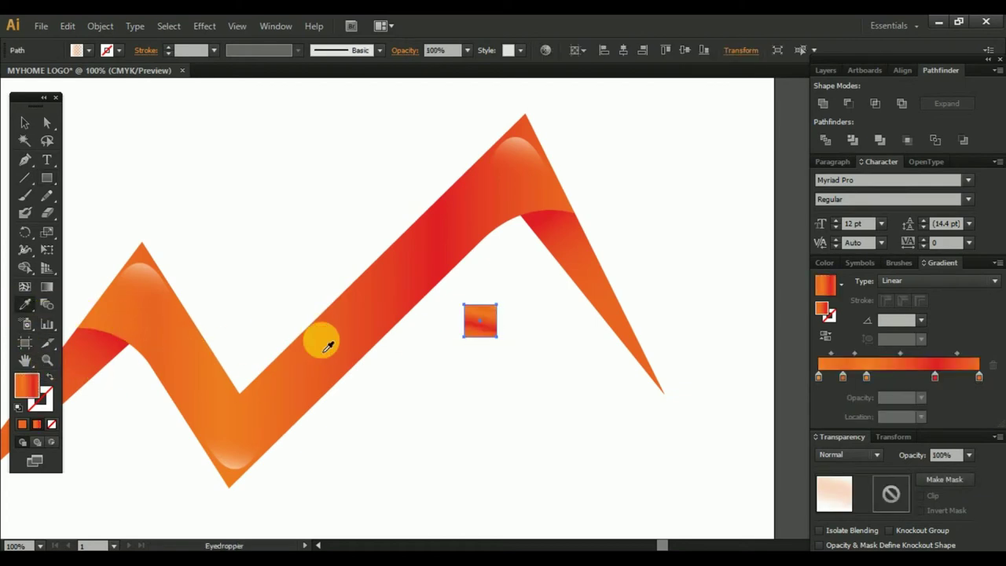
pyautogui.moveTo(818, 377); pyautogui.dragTo(804, 395)
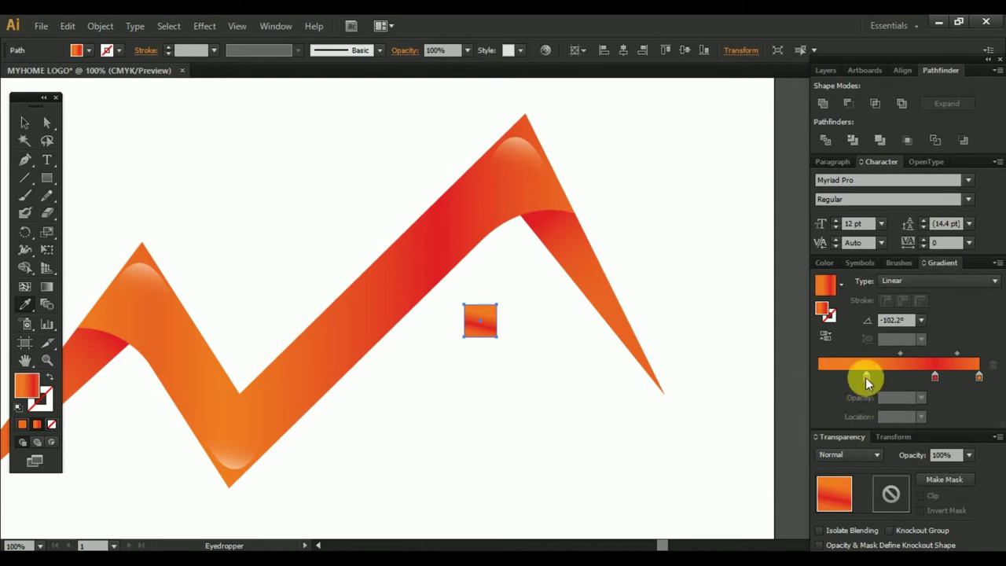
pyautogui.moveTo(866, 377); pyautogui.dragTo(752, 382)
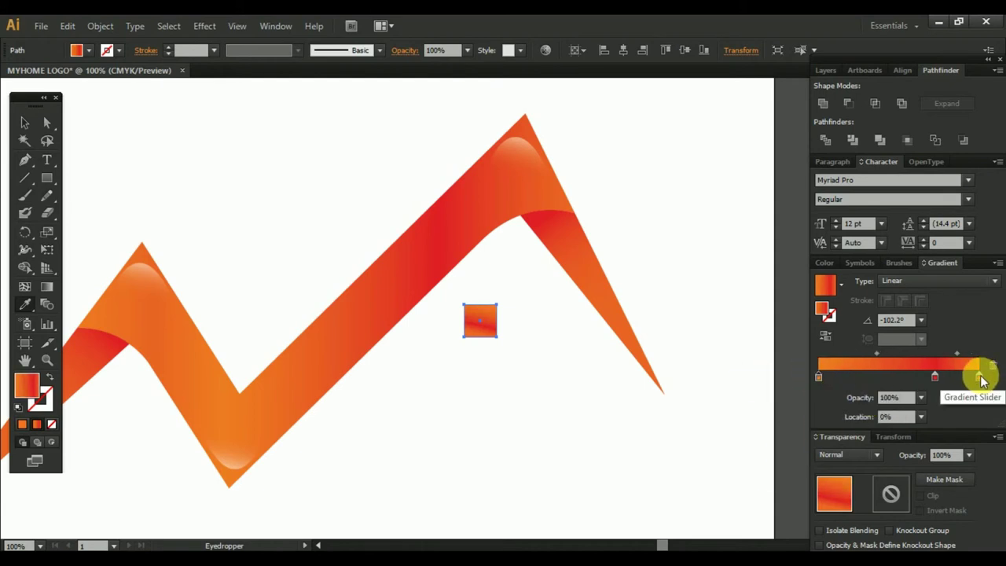
pyautogui.moveTo(980, 378); pyautogui.dragTo(981, 454)
pyautogui.moveTo(958, 376); pyautogui.dragTo(992, 378)
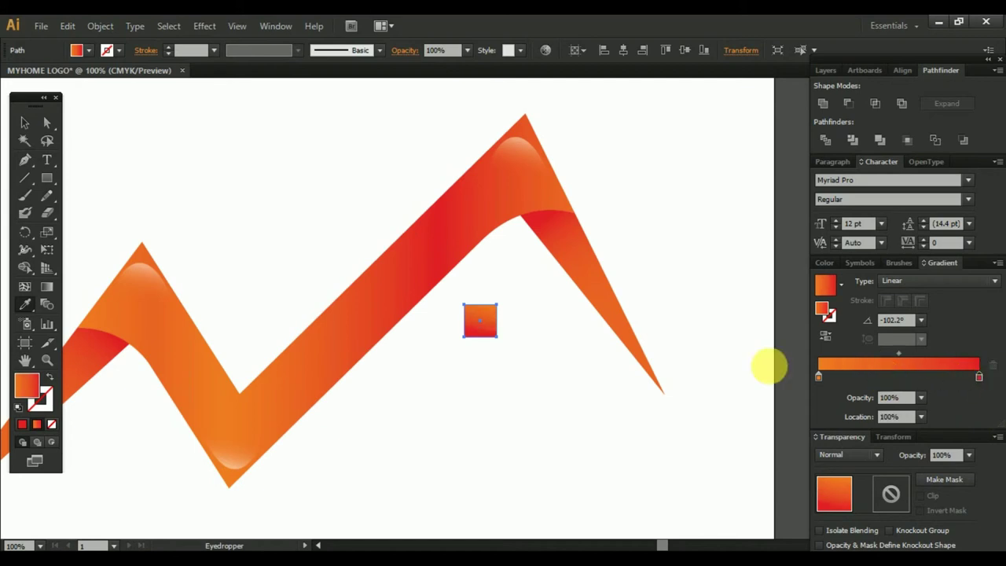
# Duplicate the gradient square and place the copy beside the first
pyautogui.click(24, 122)
pyautogui.click(485, 368)
pyautogui.scroll(2, 503, 336)
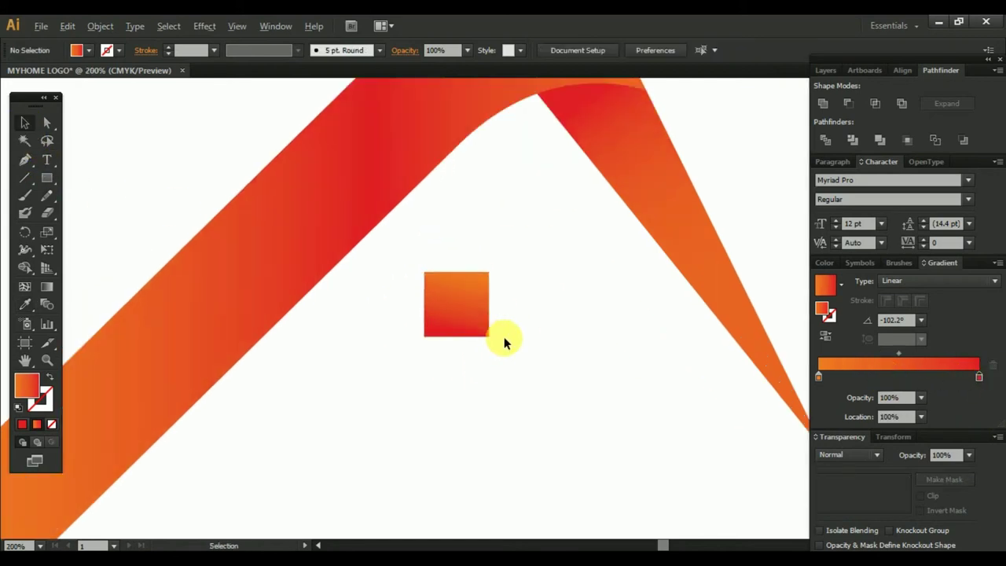
pyautogui.moveTo(468, 313); pyautogui.dragTo(545, 321)
pyautogui.moveTo(591, 375); pyautogui.dragTo(445, 298)
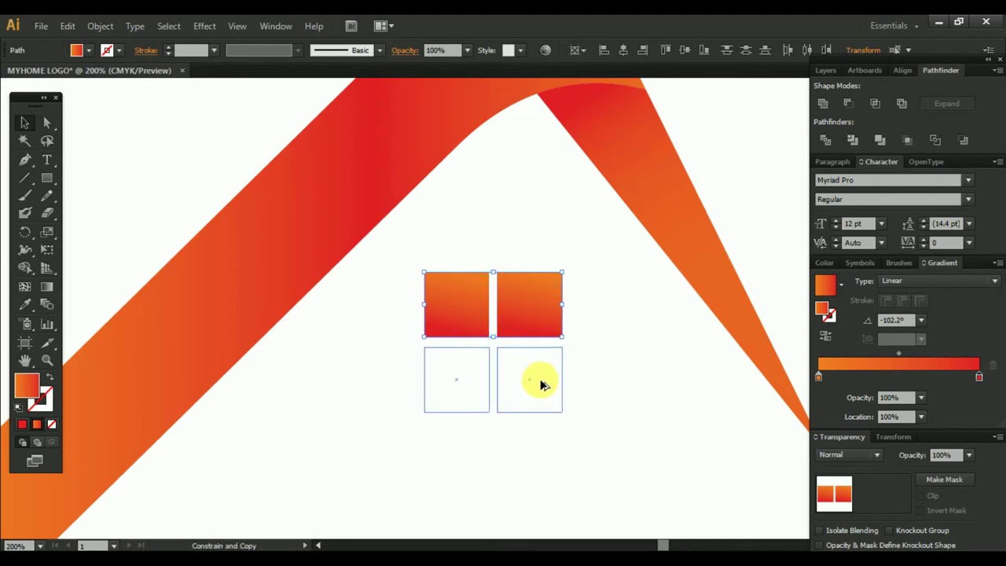
# Copy both squares below into a 2x2 grid and nudge the bottom pair up
pyautogui.moveTo(532, 342); pyautogui.dragTo(540, 382)
pyautogui.click(627, 390)
pyautogui.scroll(2, 542, 391)
pyautogui.moveTo(679, 409); pyautogui.dragTo(307, 313)
pyautogui.moveTo(497, 358); pyautogui.dragTo(515, 351)
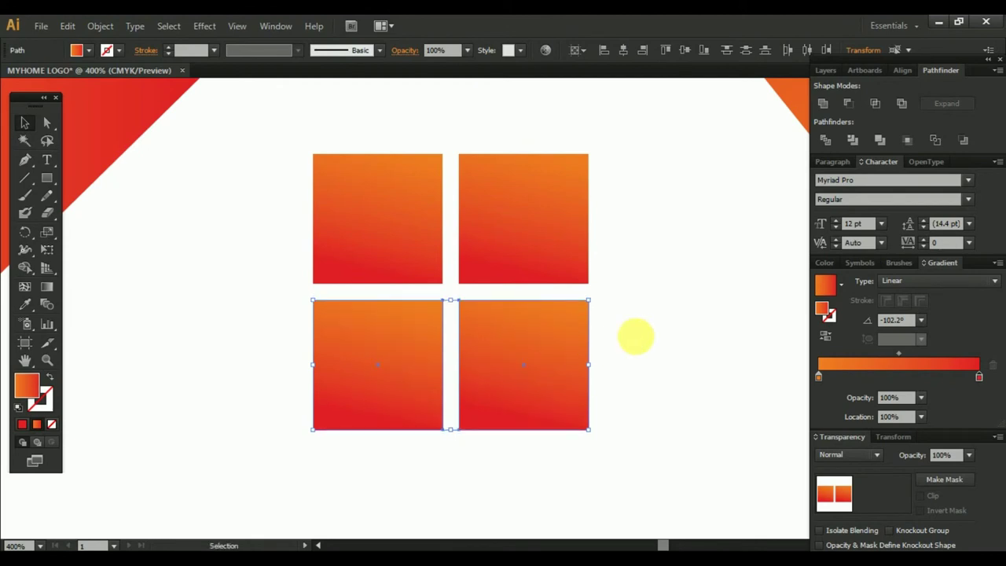
pyautogui.click(636, 356)
pyautogui.scroll(-3, 636, 356)
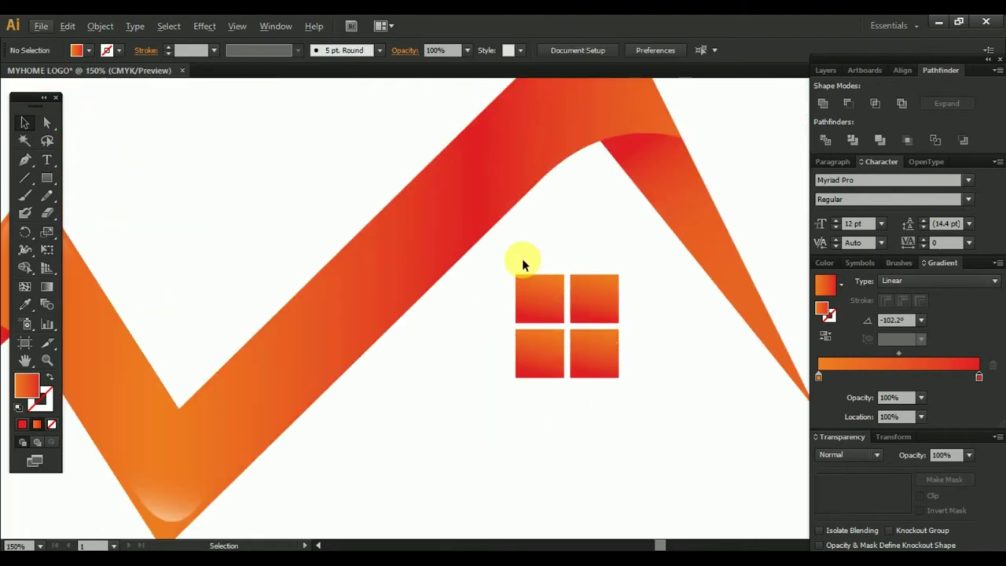
# Angle the gradients diagonally on the top-left, top-right and bottom-left window squares
pyautogui.click(560, 305)
pyautogui.click(47, 286)
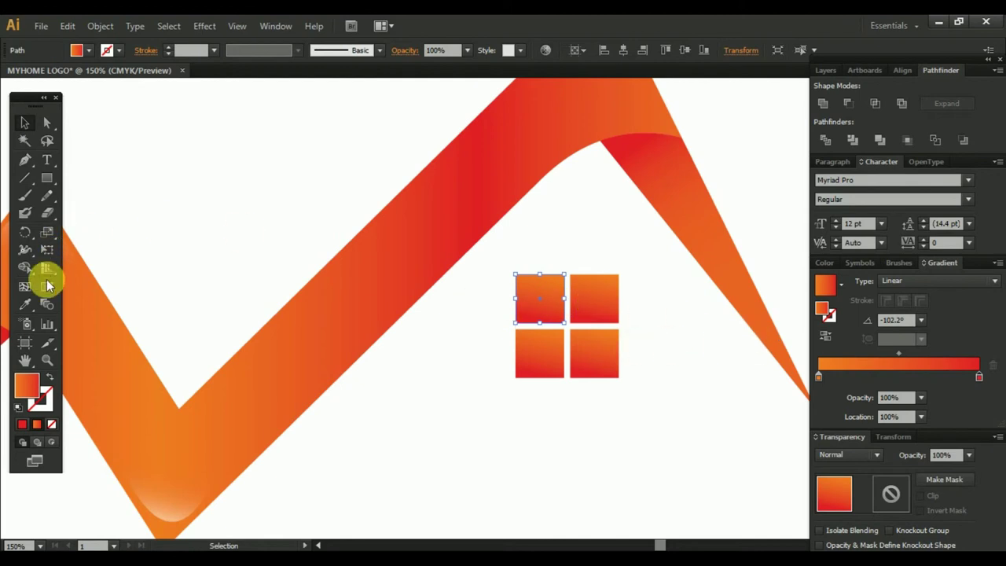
pyautogui.moveTo(557, 315); pyautogui.dragTo(516, 276)
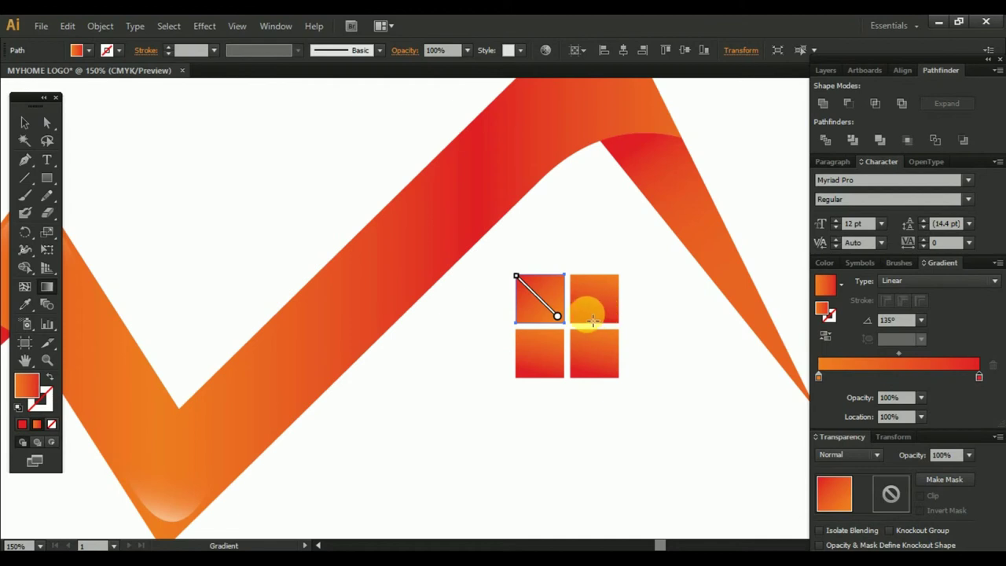
pyautogui.press('v')
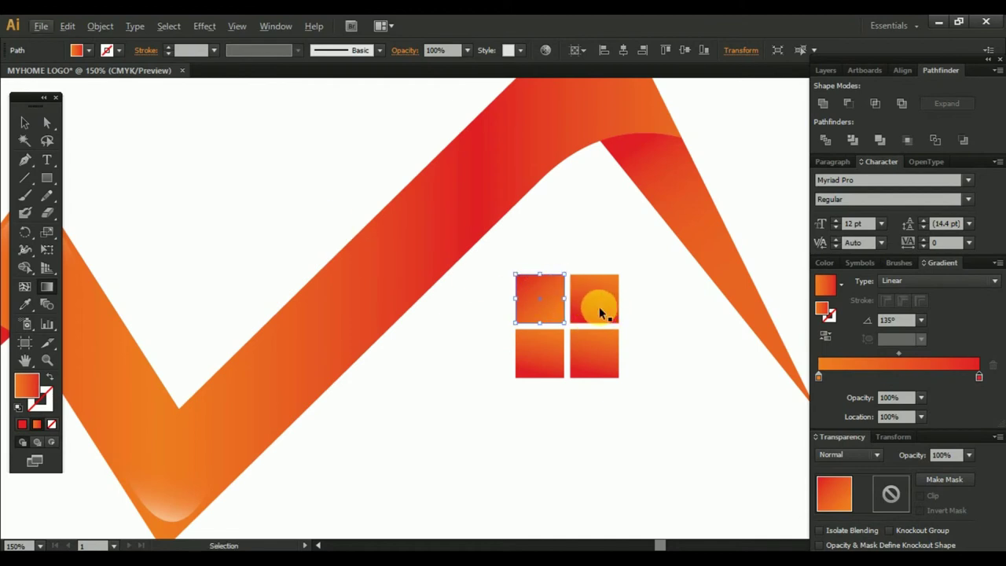
pyautogui.click(599, 312)
pyautogui.press('g')
pyautogui.moveTo(599, 273); pyautogui.dragTo(590, 317)
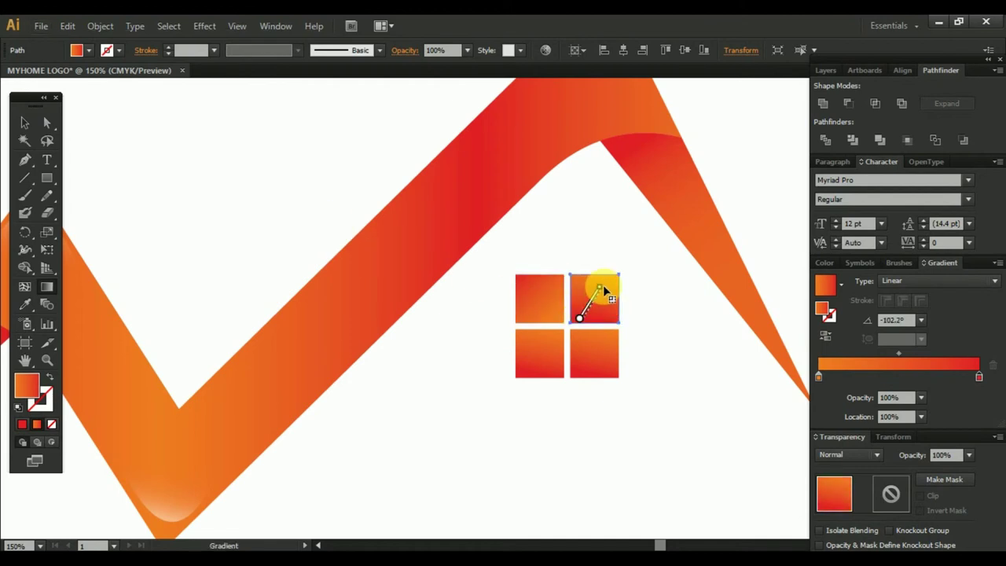
pyautogui.moveTo(617, 283); pyautogui.dragTo(614, 279)
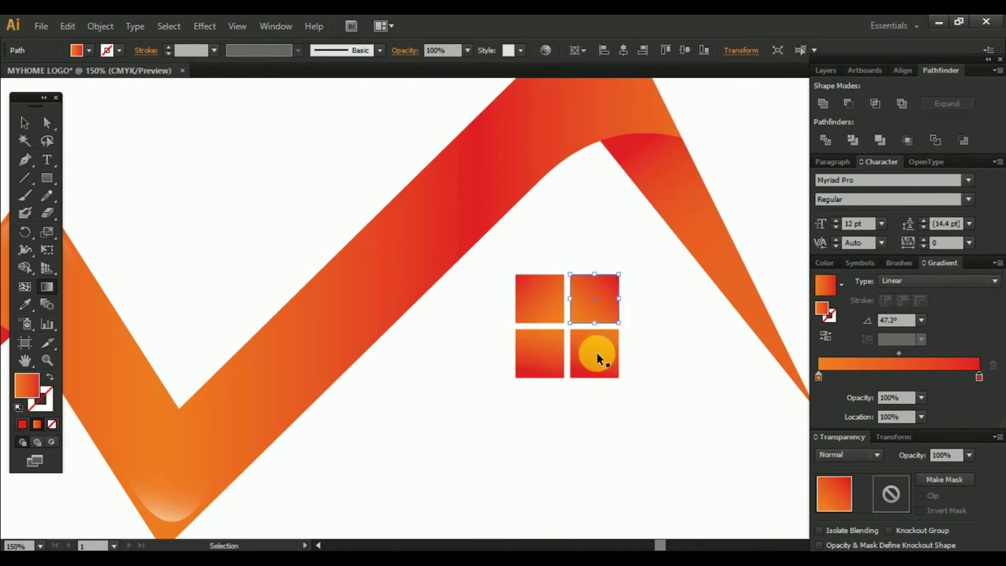
pyautogui.press('g')
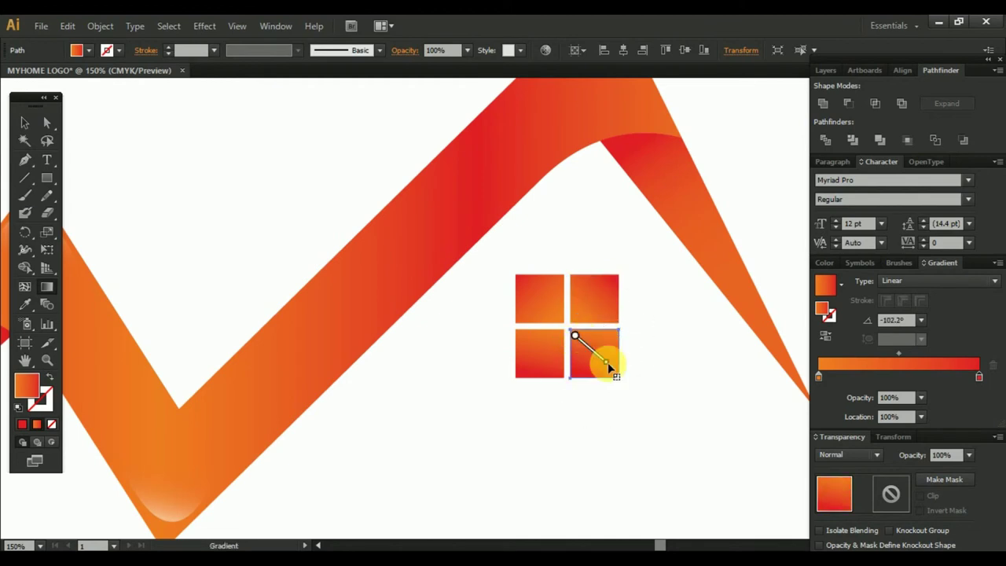
pyautogui.click(536, 351)
pyautogui.moveTo(568, 336); pyautogui.dragTo(524, 382)
# Group the four window squares and nudge the group slightly right
pyautogui.click(24, 122)
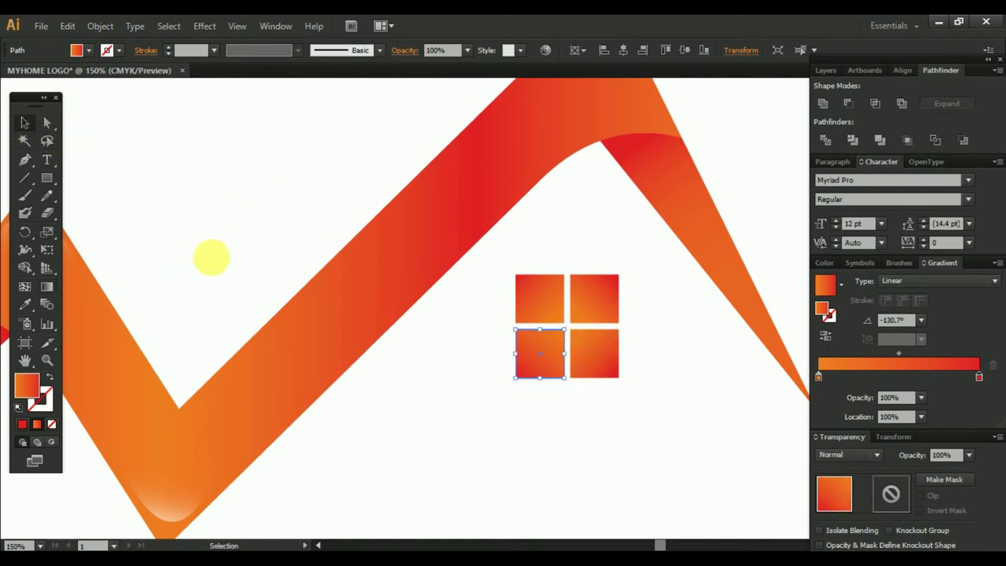
pyautogui.click(464, 427)
pyautogui.hotkey('ctrl', '-')
pyautogui.hotkey('ctrl', '-')
pyautogui.hotkey('ctrl', '-')
pyautogui.moveTo(487, 449)
pyautogui.mouseDown()
pyautogui.moveTo(627, 389)
pyautogui.moveTo(583, 285)
pyautogui.mouseUp()
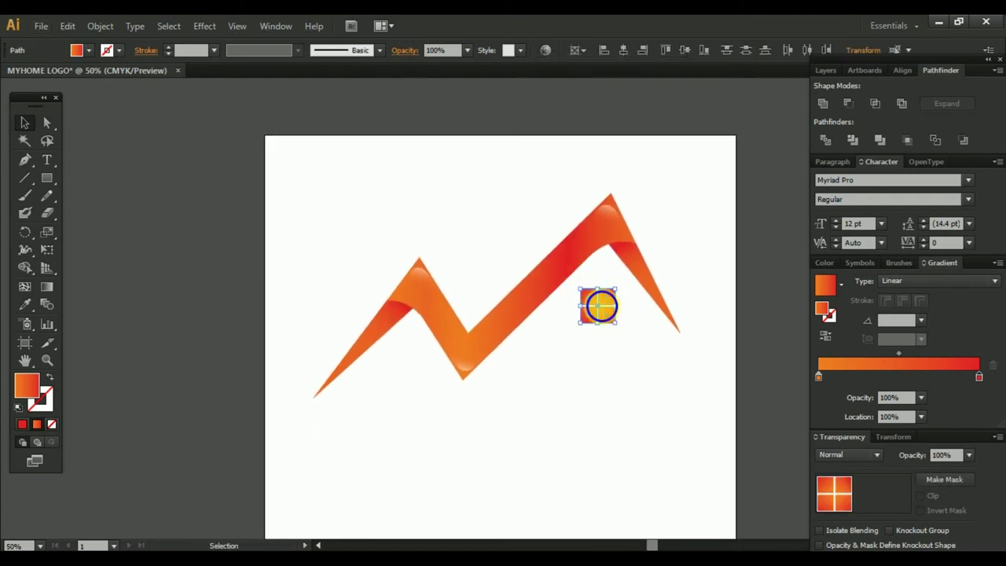
pyautogui.rightClick(602, 303)
pyautogui.click(629, 372)
pyautogui.press('Right')
pyautogui.press('Right')
pyautogui.press('Right')
pyautogui.press('Right')
pyautogui.press('Right')
pyautogui.press('Right')
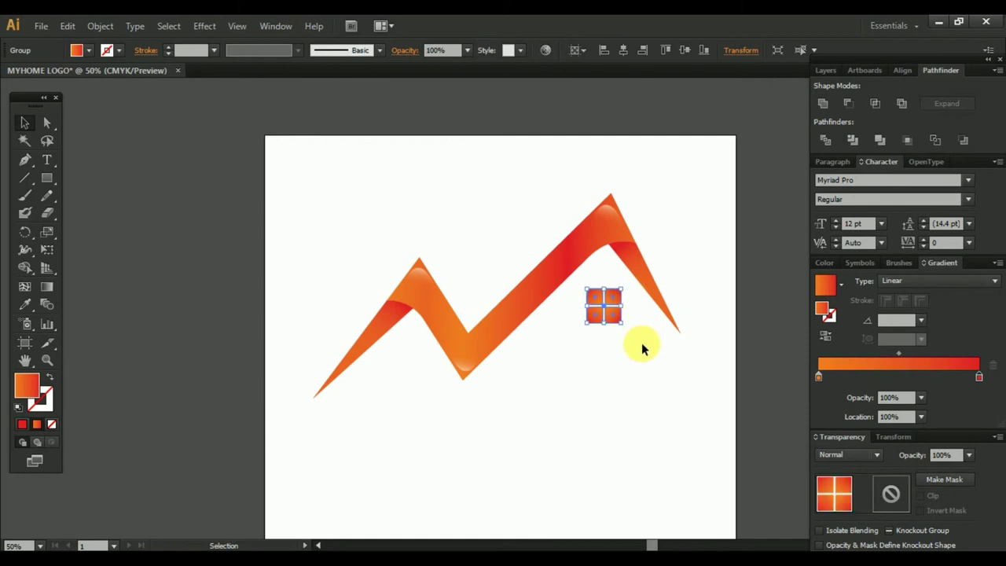
pyautogui.click(644, 344)
# Resize the window group around its centre beneath the right peak
pyautogui.click(602, 304)
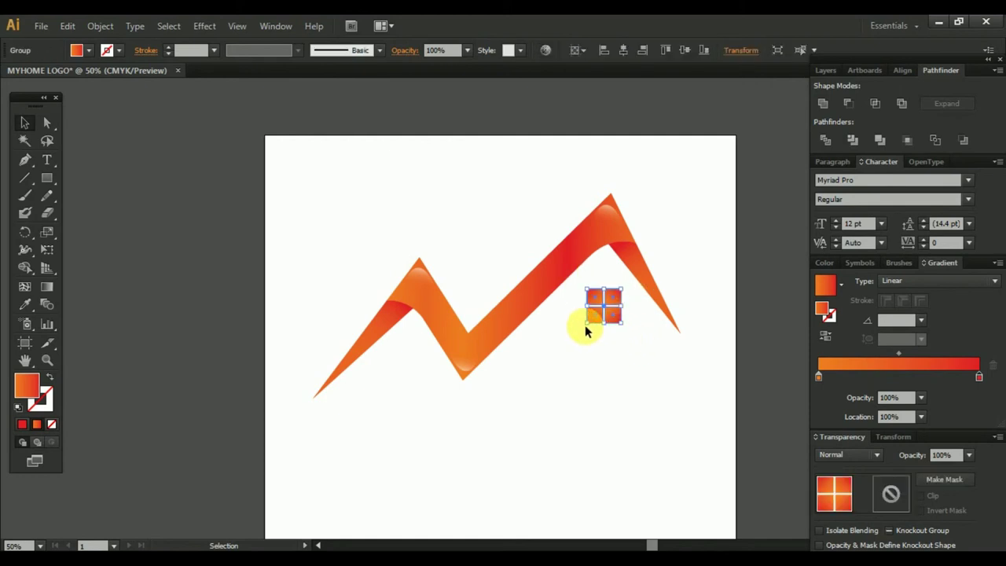
pyautogui.click(655, 369)
pyautogui.moveTo(658, 384)
pyautogui.mouseDown()
pyautogui.moveTo(649, 335)
pyautogui.moveTo(652, 370)
pyautogui.mouseUp()
pyautogui.click(588, 287)
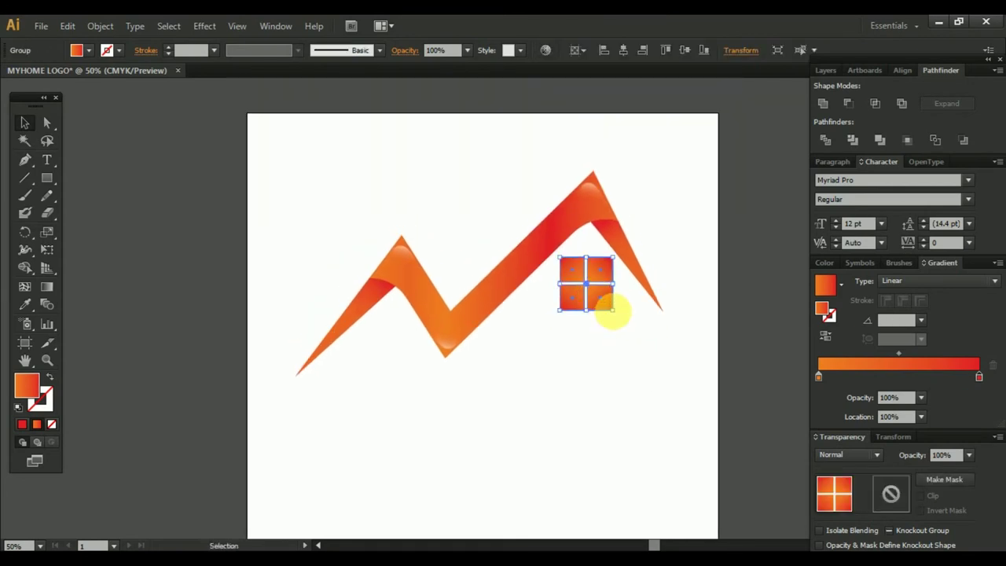
pyautogui.moveTo(613, 311); pyautogui.dragTo(605, 304)
pyautogui.click(606, 346)
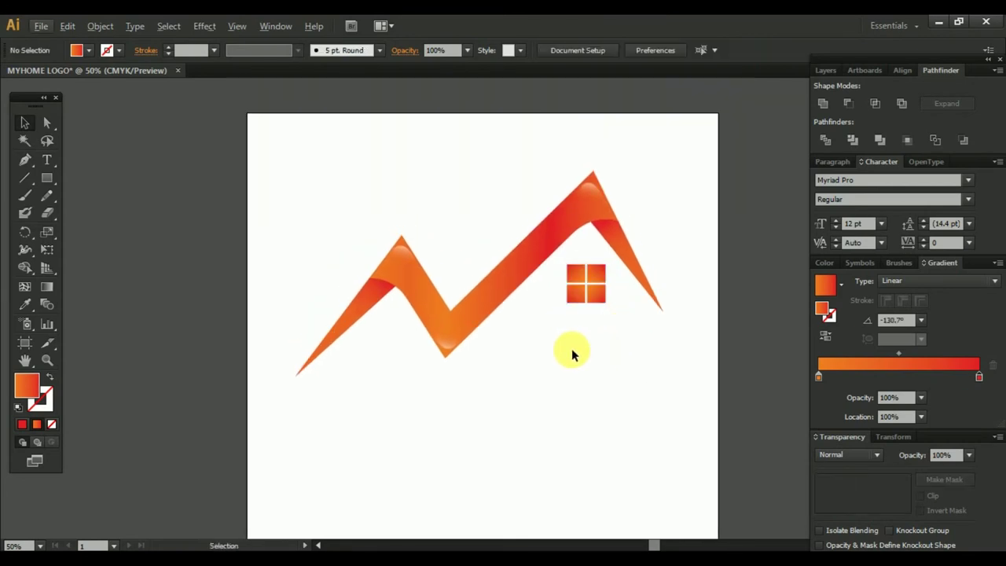
pyautogui.click(47, 159)
# Add MYHOME text below the roof and enlarge it under the window
pyautogui.click(492, 404)
pyautogui.write('MYHOME')
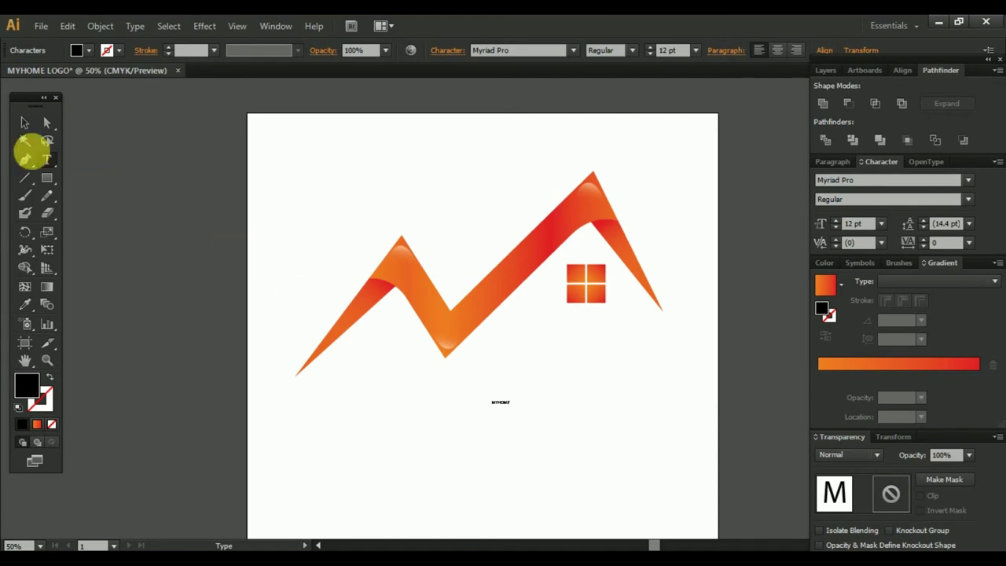
pyautogui.click(24, 123)
pyautogui.moveTo(515, 414)
pyautogui.mouseDown()
pyautogui.moveTo(609, 451)
pyautogui.moveTo(574, 336)
pyautogui.moveTo(609, 333)
pyautogui.mouseUp()
pyautogui.scroll(1, 628, 369)
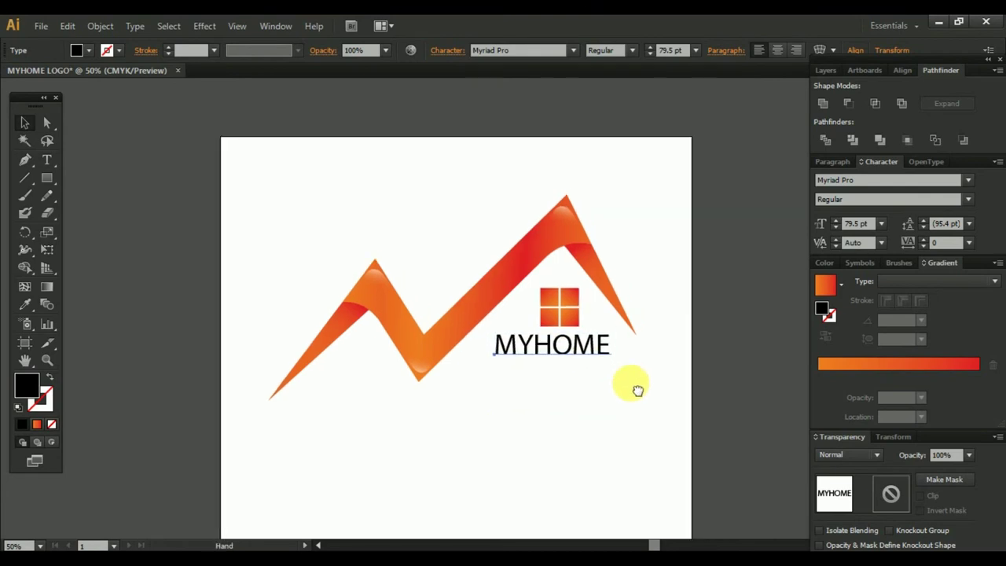
pyautogui.scroll(1, 593, 386)
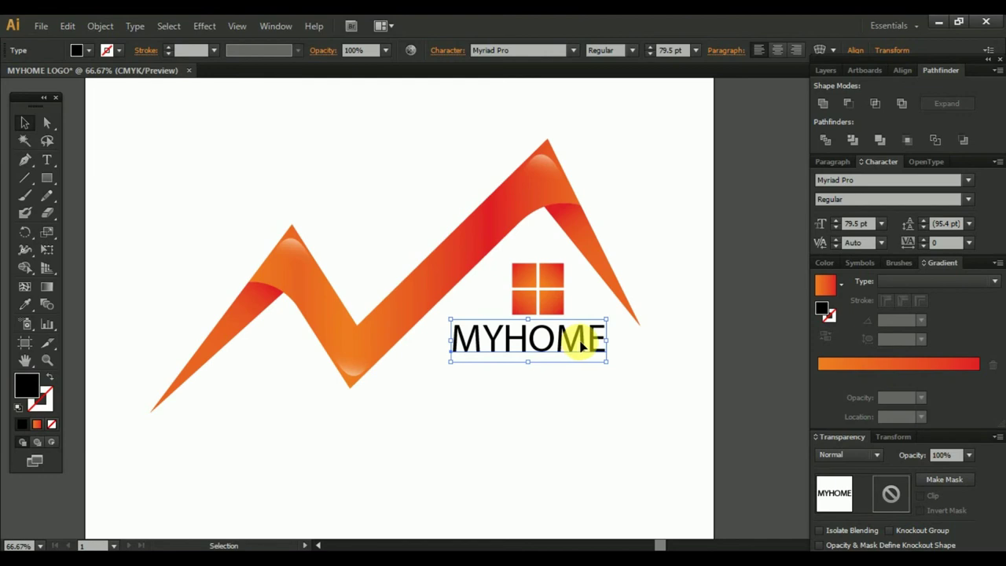
# Horizontally centre MYHOME with the window and shift both right together
pyautogui.click(541, 291)
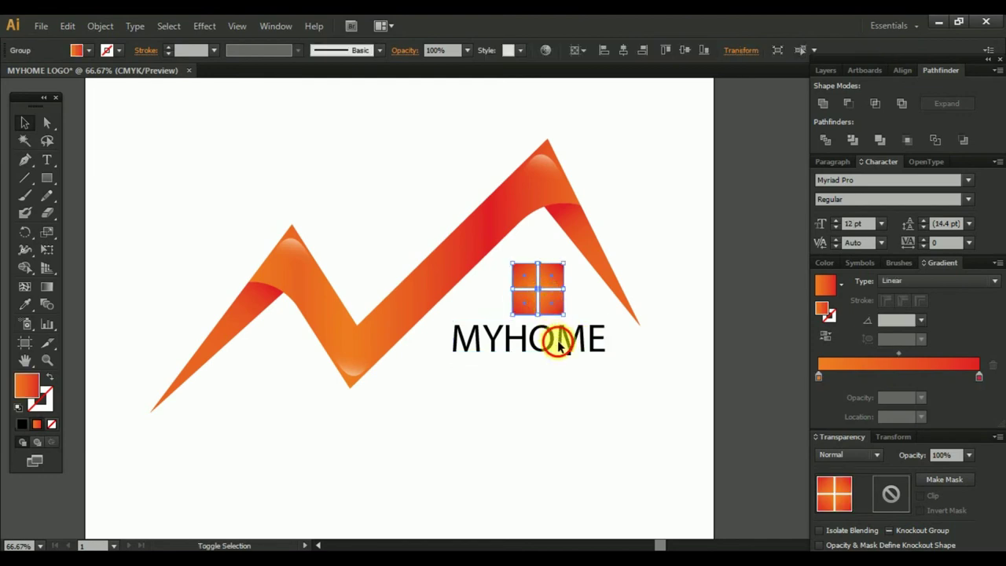
pyautogui.keyDown('shift'); pyautogui.click(560, 344); pyautogui.keyUp('shift')
pyautogui.click(488, 49)
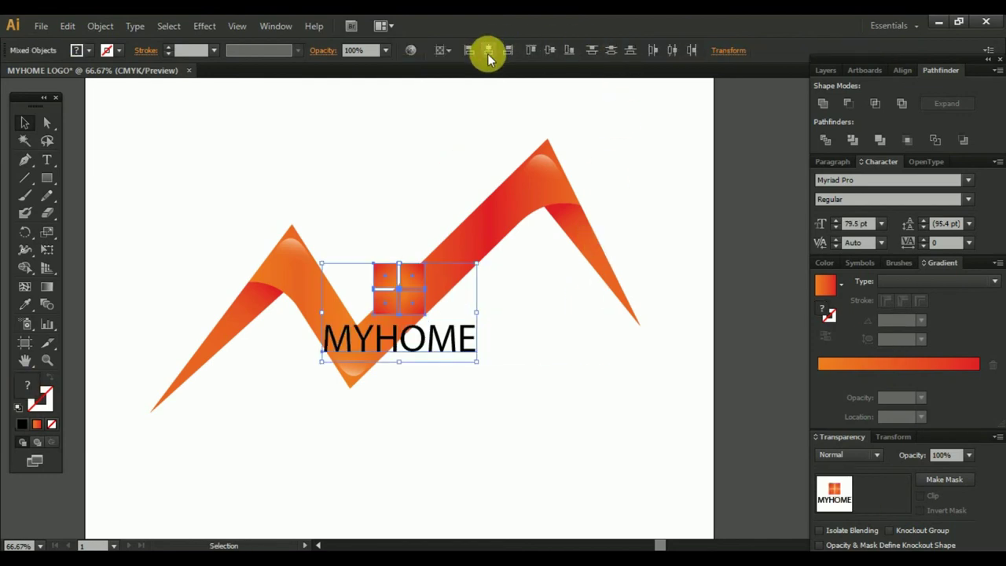
pyautogui.moveTo(408, 302); pyautogui.dragTo(548, 297)
# Set MYHOME to Myriad Pro Bold and call up its context menu for outlining
pyautogui.click(575, 330)
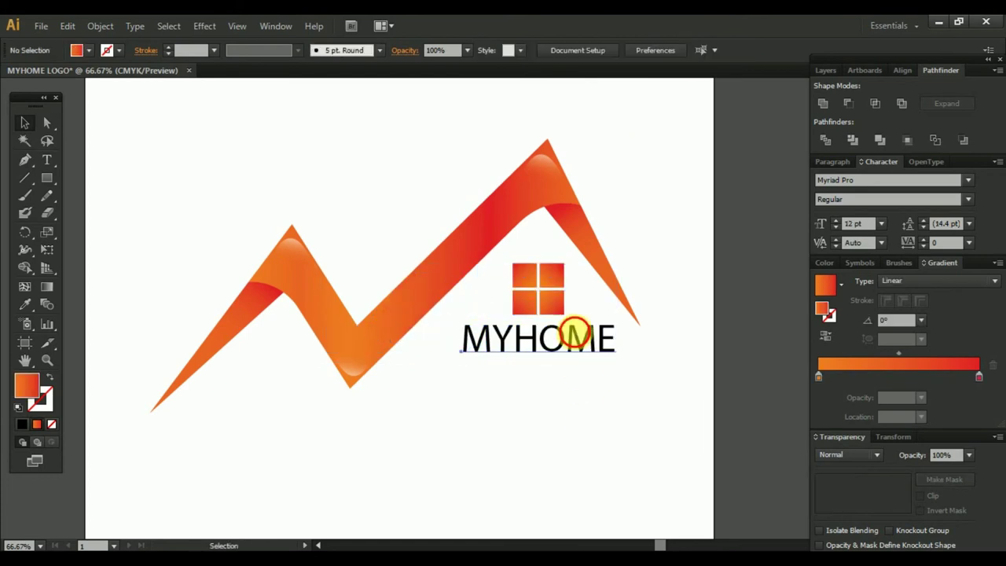
pyautogui.click(639, 49)
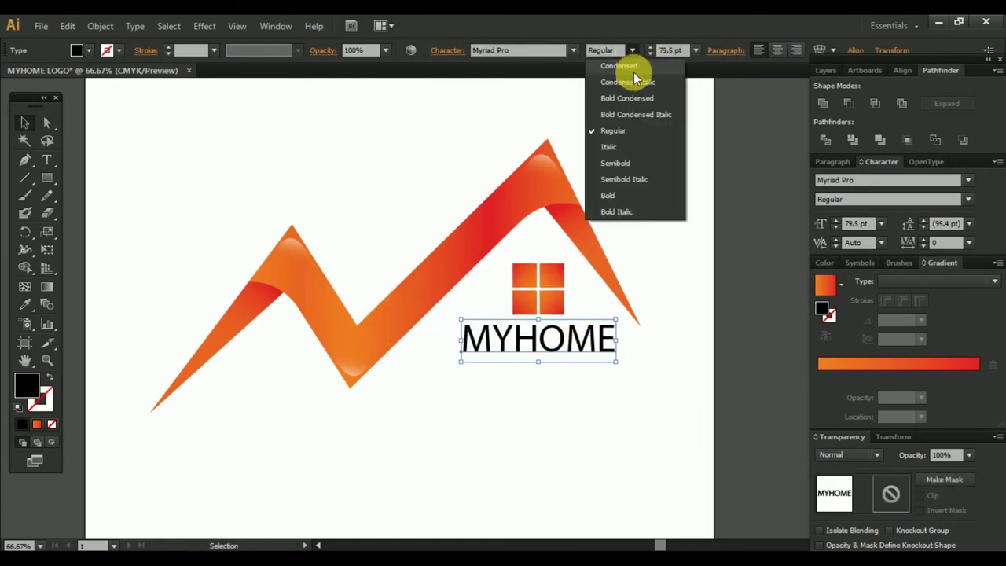
pyautogui.click(629, 197)
pyautogui.keyDown('shift'); pyautogui.click(543, 297); pyautogui.keyUp('shift')
pyautogui.click(574, 371)
pyautogui.rightClick(573, 337)
# Outline the MYHOME text and centre it with the window grid horizontally, shifting it right
pyautogui.click(609, 445)
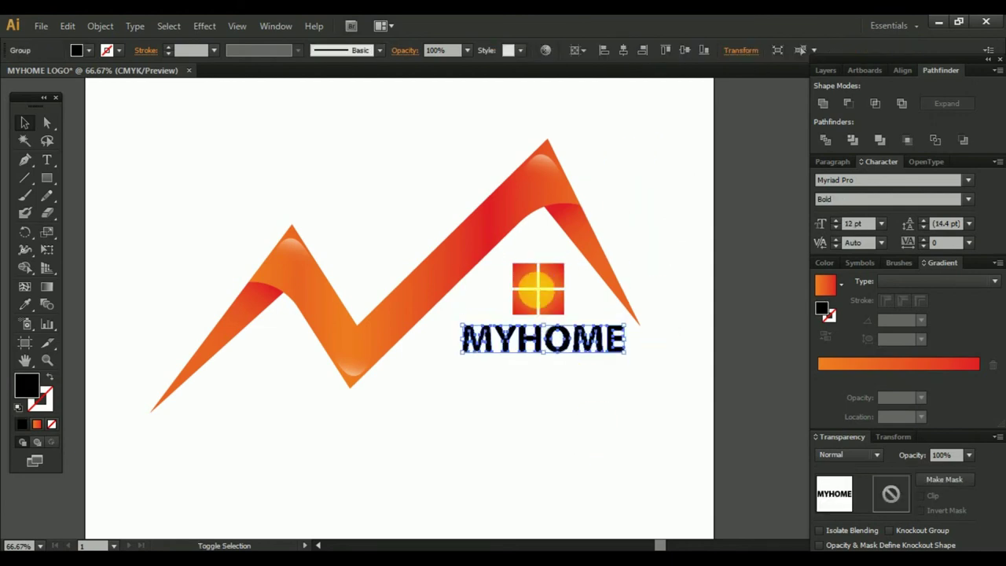
pyautogui.keyDown('shift'); pyautogui.click(537, 290); pyautogui.keyUp('shift')
pyautogui.click(622, 49)
pyautogui.moveTo(404, 309); pyautogui.dragTo(552, 304)
pyautogui.moveTo(610, 399)
pyautogui.mouseDown()
pyautogui.moveTo(567, 367)
pyautogui.moveTo(566, 343)
pyautogui.moveTo(532, 402)
pyautogui.mouseUp()
pyautogui.click(539, 384)
pyautogui.scroll(1, 449, 337)
# Select the H, O, M and E letters of the outlined wordmark
pyautogui.click(477, 348)
pyautogui.click(46, 122)
pyautogui.click(541, 380)
pyautogui.click(466, 359)
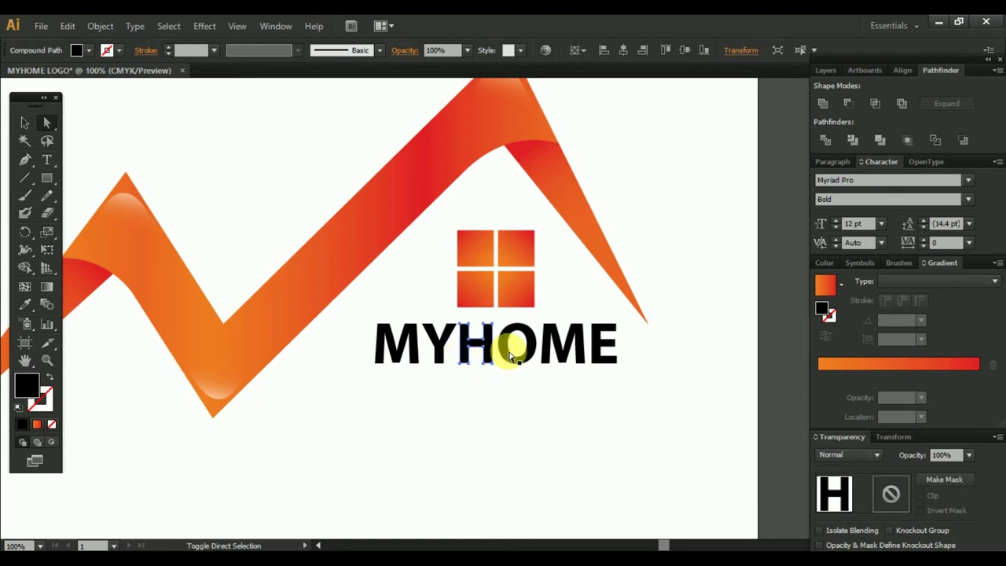
pyautogui.keyDown('shift'); pyautogui.click(511, 359); pyautogui.keyUp('shift')
pyautogui.keyDown('shift'); pyautogui.click(576, 348); pyautogui.keyUp('shift')
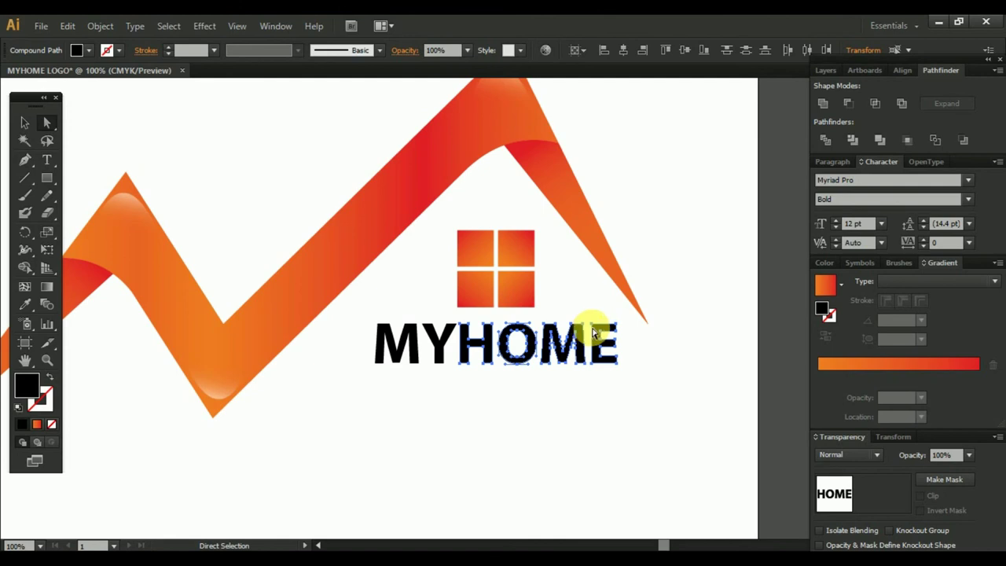
# Try an orange-red gradient on HOME, then fill it solid red instead
pyautogui.click(827, 291)
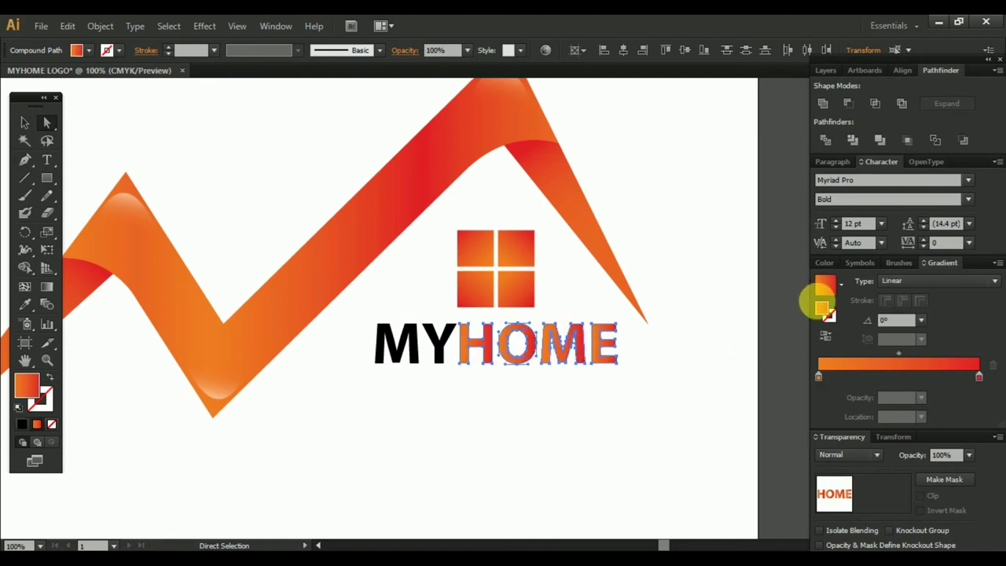
pyautogui.click(976, 378)
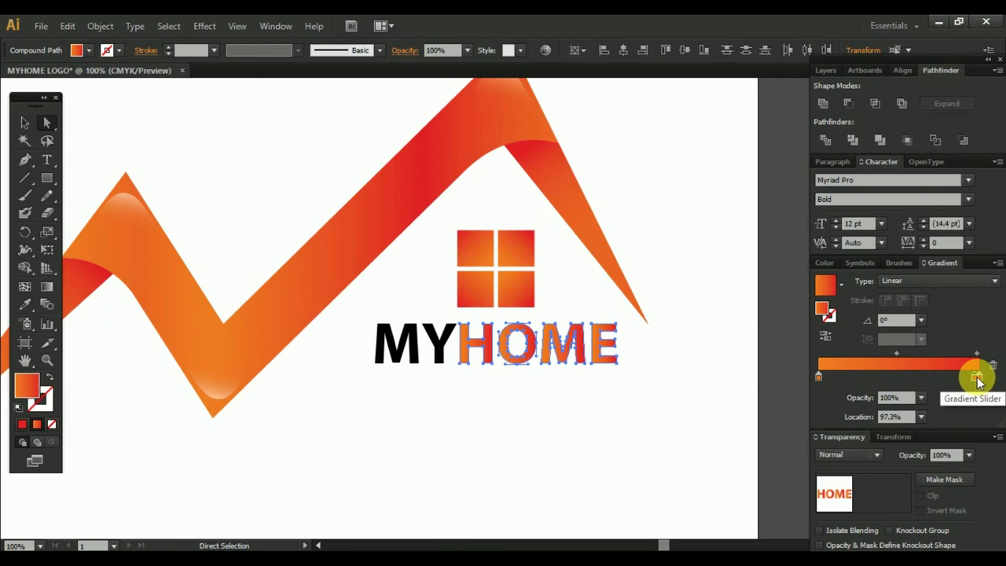
pyautogui.moveTo(976, 377); pyautogui.dragTo(980, 378)
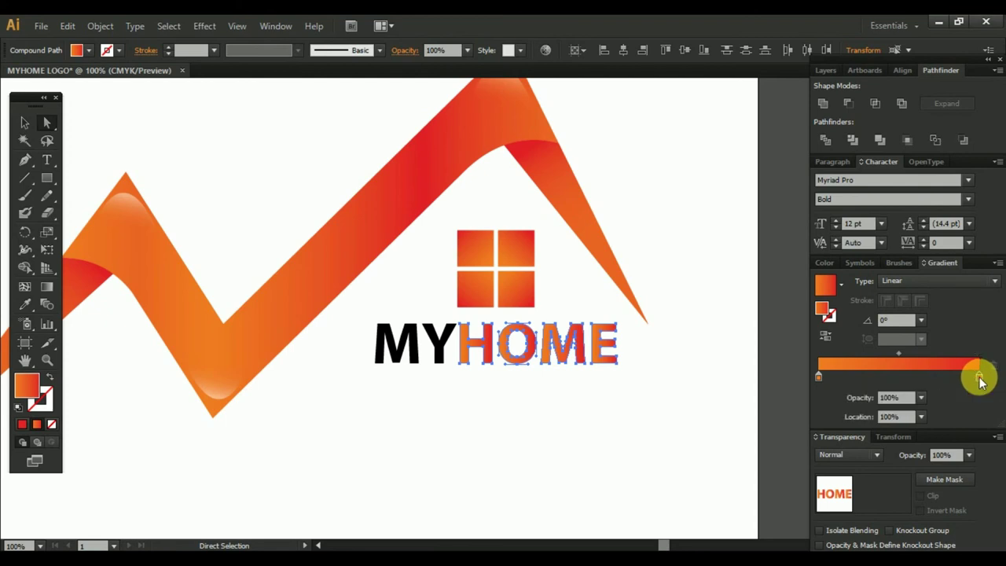
pyautogui.doubleClick(27, 384)
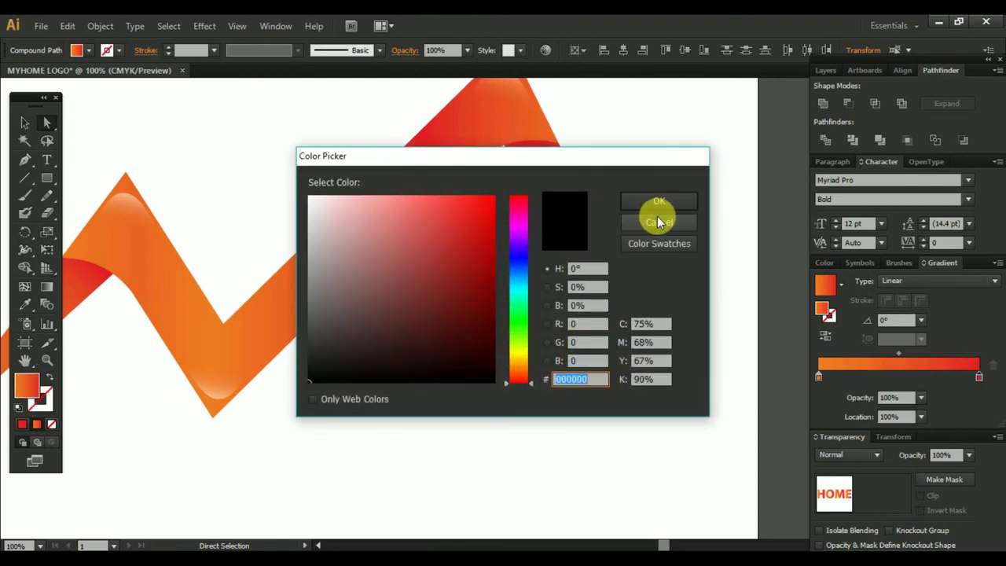
pyautogui.press('Escape')
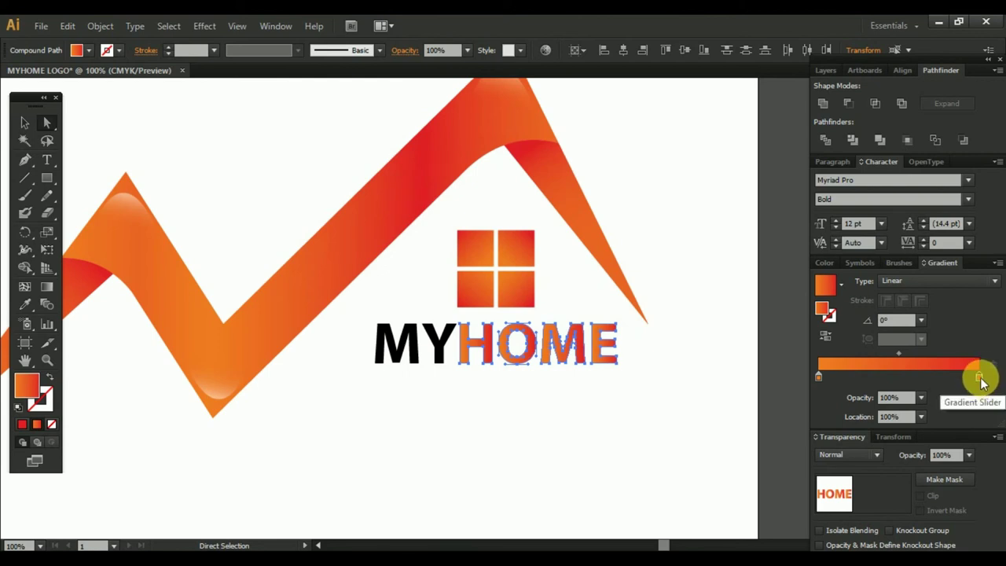
pyautogui.click(23, 428)
# Fill the M and Y letters with solid orange after briefly trying a gradient
pyautogui.click(405, 351)
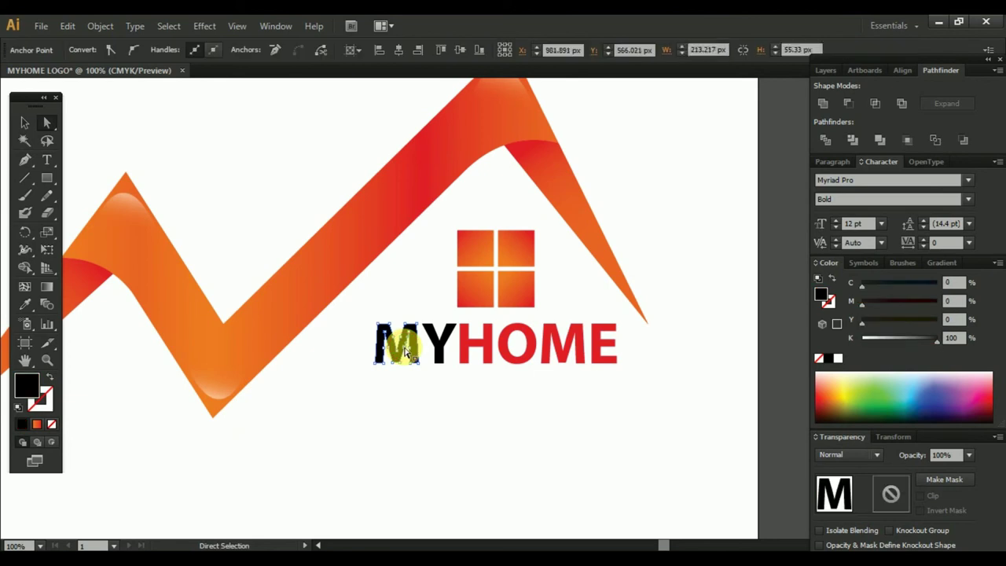
pyautogui.click(433, 399)
pyautogui.scroll(1, 400, 370)
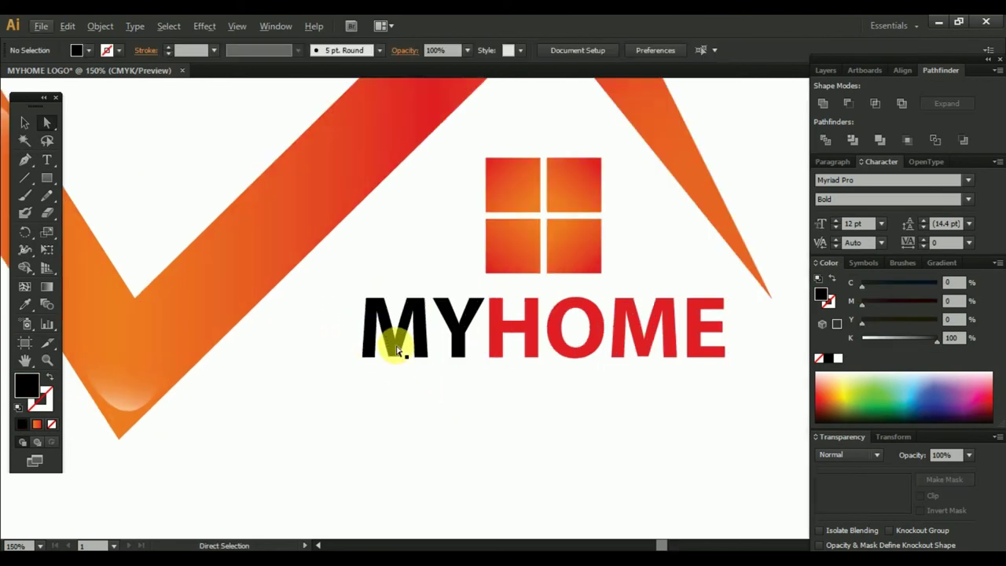
pyautogui.click(399, 357)
pyautogui.keyDown('shift'); pyautogui.click(457, 350); pyautogui.keyUp('shift')
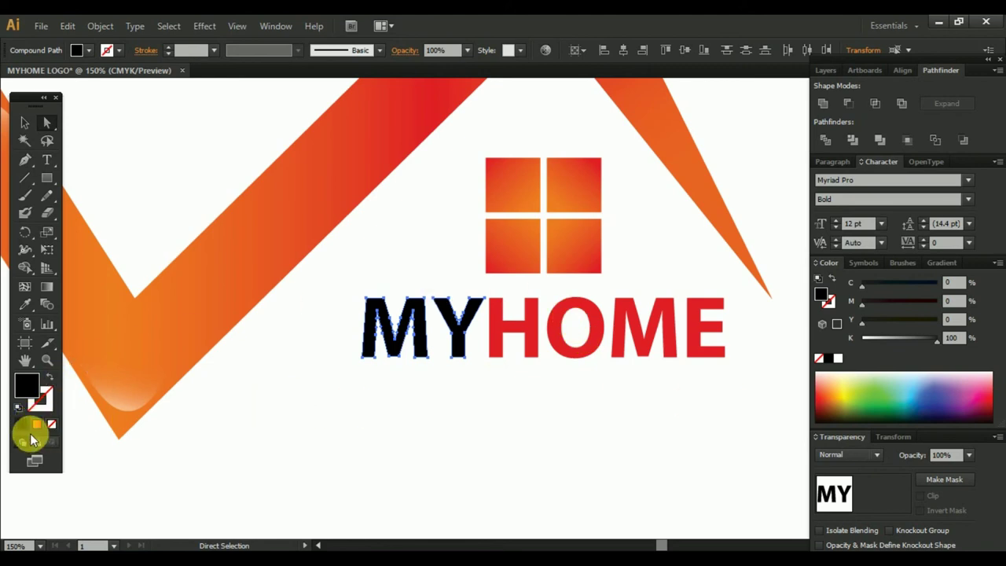
pyautogui.click(37, 429)
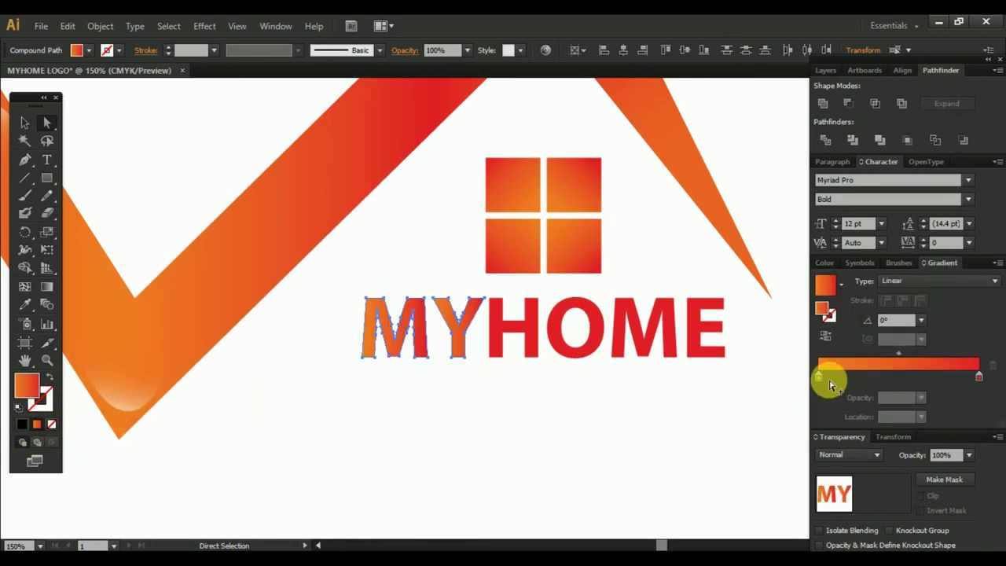
pyautogui.click(819, 377)
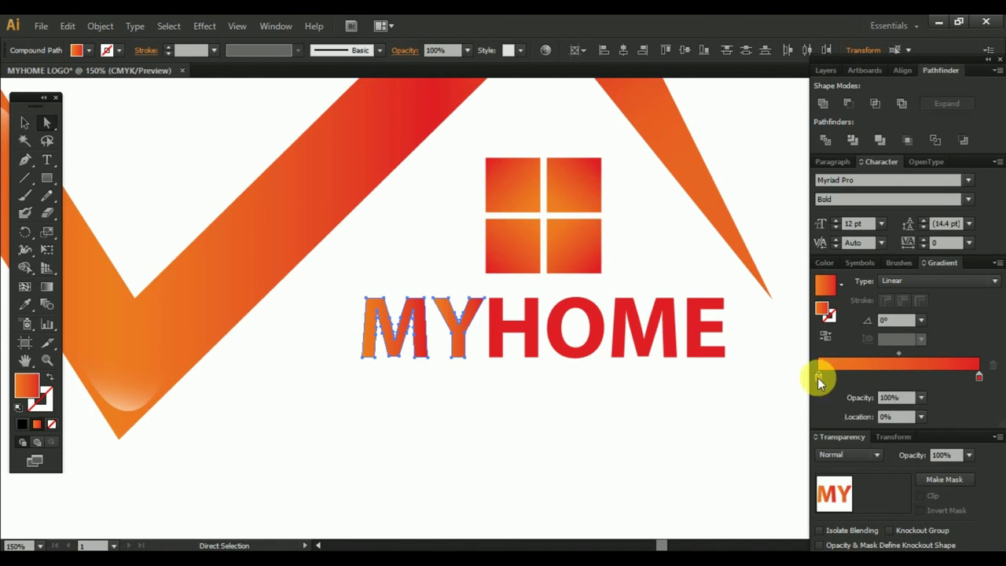
pyautogui.click(23, 424)
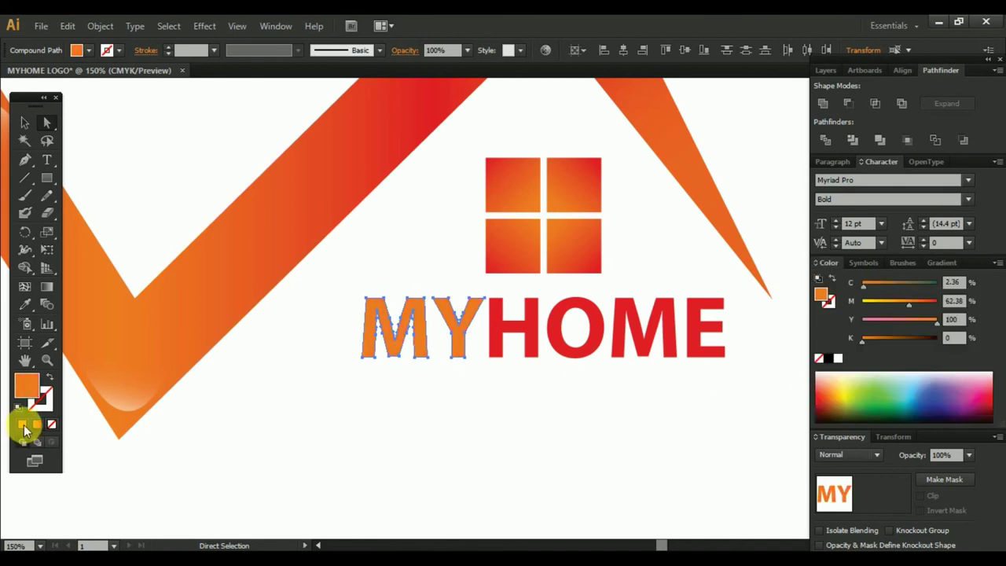
pyautogui.click(344, 424)
pyautogui.scroll(-2, 347, 426)
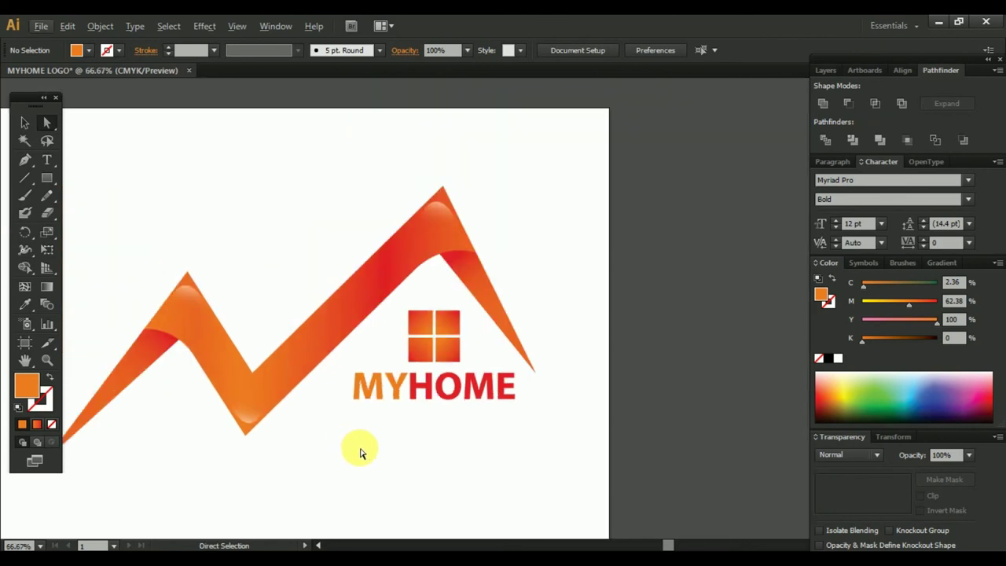
# Group the roof, window squares and MYHOME wordmark into one object
pyautogui.moveTo(359, 449); pyautogui.dragTo(481, 445)
pyautogui.scroll(-2, 480, 445)
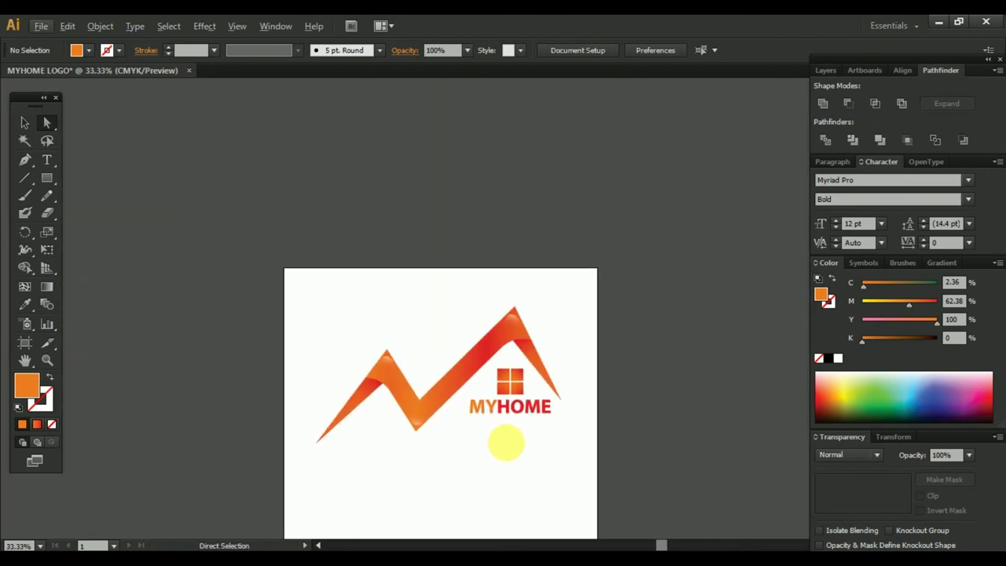
pyautogui.moveTo(325, 306); pyautogui.dragTo(574, 476)
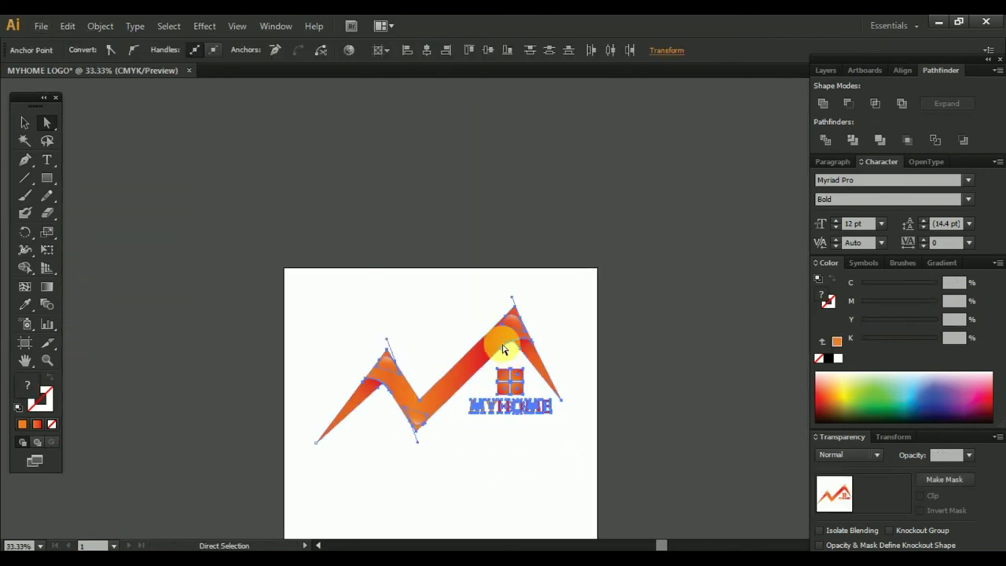
pyautogui.rightClick(456, 371)
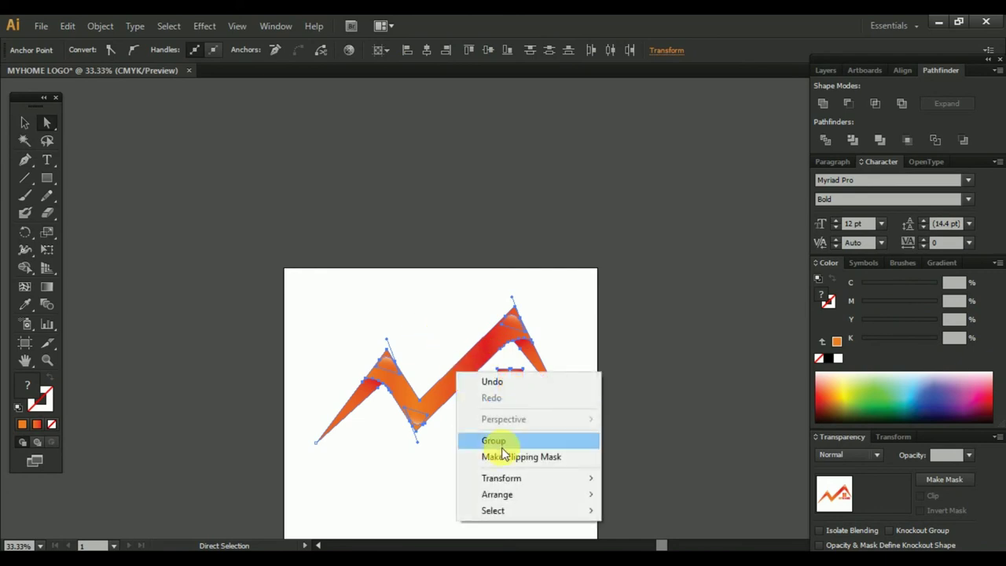
pyautogui.click(495, 440)
pyautogui.click(151, 180)
# Move the grouped logo slightly lower on the artboard
pyautogui.click(24, 122)
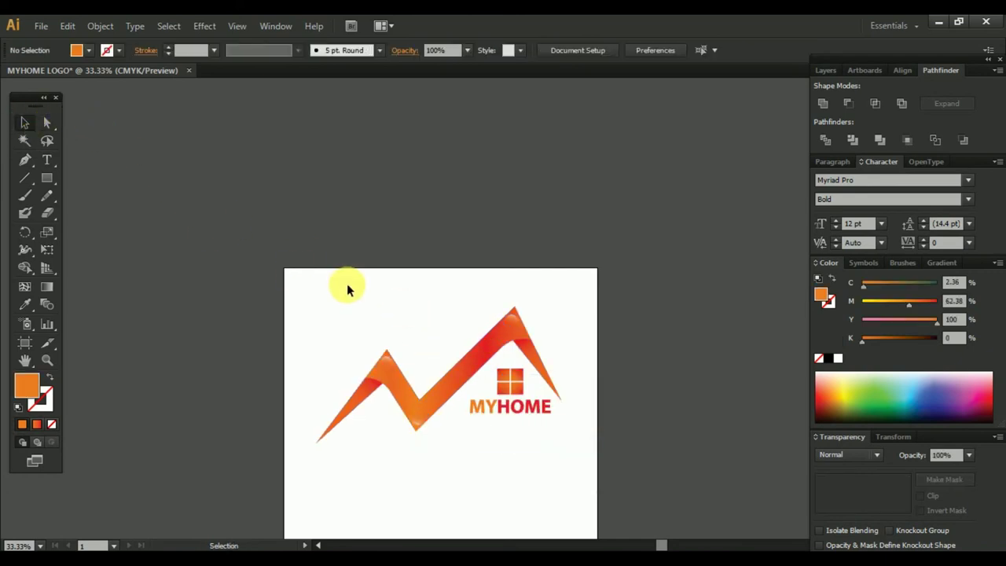
pyautogui.scroll(-2, 348, 288)
pyautogui.scroll(-1, 483, 303)
pyautogui.scroll(1, 557, 364)
pyautogui.scroll(-1, 557, 363)
pyautogui.scroll(-1, 560, 377)
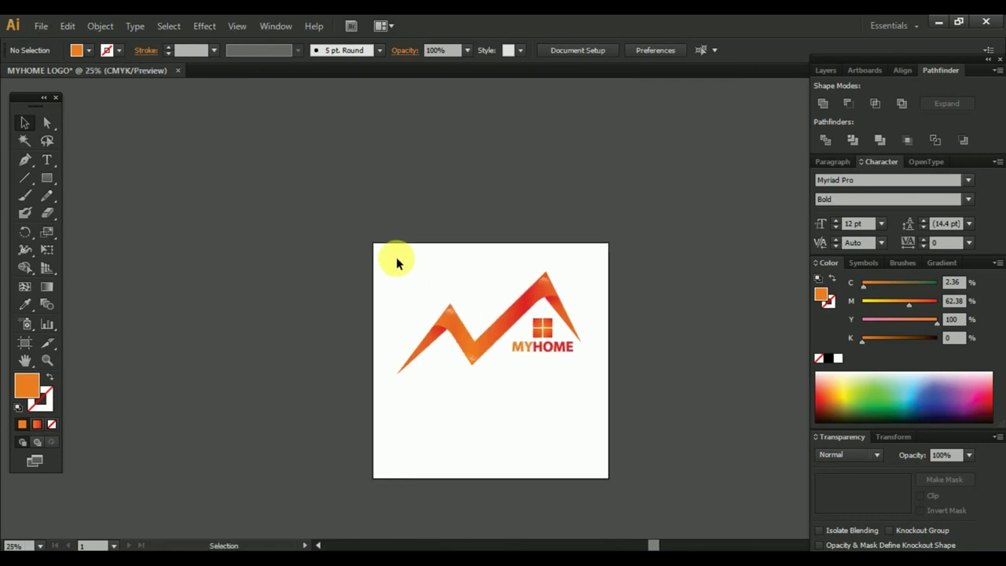
pyautogui.moveTo(405, 264); pyautogui.dragTo(591, 412)
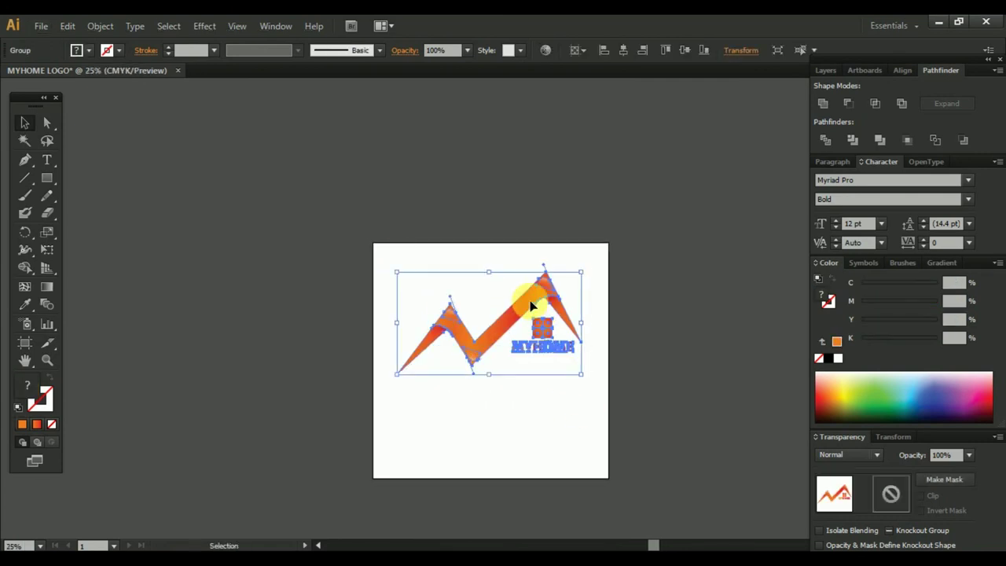
pyautogui.moveTo(532, 303); pyautogui.dragTo(536, 342)
pyautogui.click(565, 426)
# Enter the logo group in isolation mode to edit its parts
pyautogui.scroll(1, 529, 422)
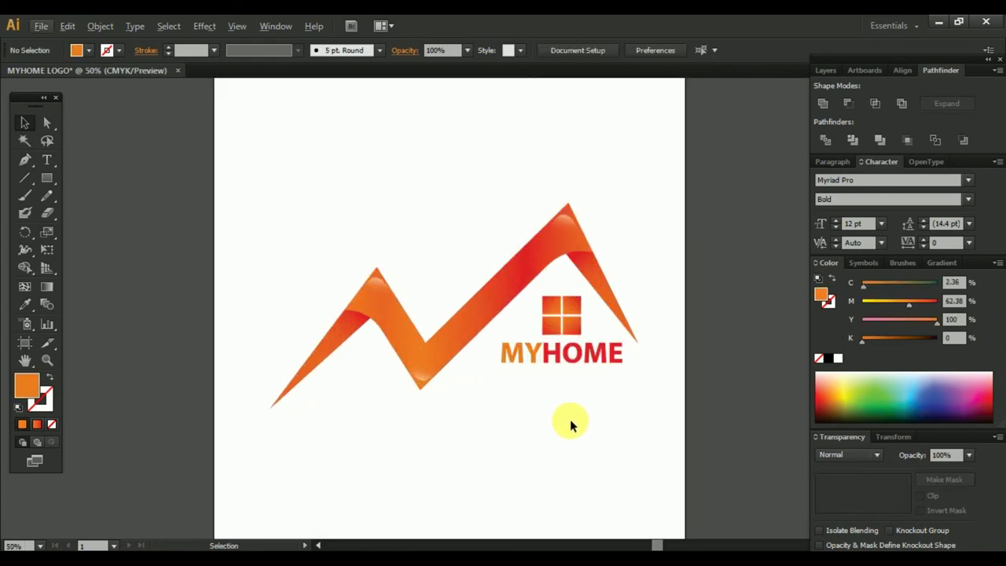
pyautogui.hscroll(1, 572, 422)
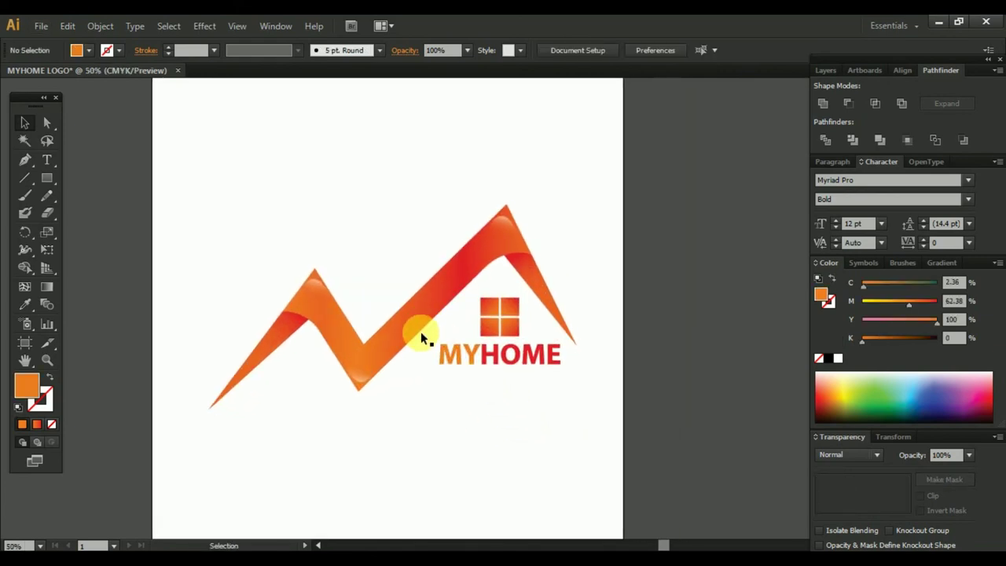
pyautogui.scroll(-1, 420, 331)
pyautogui.doubleClick(505, 304)
# Scale the MYHOME wordmark to span the roof's width and nudge it down-left beneath it
pyautogui.click(506, 303)
pyautogui.moveTo(505, 303)
pyautogui.mouseDown()
pyautogui.moveTo(356, 357)
pyautogui.moveTo(579, 350)
pyautogui.mouseUp()
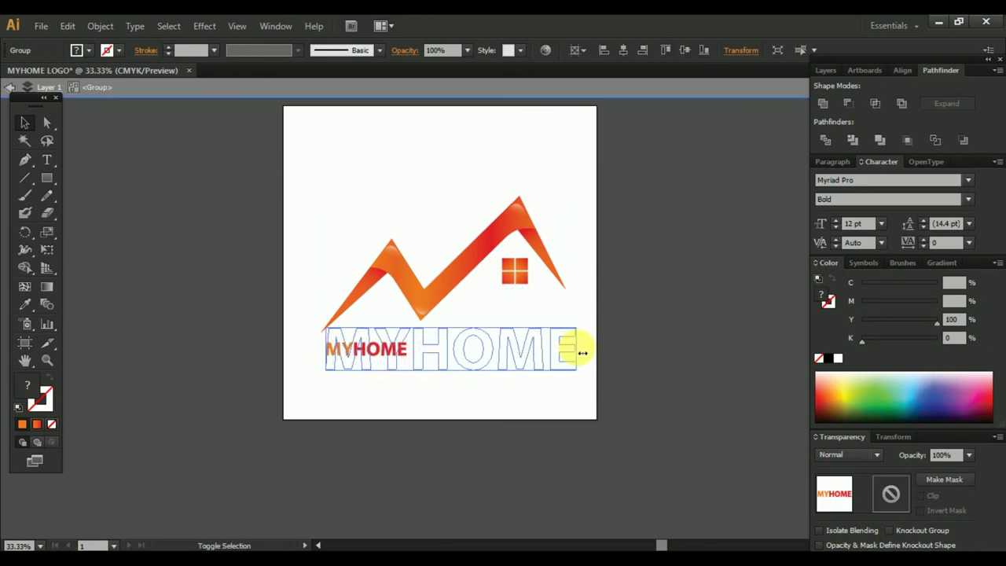
pyautogui.click(537, 410)
pyautogui.scroll(1, 529, 402)
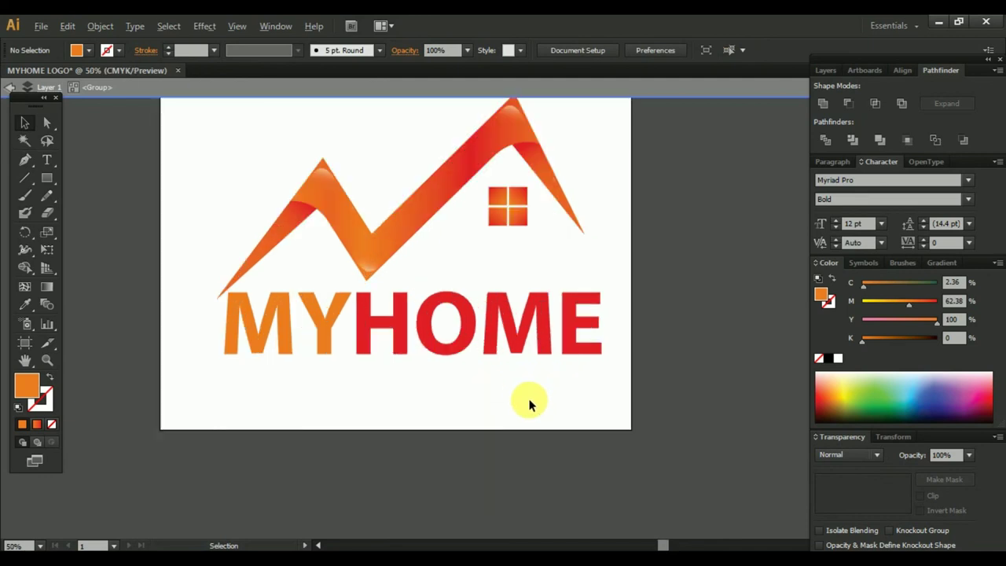
pyautogui.click(284, 323)
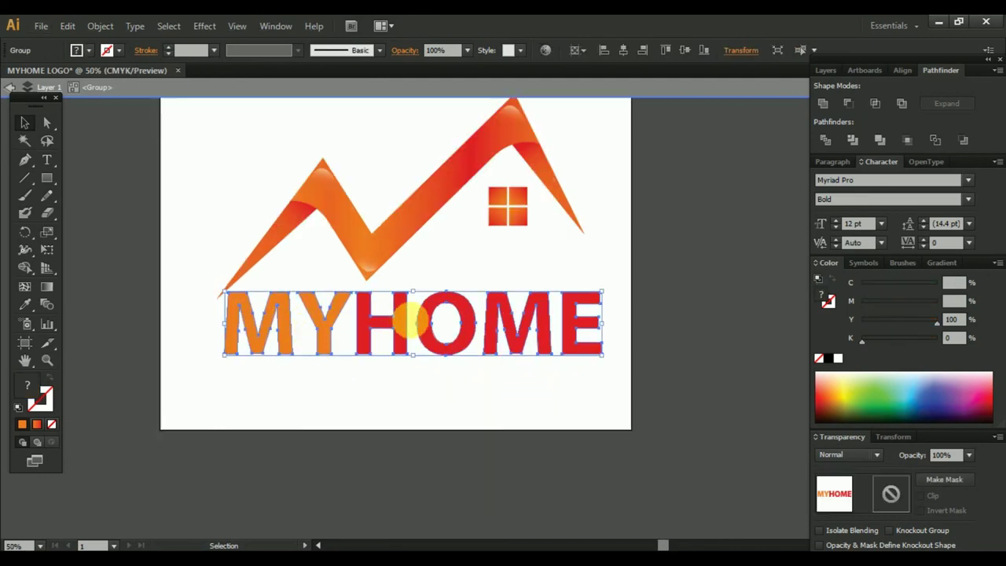
pyautogui.moveTo(398, 322); pyautogui.dragTo(386, 330)
pyautogui.hotkey('ctrl', 'shift', 'b')
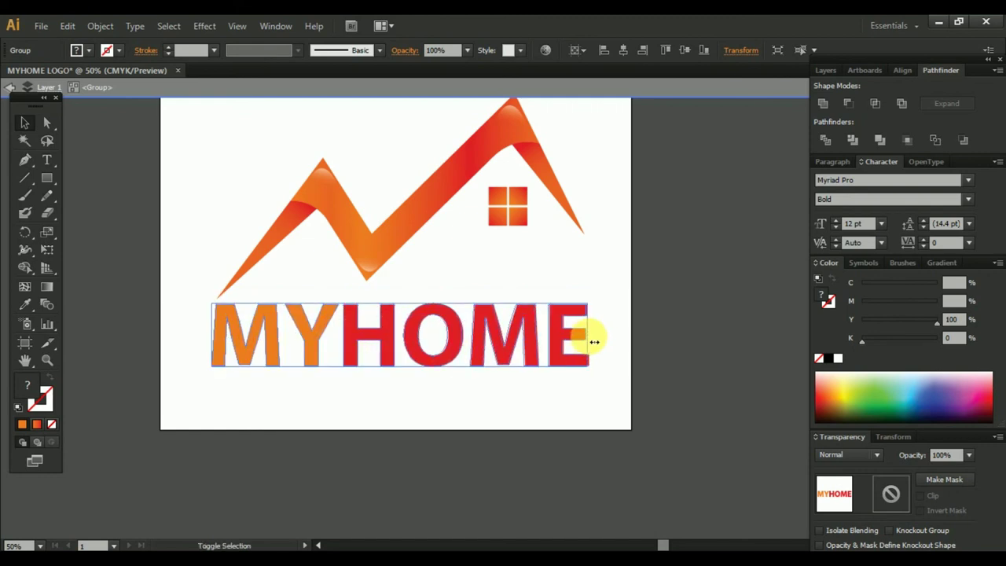
pyautogui.click(591, 347)
# Zoom out and select the complete house logo as one group
pyautogui.press('alt')
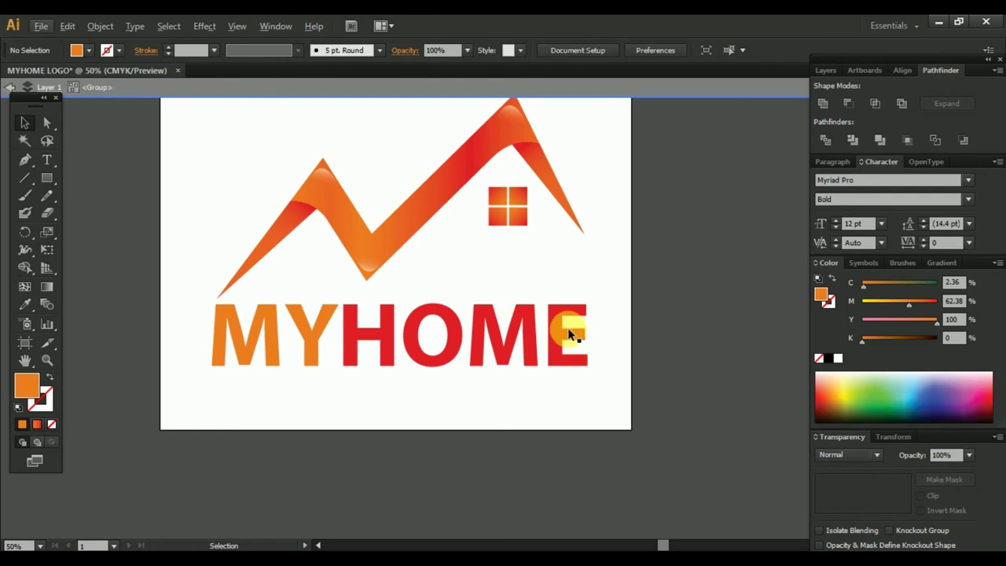
pyautogui.scroll(-1, 539, 334)
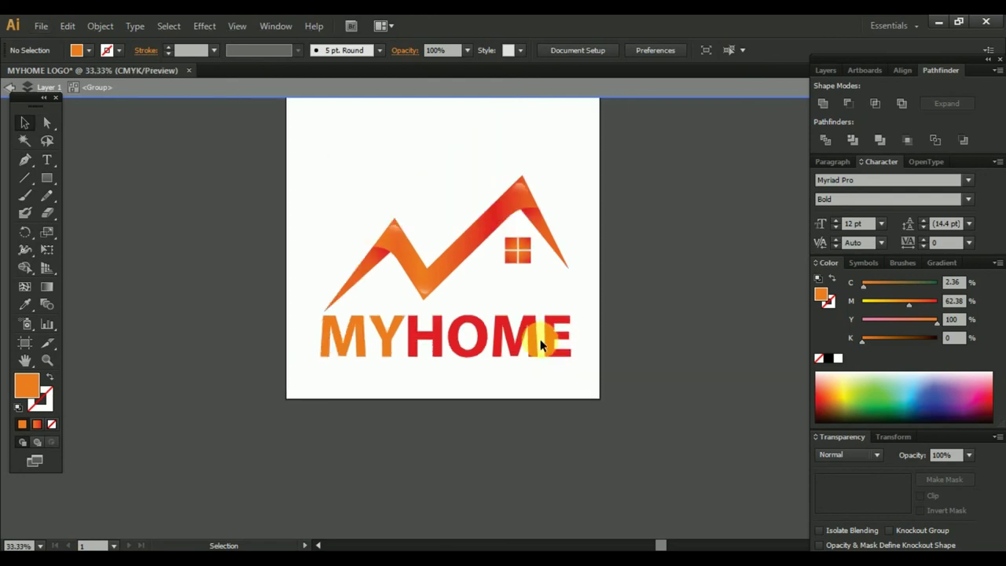
pyautogui.scroll(-1, 540, 340)
pyautogui.moveTo(393, 236); pyautogui.dragTo(584, 393)
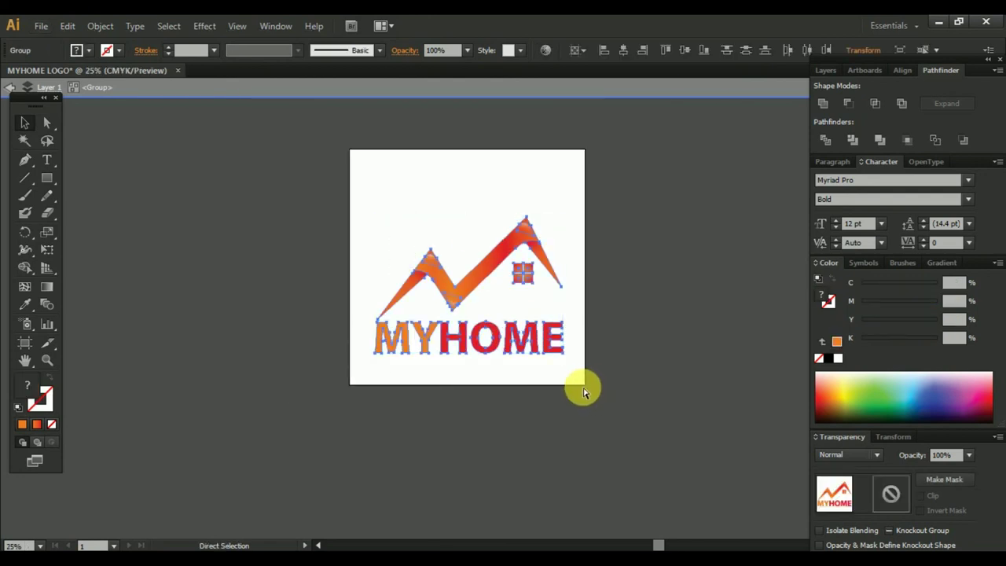
pyautogui.click(488, 310)
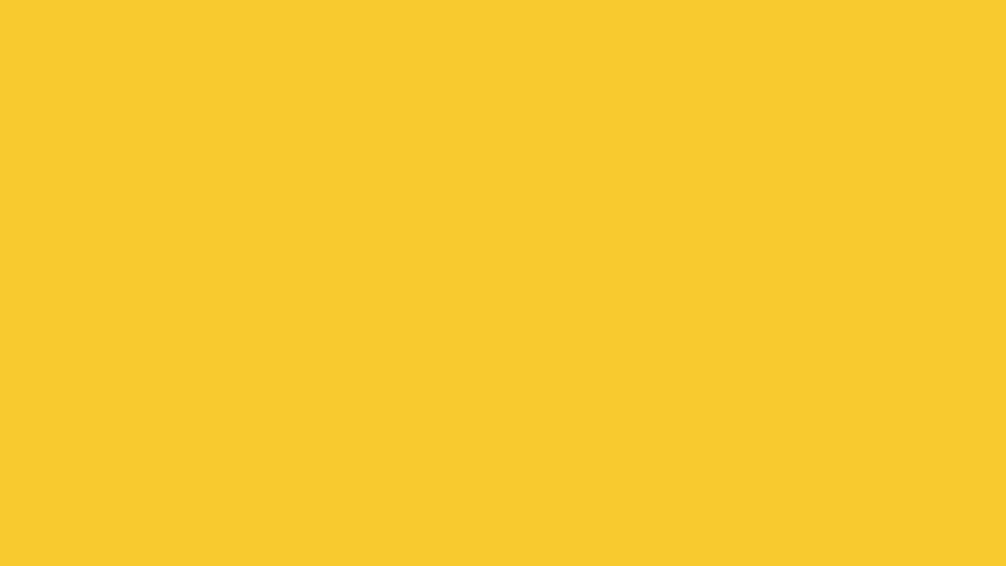